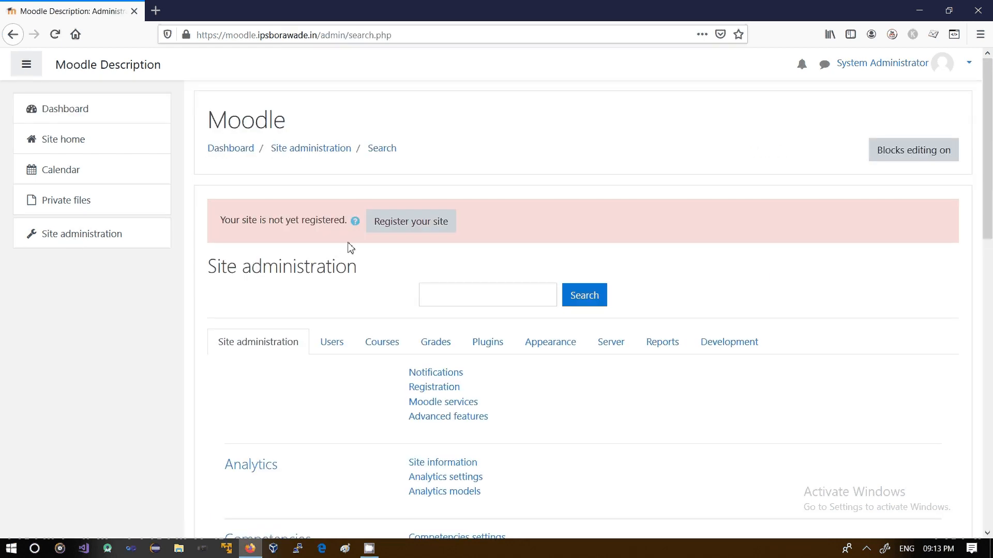
Open the form for adding a course category from the Courses section of Site administration
click(383, 343)
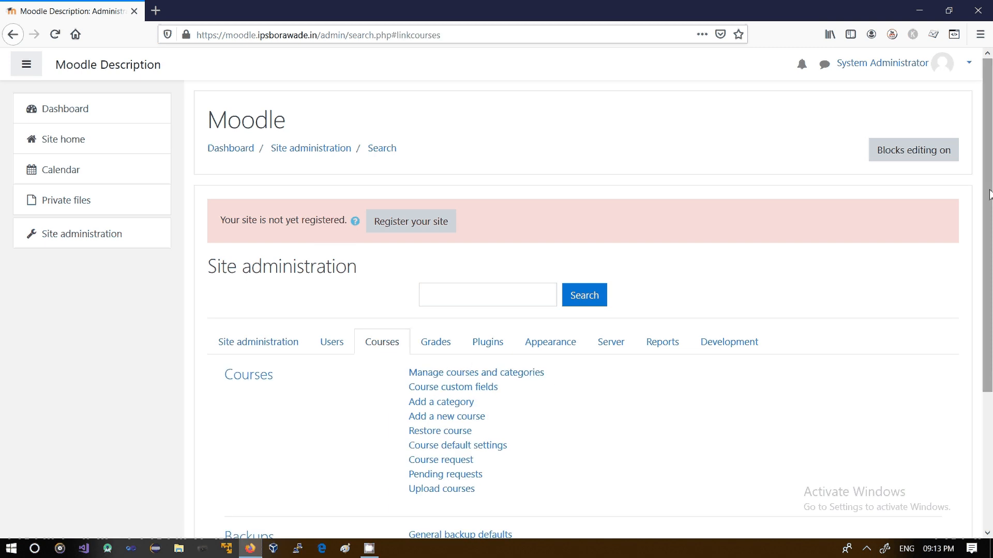
drag(990, 195, 991, 290)
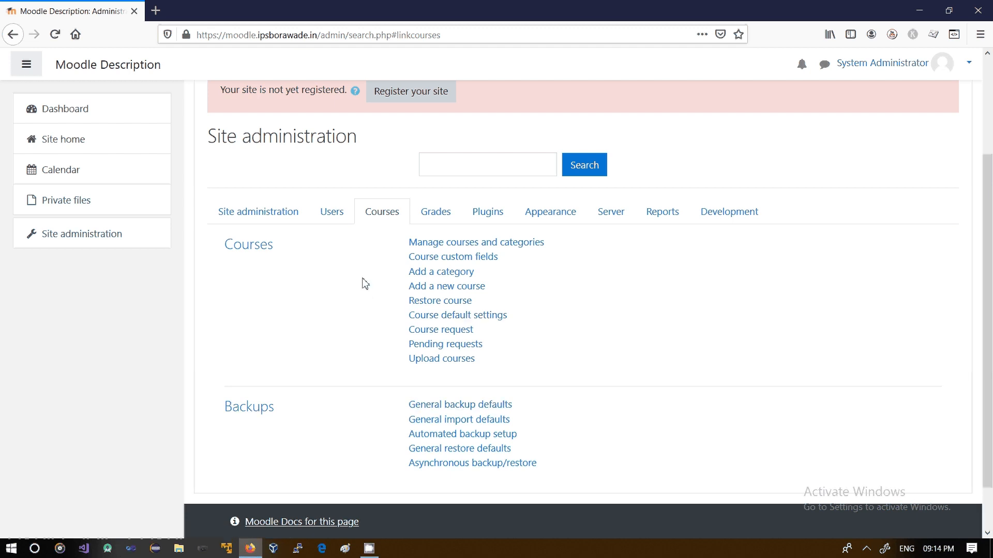
click(448, 273)
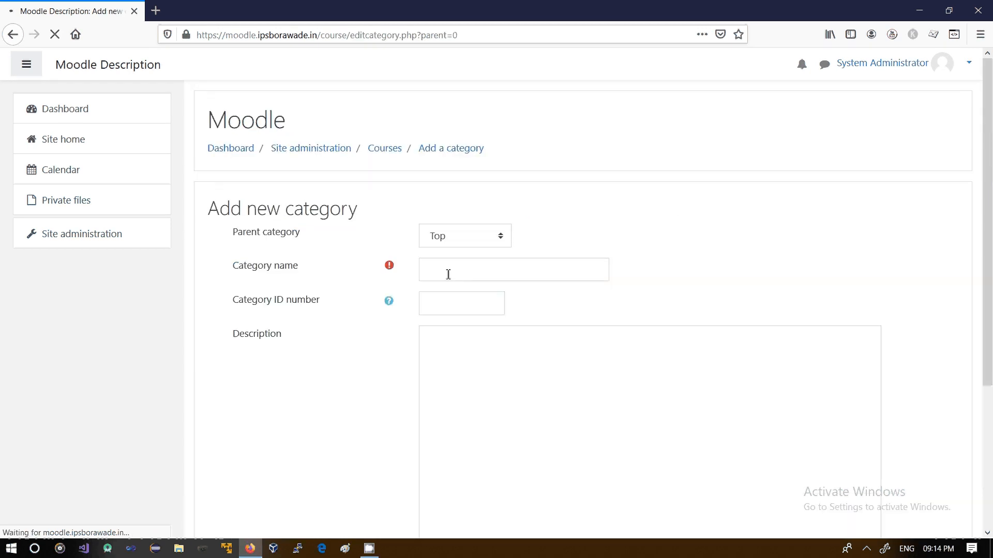
Keep the parent category as Top and enter SE CSE as the category name
click(502, 241)
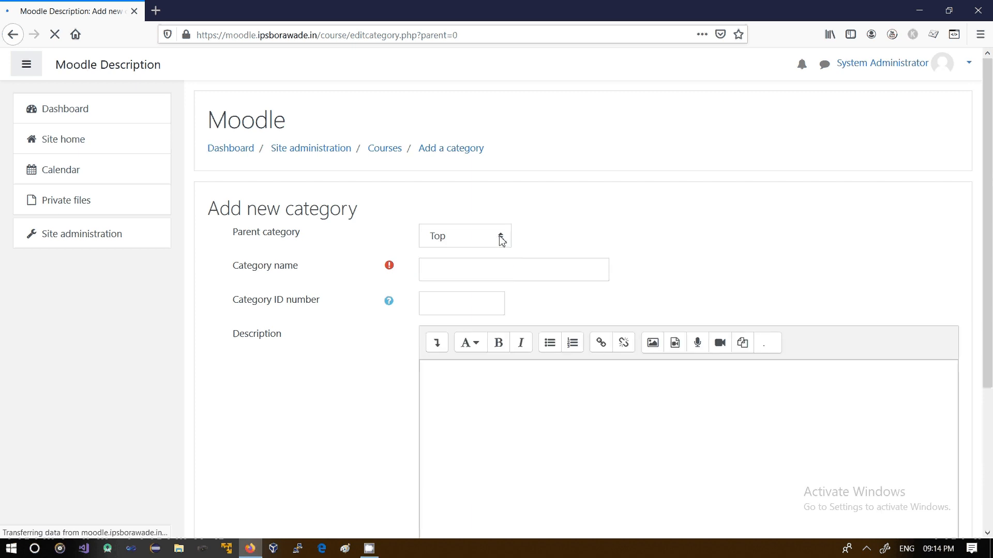
click(503, 241)
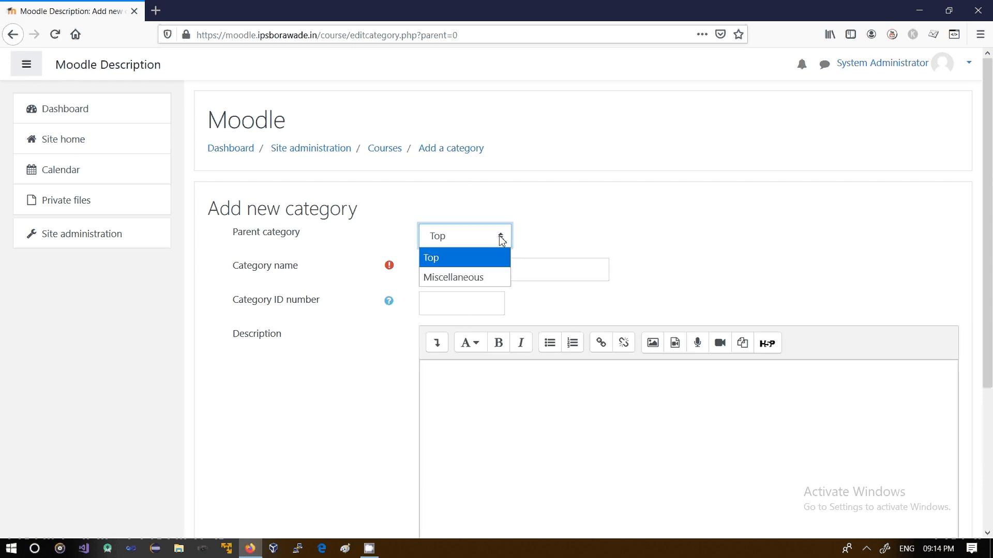
click(479, 264)
click(459, 266)
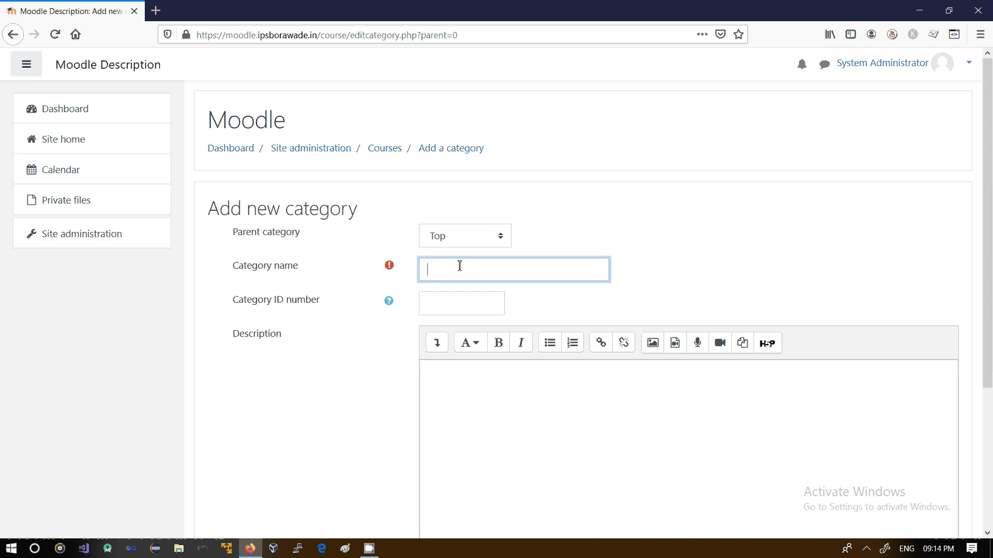
text(SE CSE)
Read the help text explaining the Category ID number field
drag(988, 161, 991, 201)
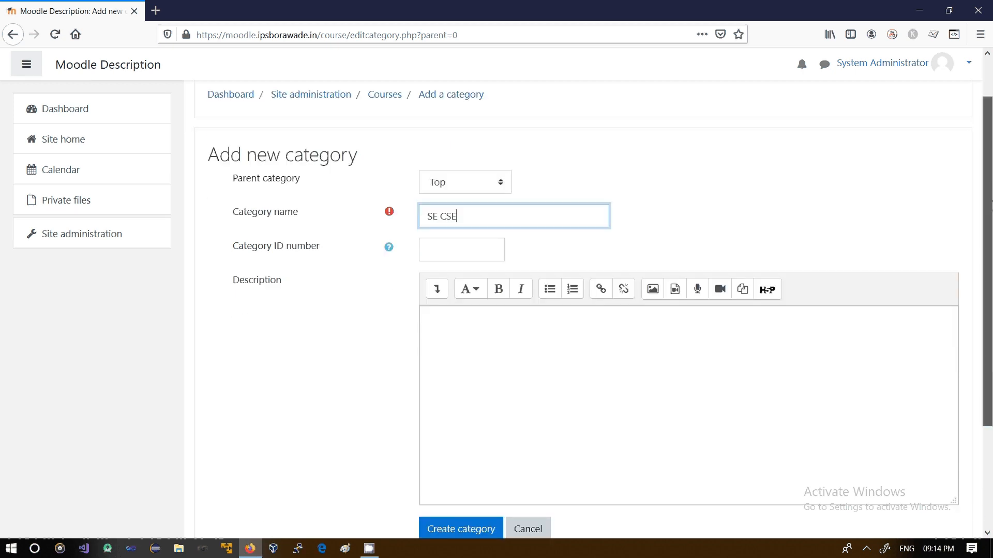
click(486, 253)
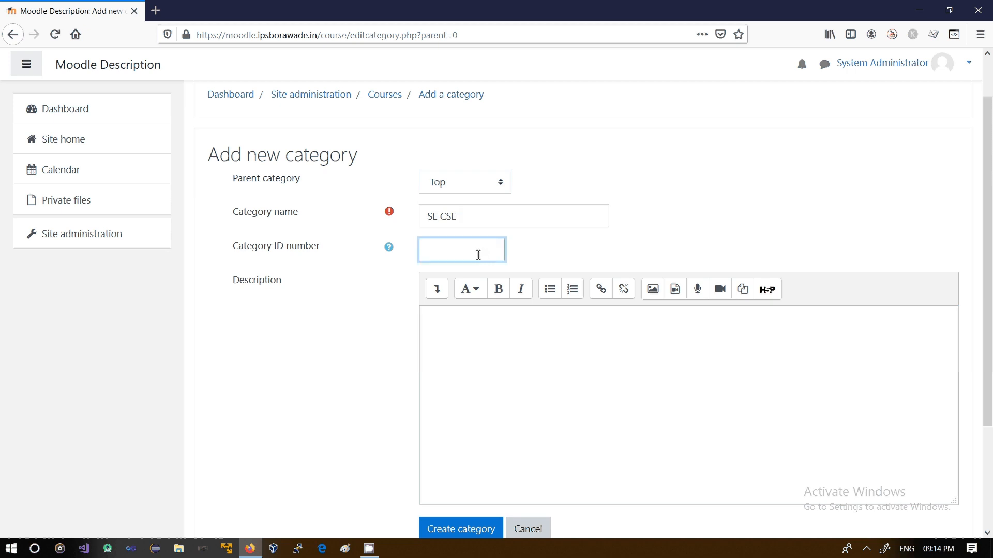
click(390, 252)
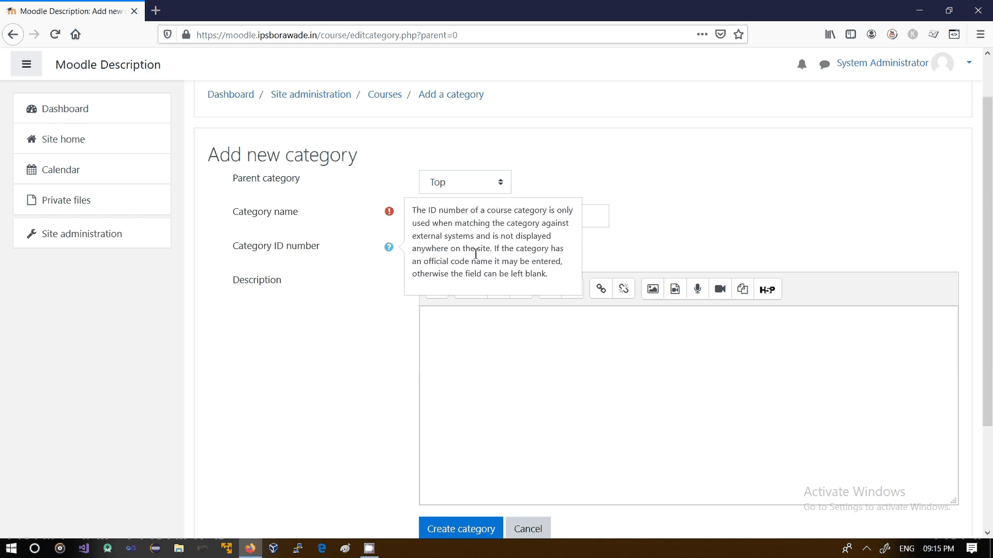
click(589, 247)
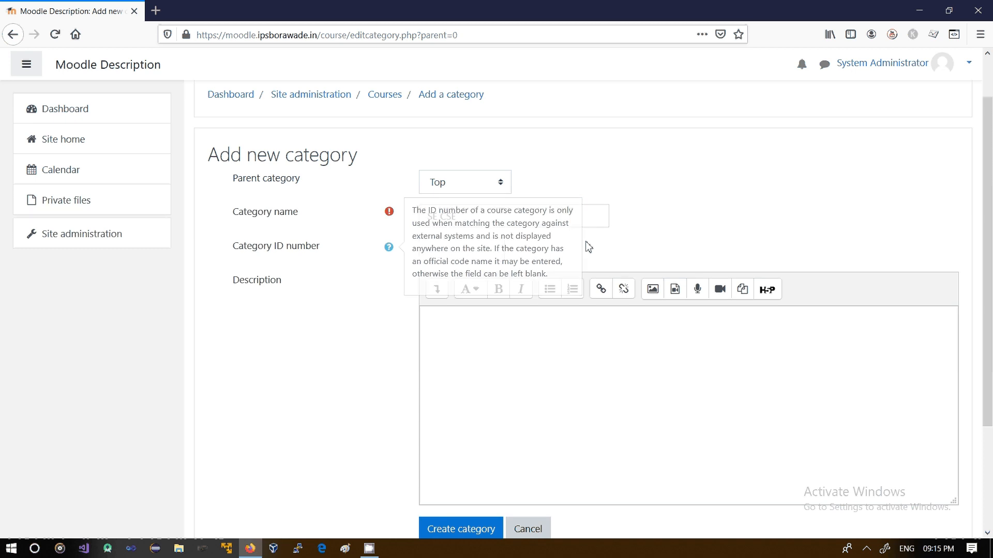
click(482, 247)
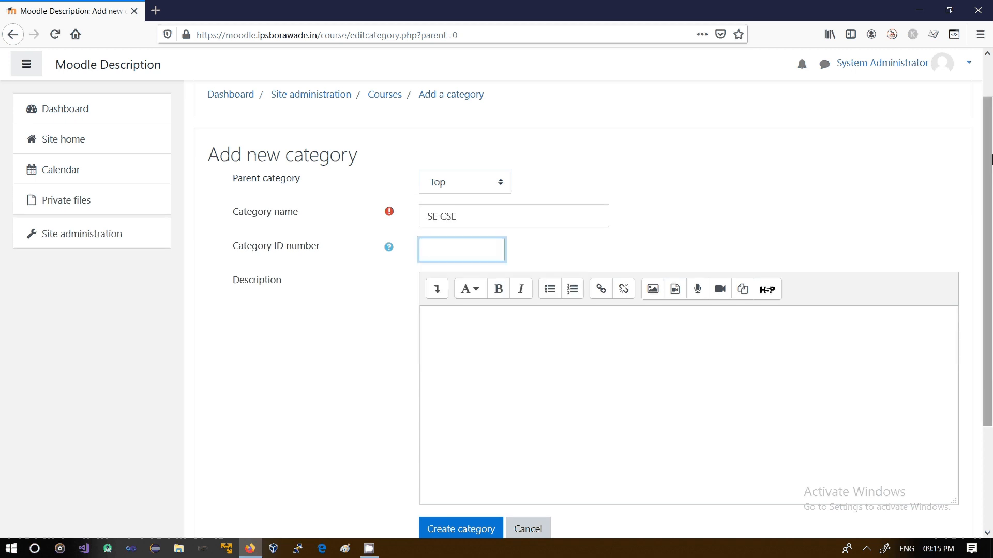
Create the SE CSE category, leaving the ID number and description empty
drag(990, 158, 990, 238)
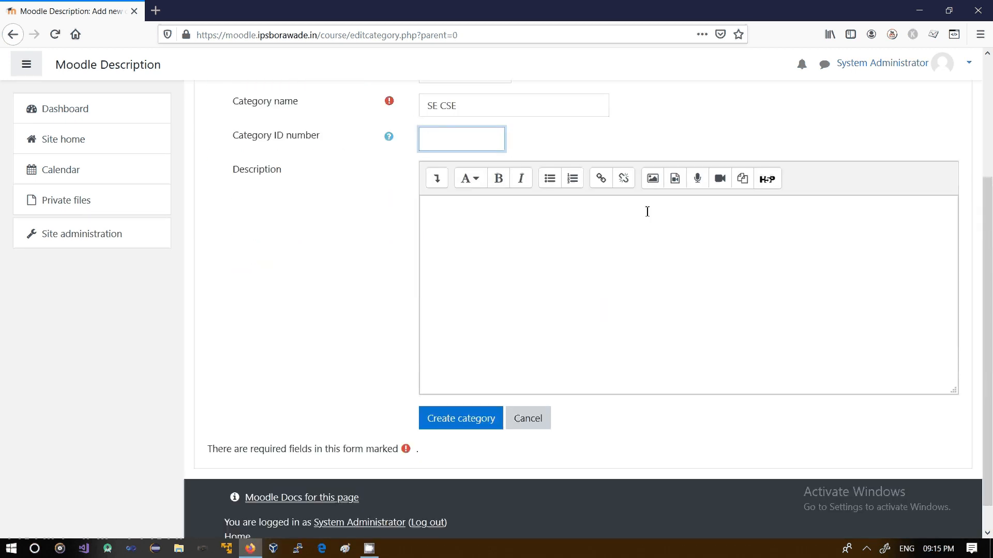
click(603, 217)
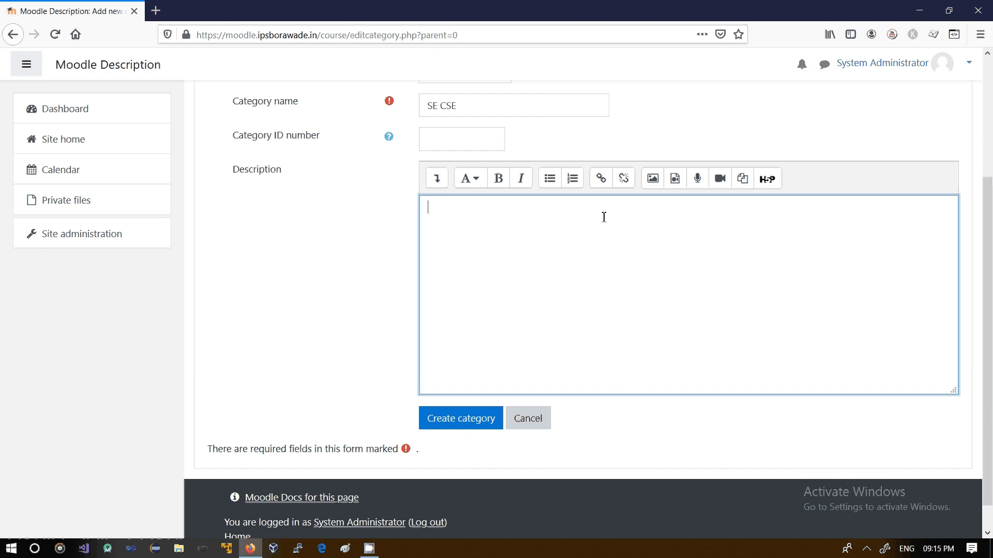
click(470, 422)
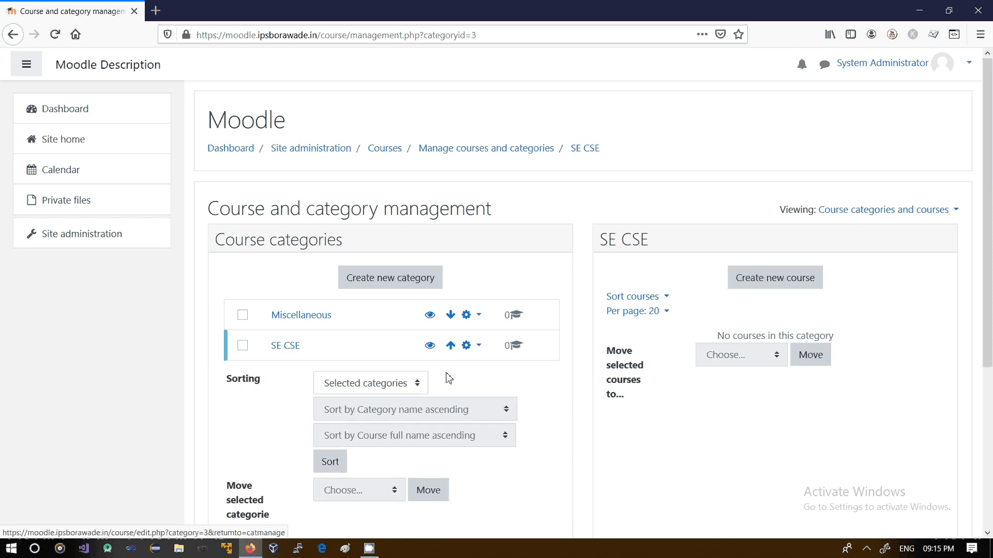
Create another top-level category named TE CSE
click(388, 282)
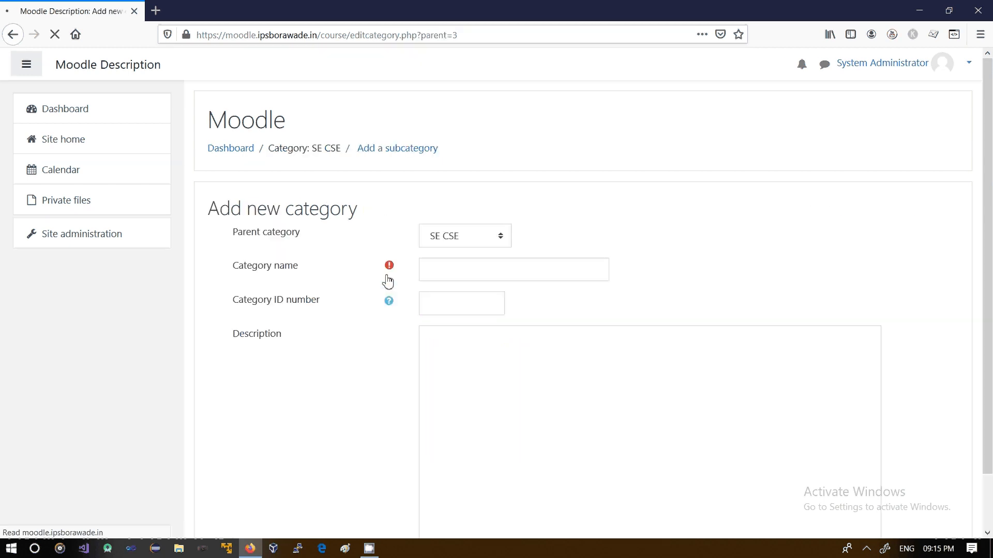
click(499, 240)
click(463, 267)
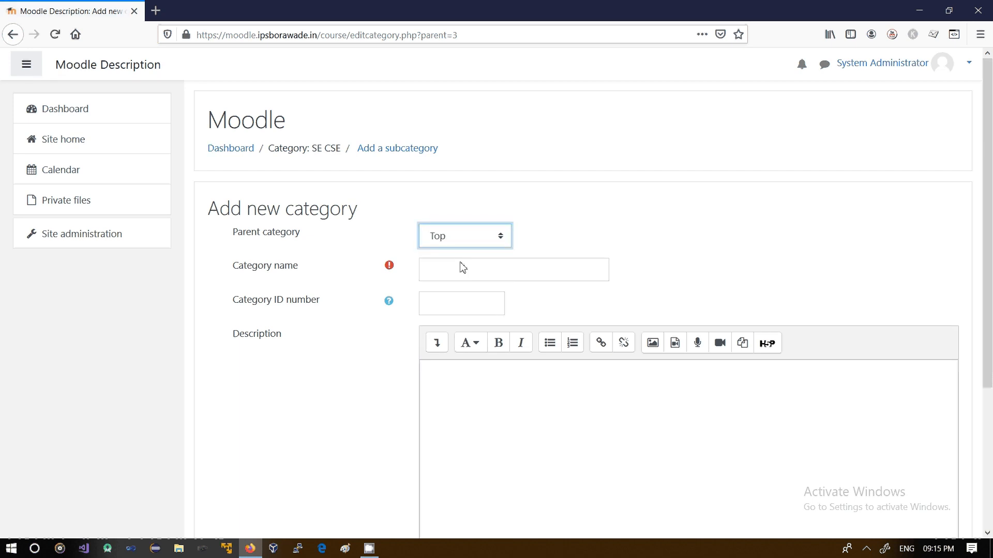
click(454, 275)
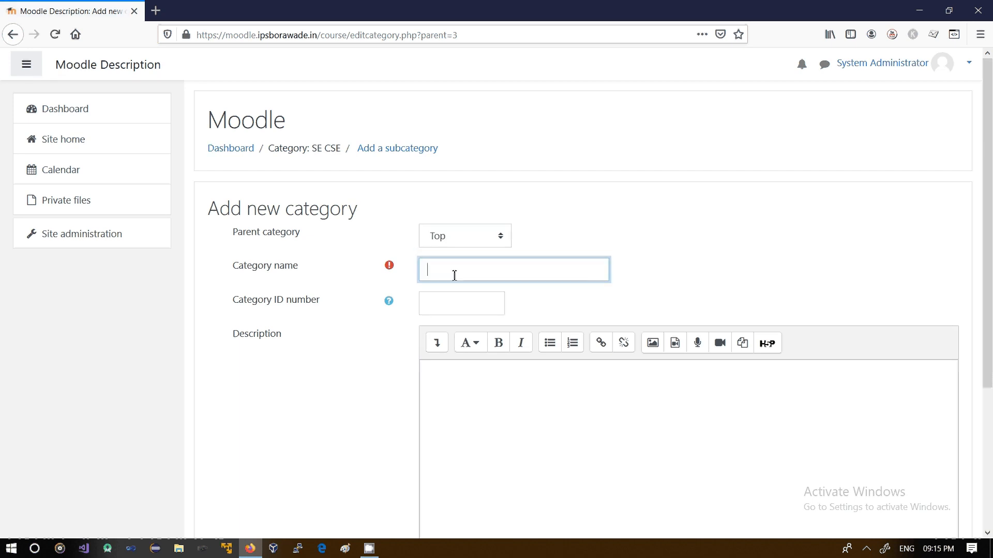
text(TE CSE)
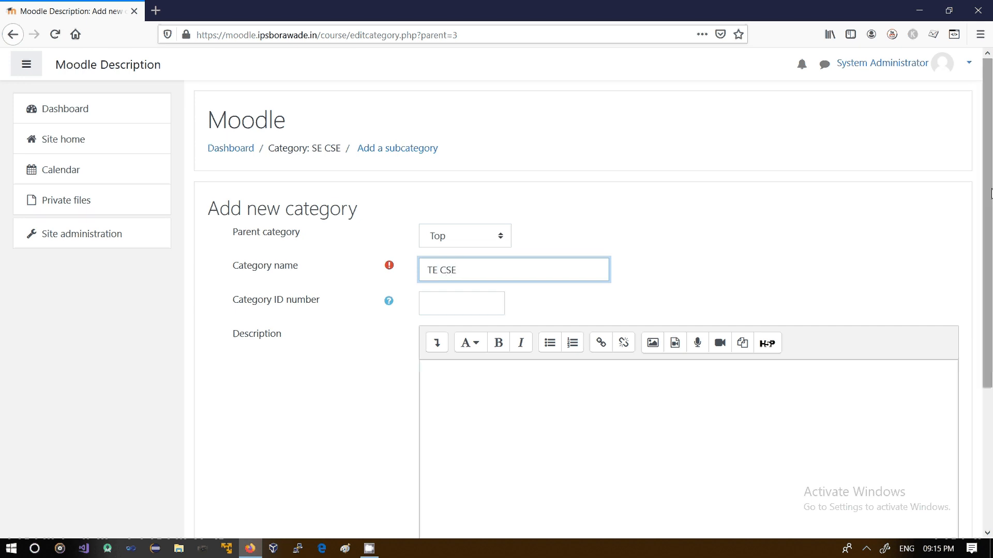
scroll(989, 360, down, 3)
click(434, 395)
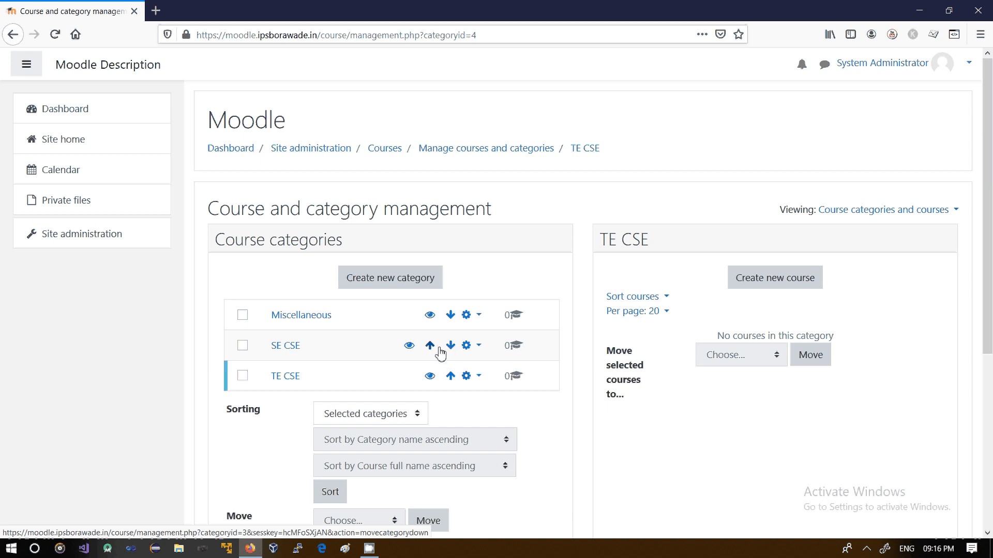
Hide the SE CSE category and make it visible again
click(411, 351)
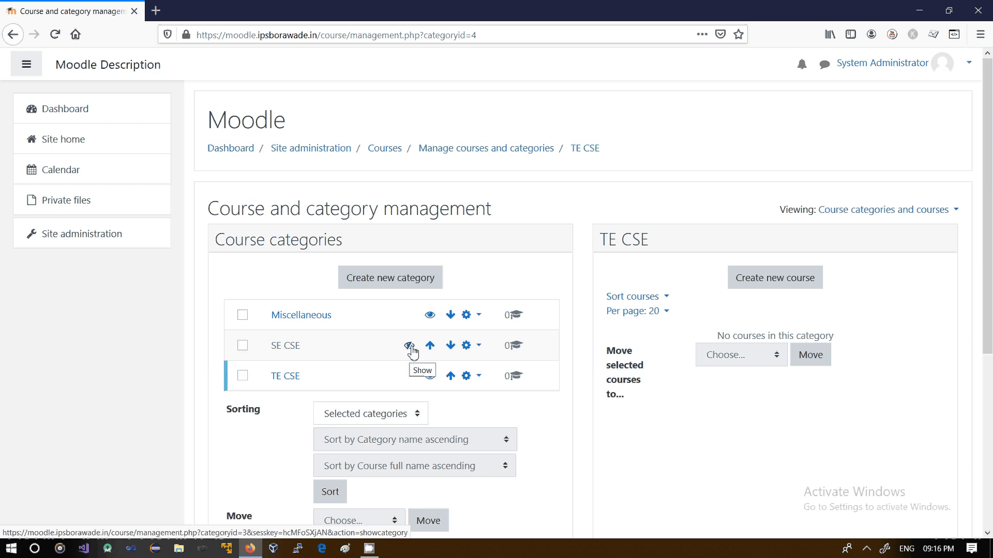
click(409, 346)
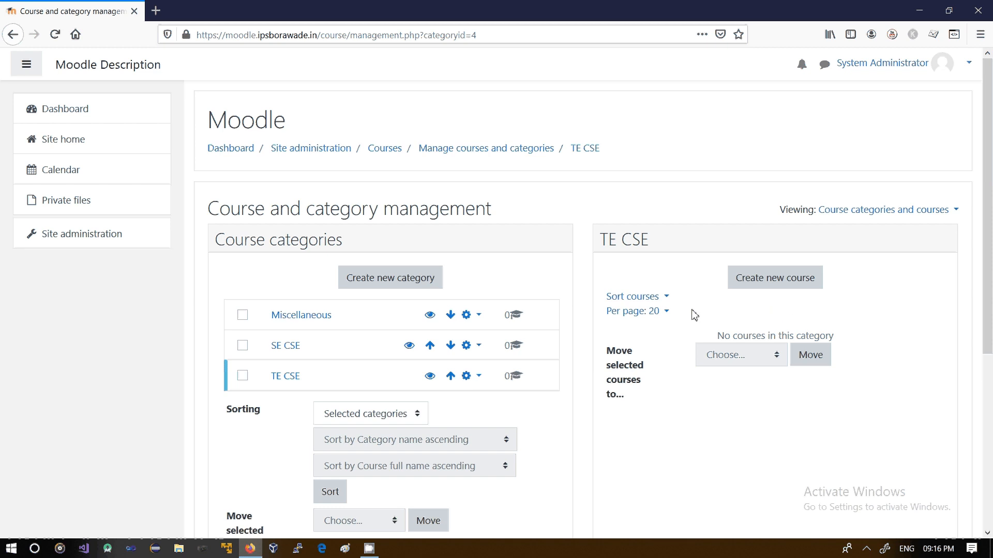
Start a new course in TE CSE with the full name Computer Network
click(774, 283)
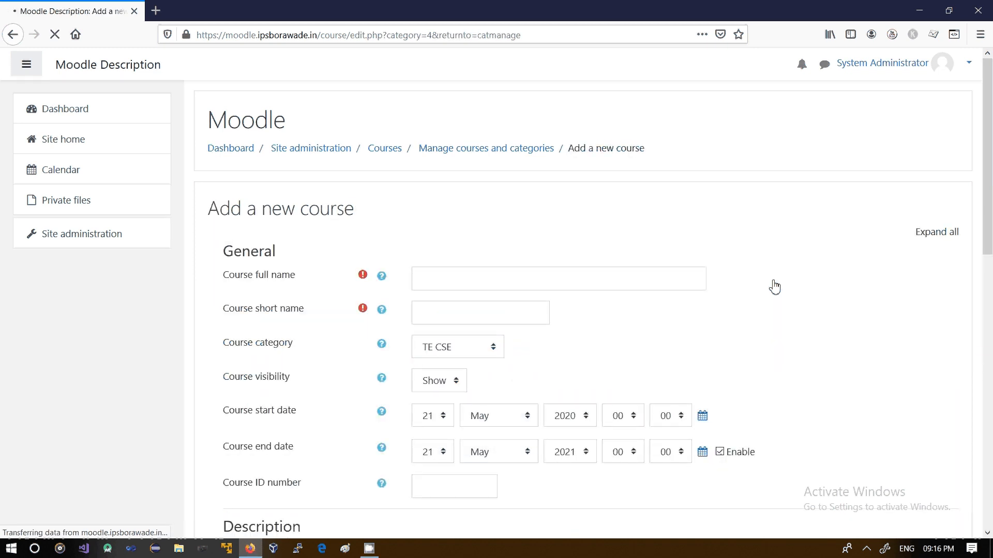
click(597, 279)
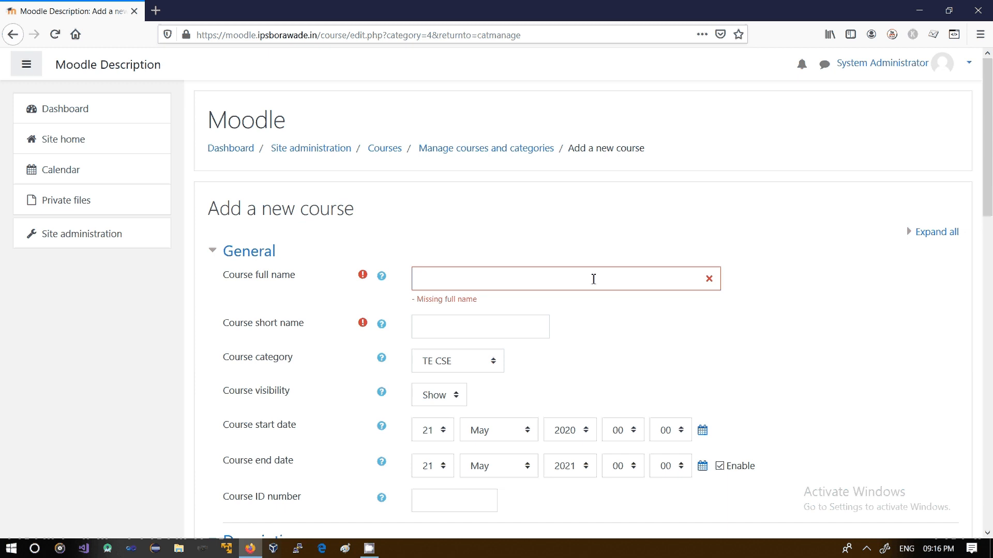
click(593, 280)
text(Computer)
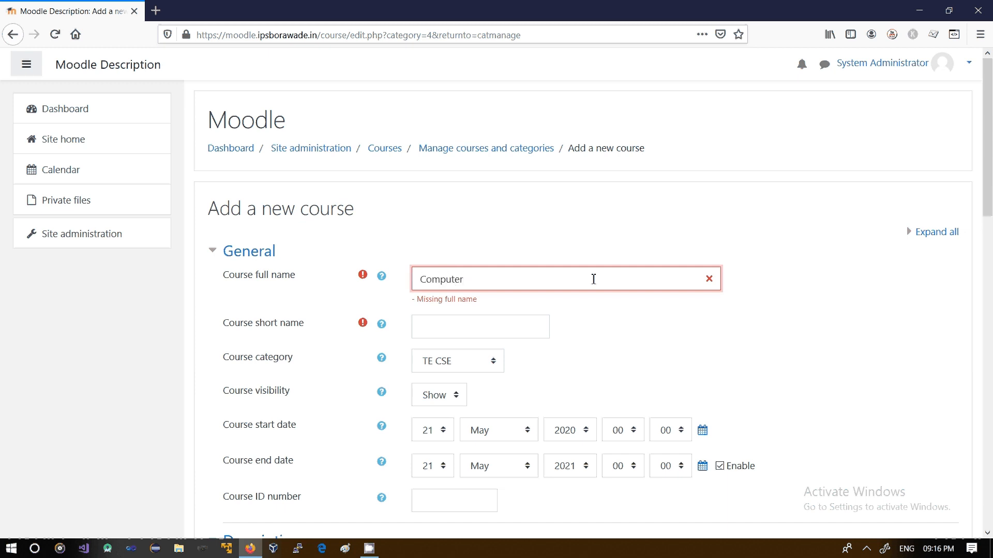
text( Network)
Set the course short name to CN
click(588, 314)
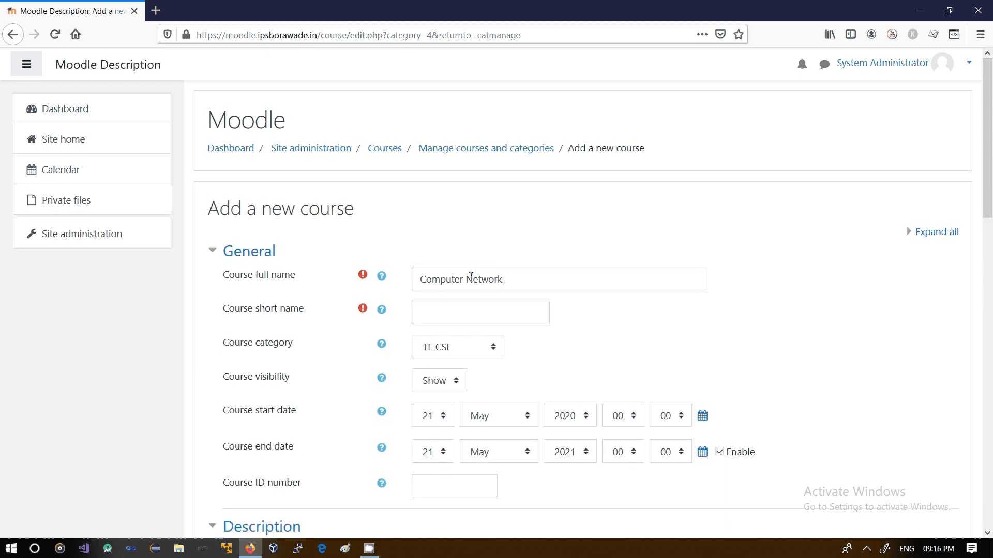
click(454, 314)
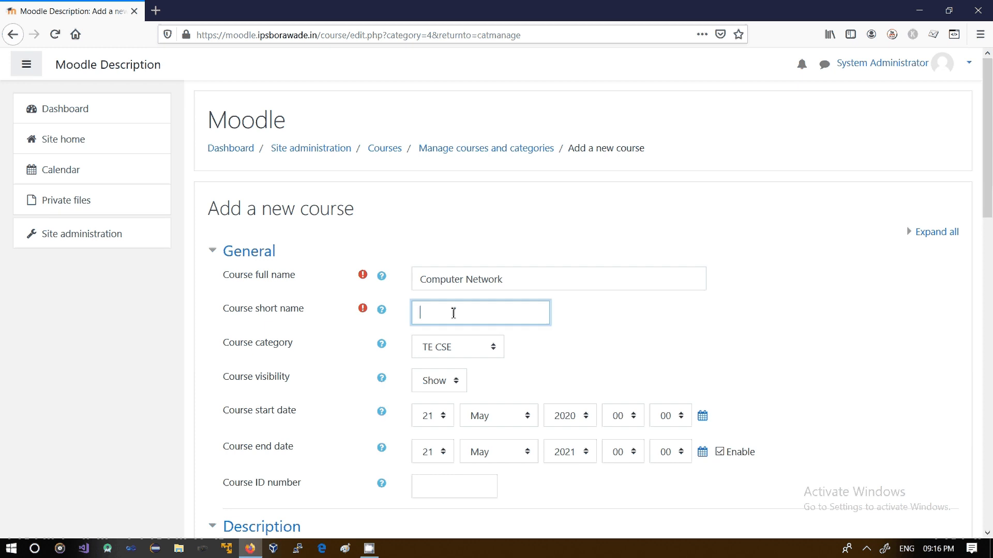
text(CN)
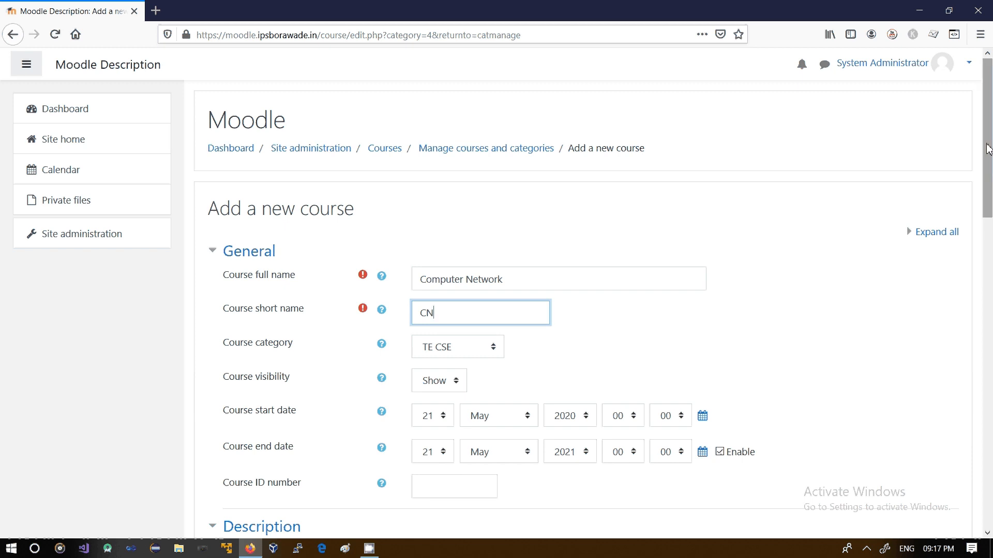
Change the course category to SE CSE
drag(987, 149, 988, 183)
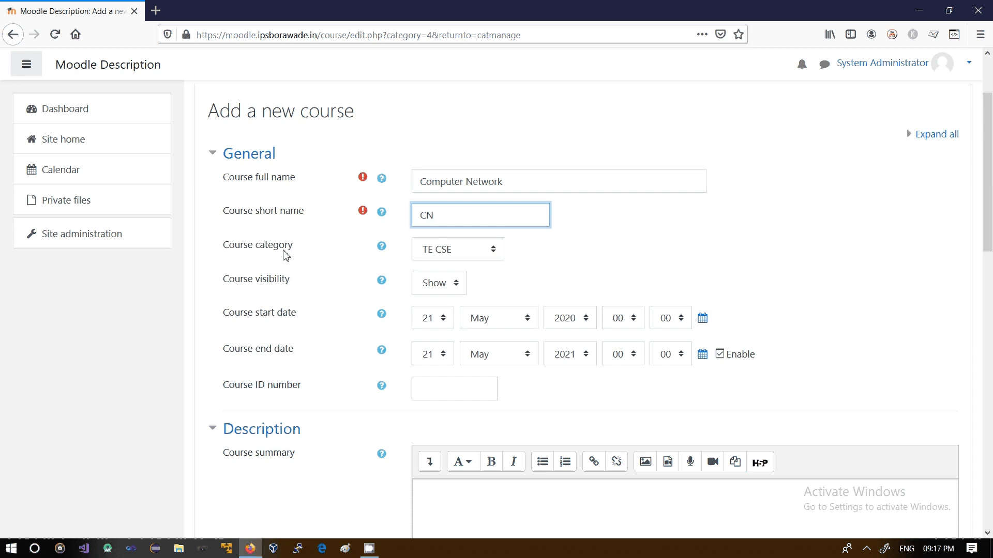
click(493, 253)
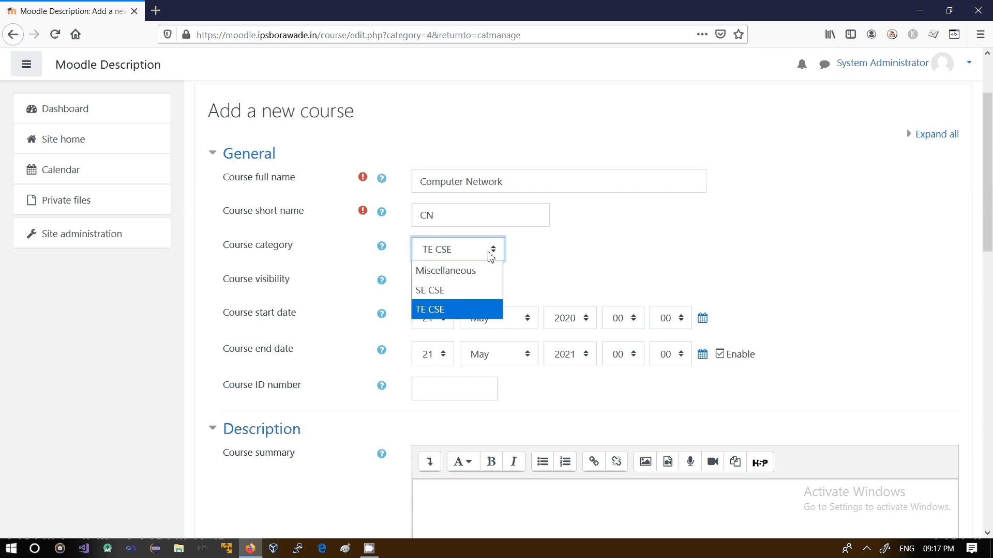
click(457, 294)
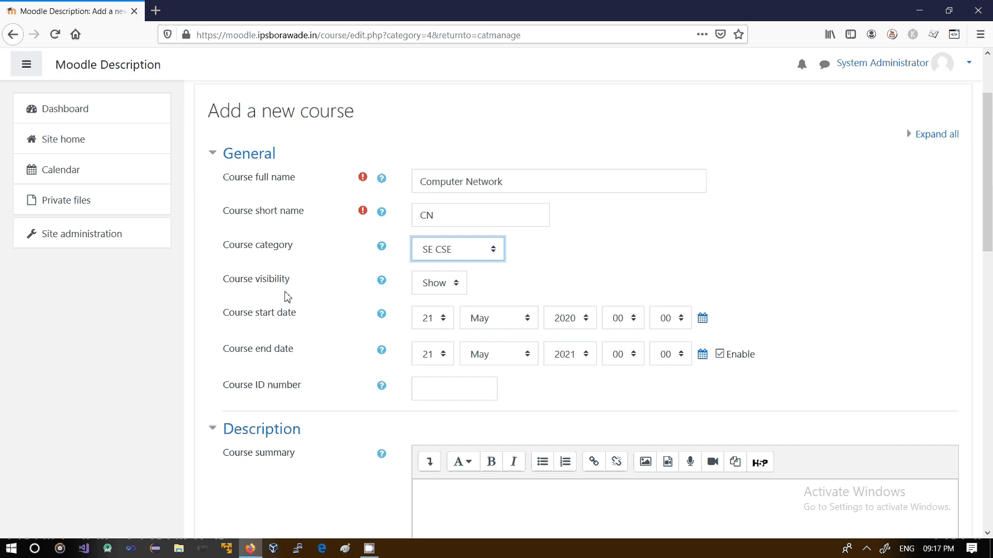
click(440, 290)
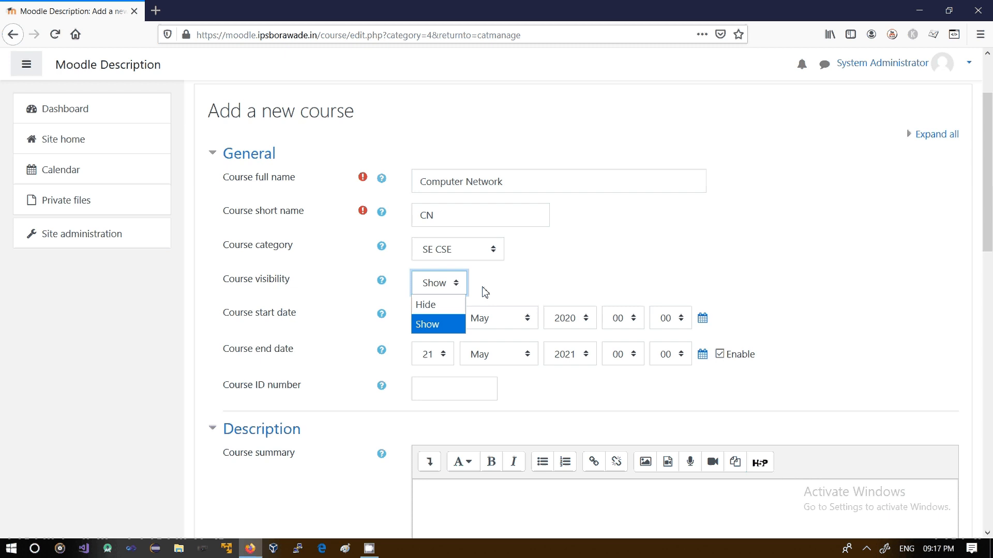
click(428, 325)
click(455, 290)
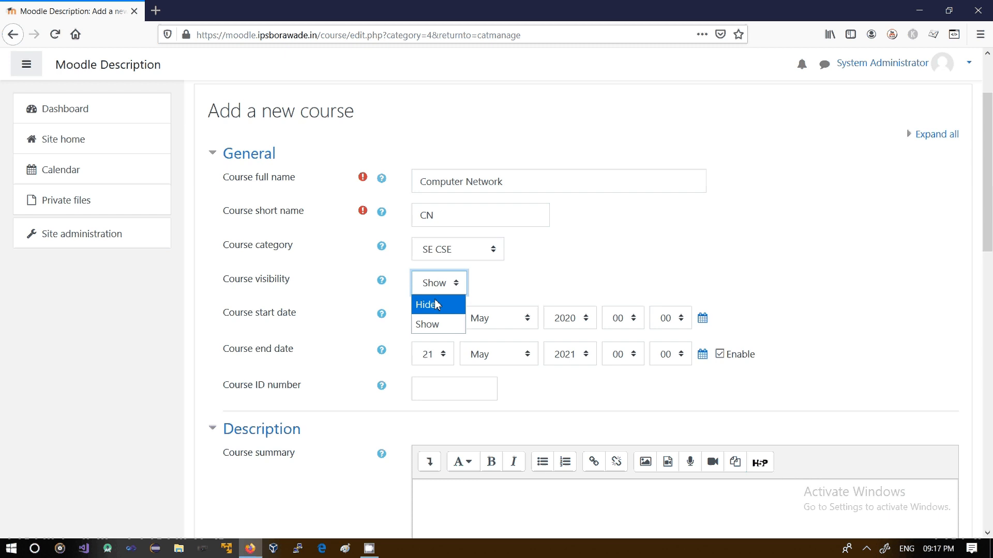
click(433, 304)
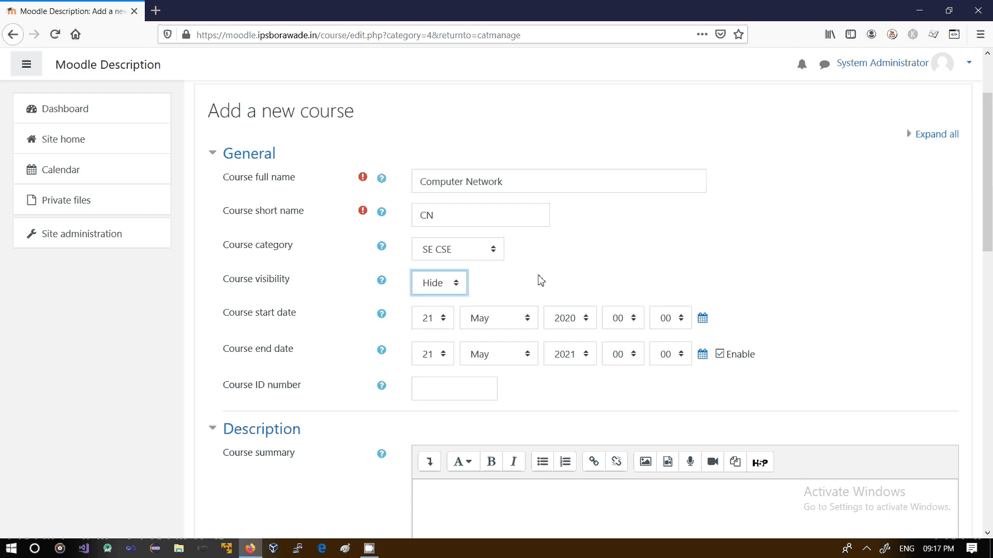
click(454, 284)
click(434, 324)
click(552, 279)
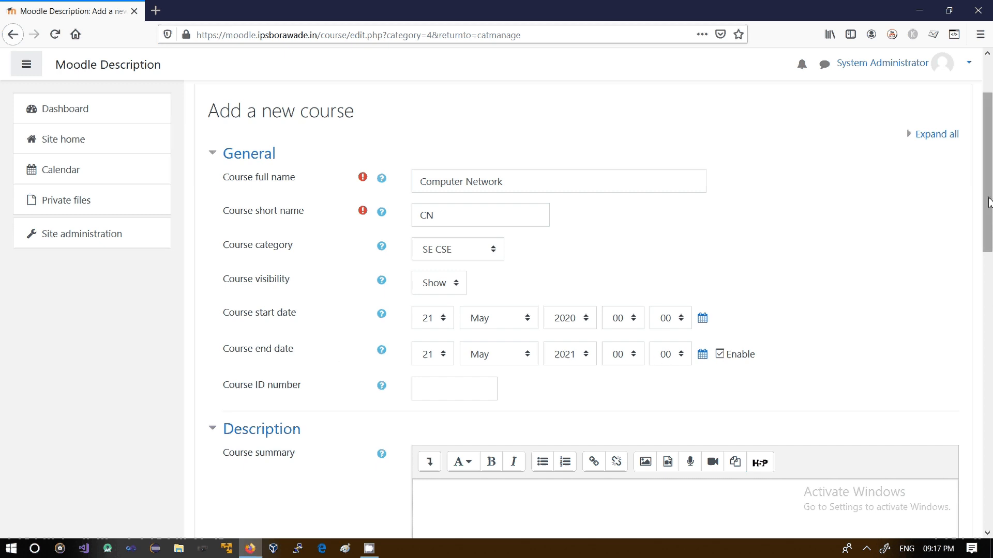
scroll(990, 217, down, 3)
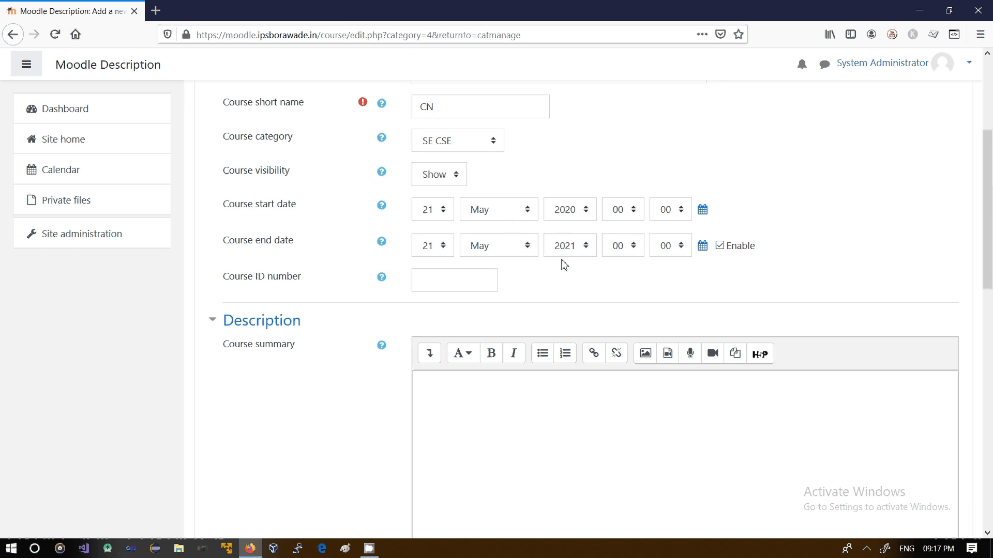
click(449, 286)
click(537, 478)
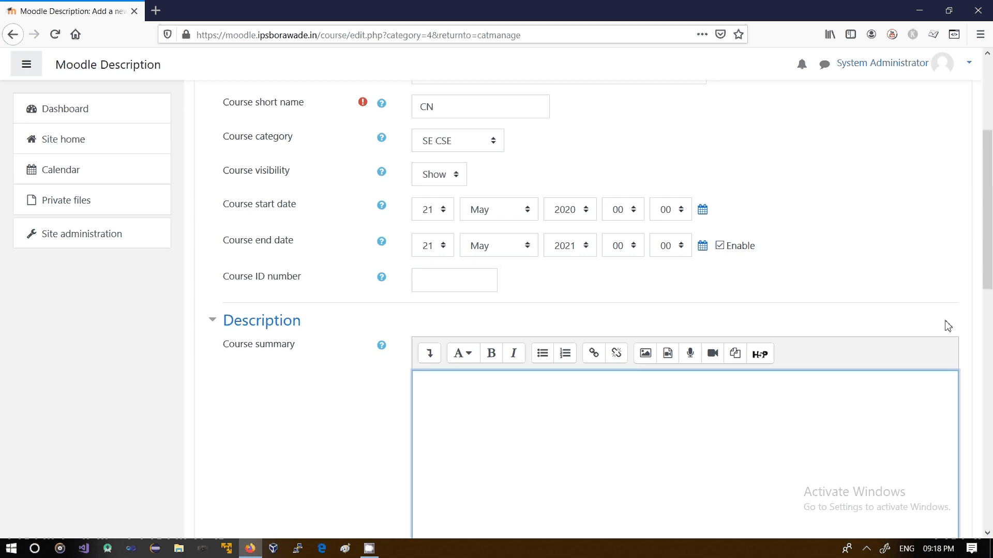
drag(988, 159, 990, 307)
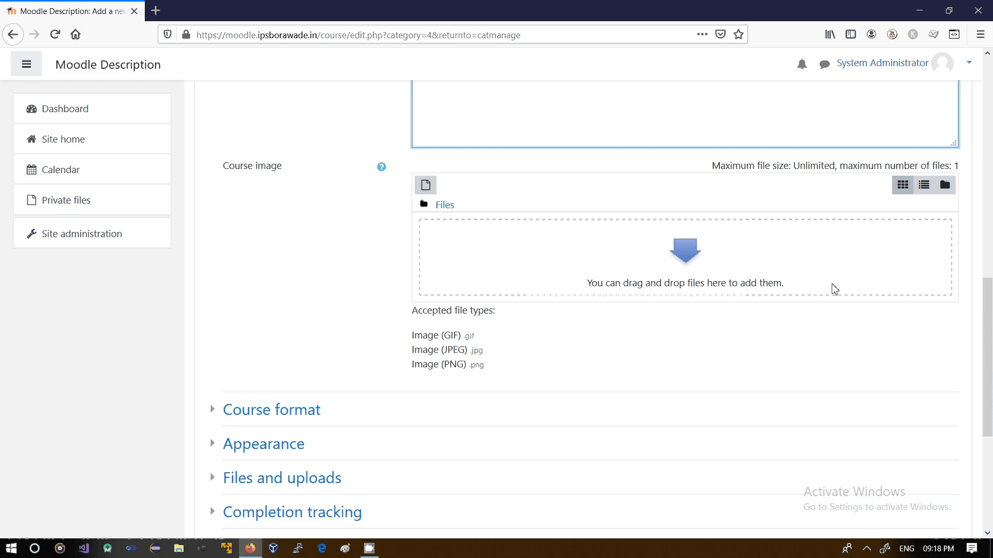
scroll(957, 304, down, 3)
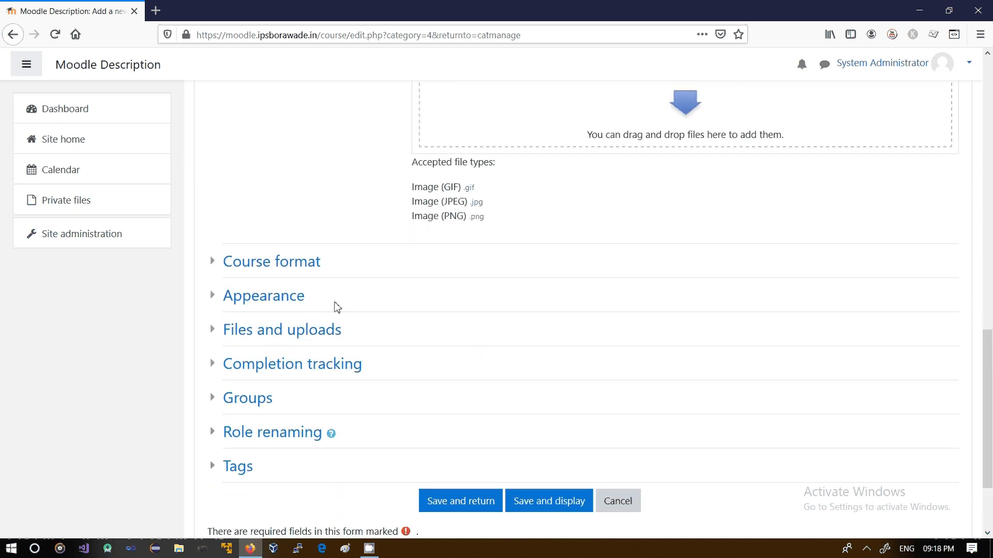
Expand the Course format section and examine the Format choices and their help text
click(214, 269)
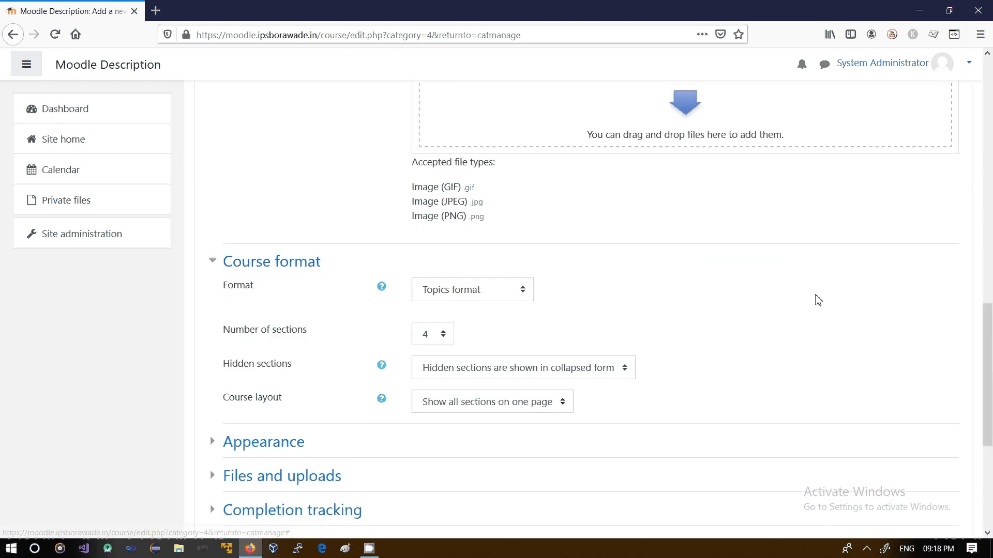
scroll(988, 346, down, 1)
scroll(988, 346, down, 2)
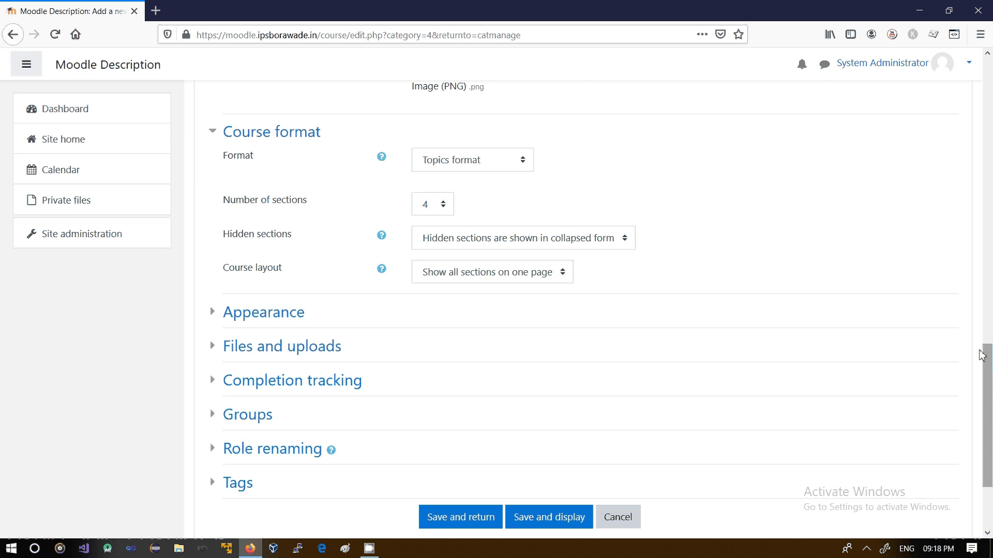
click(497, 170)
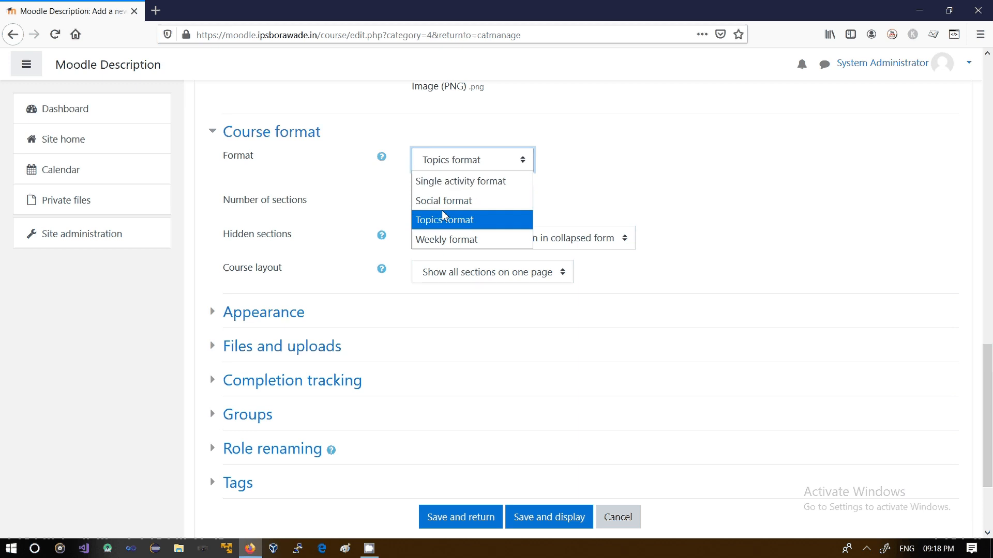
click(346, 182)
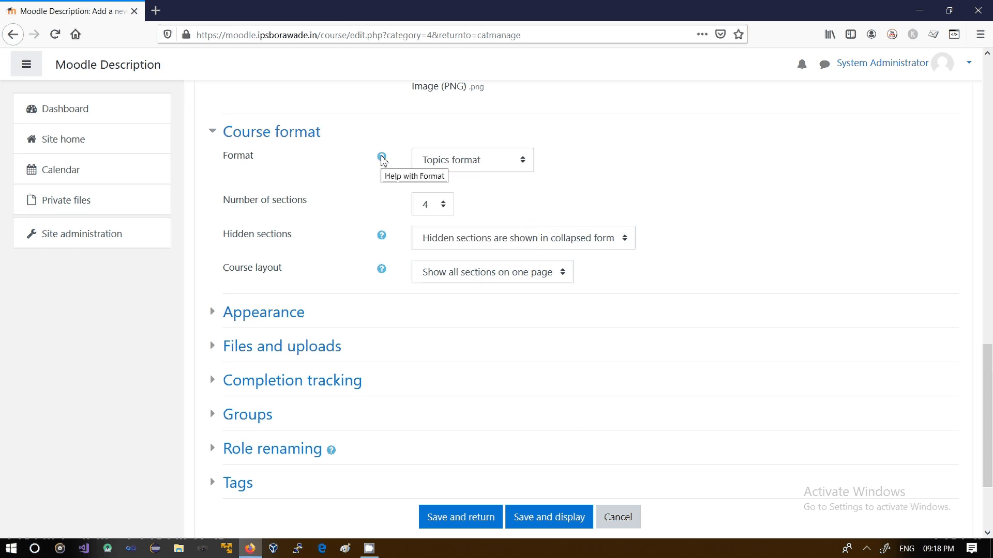
click(382, 157)
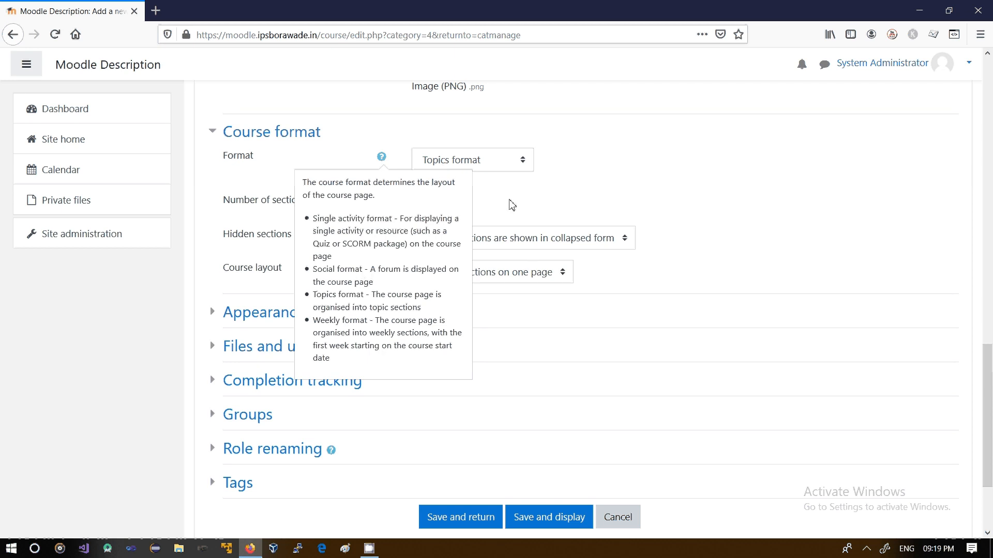
click(512, 206)
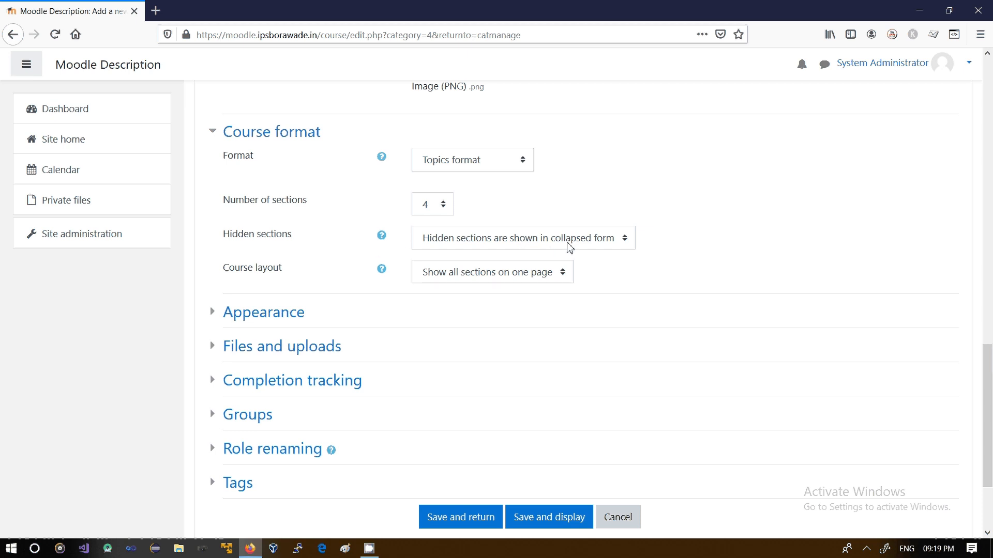
Examine the Hidden sections and Course layout options without changing them
click(623, 245)
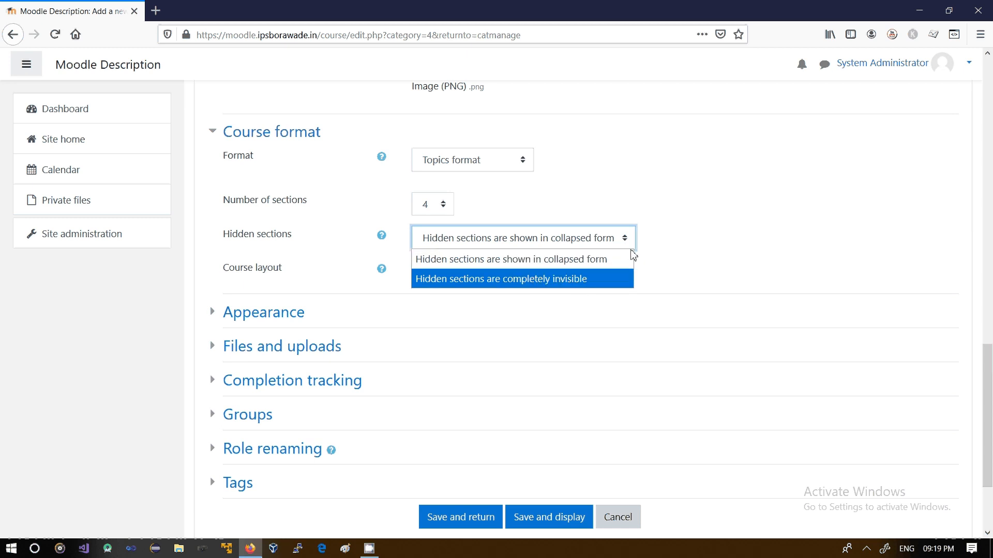
click(657, 248)
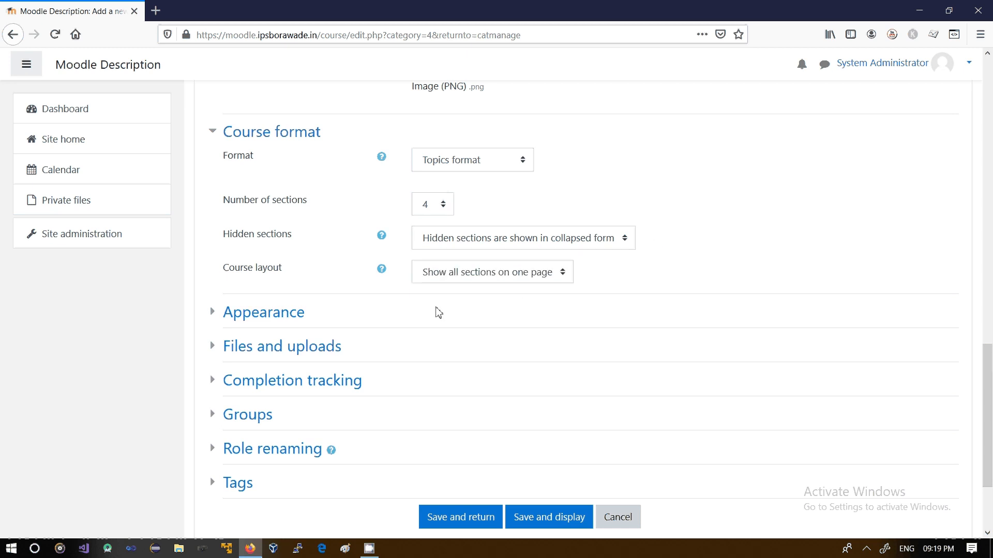
click(563, 282)
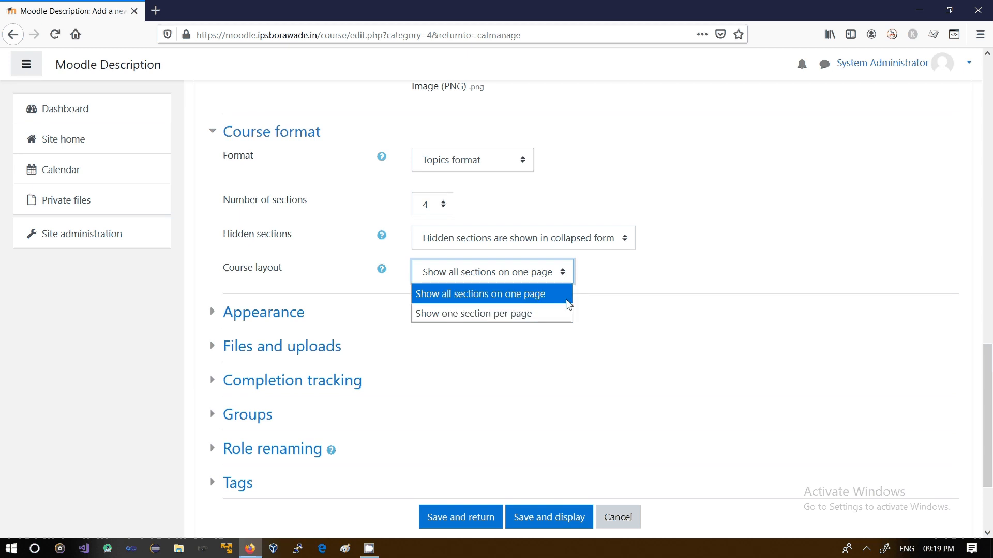
click(596, 285)
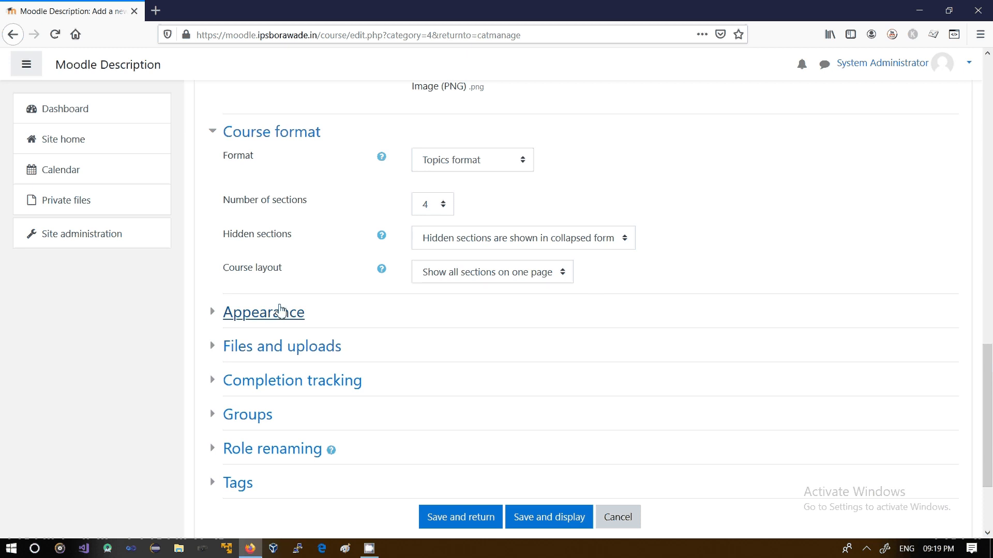
Expand the Appearance section and examine the Force language and Show gradebook to students options
click(215, 315)
drag(989, 405, 990, 452)
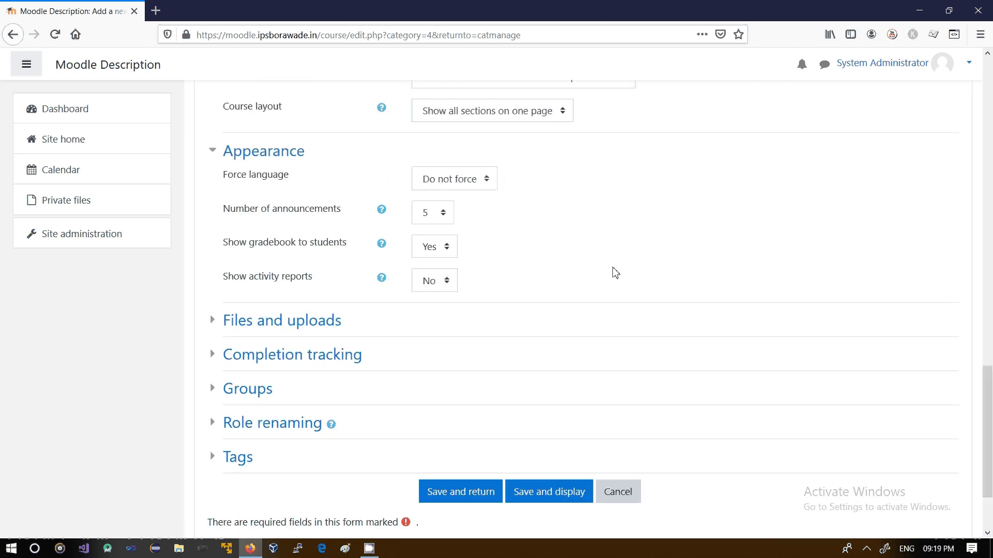
click(486, 186)
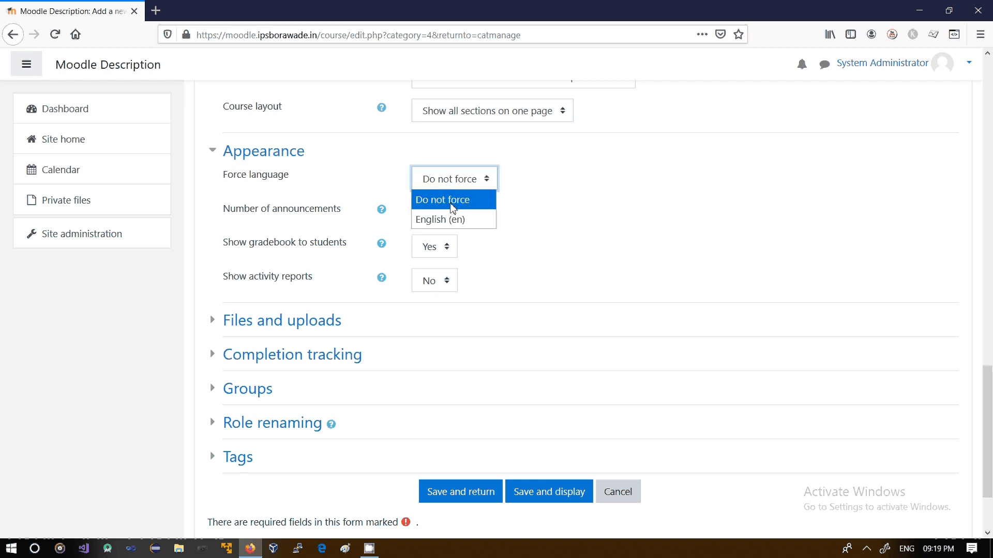
click(453, 206)
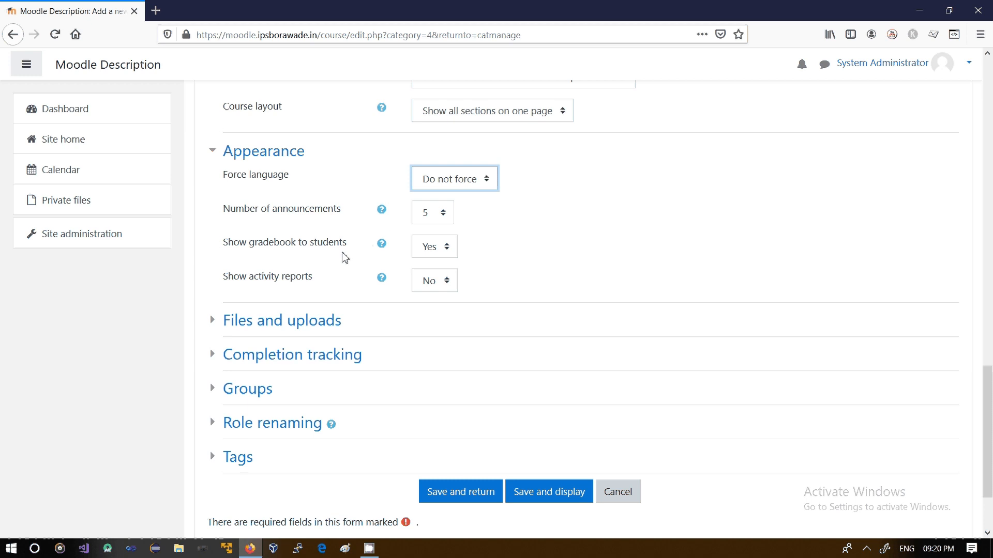
click(443, 253)
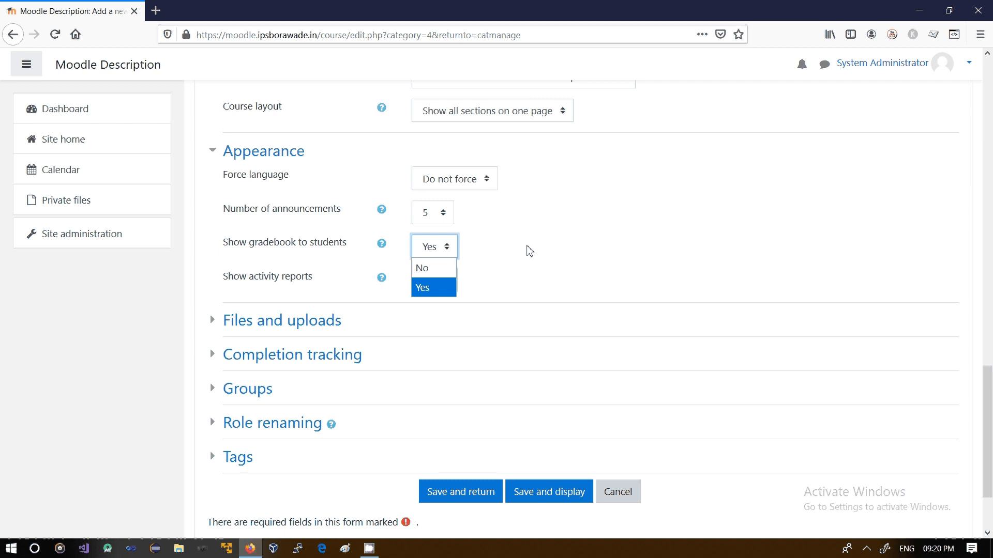
click(529, 250)
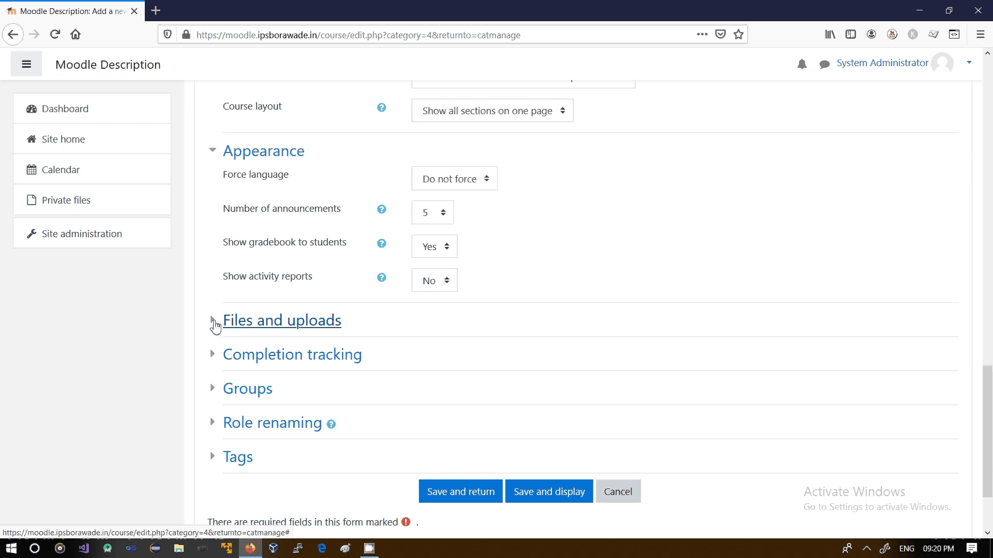
Expand Files and uploads and set the maximum upload size to 2MB
click(215, 323)
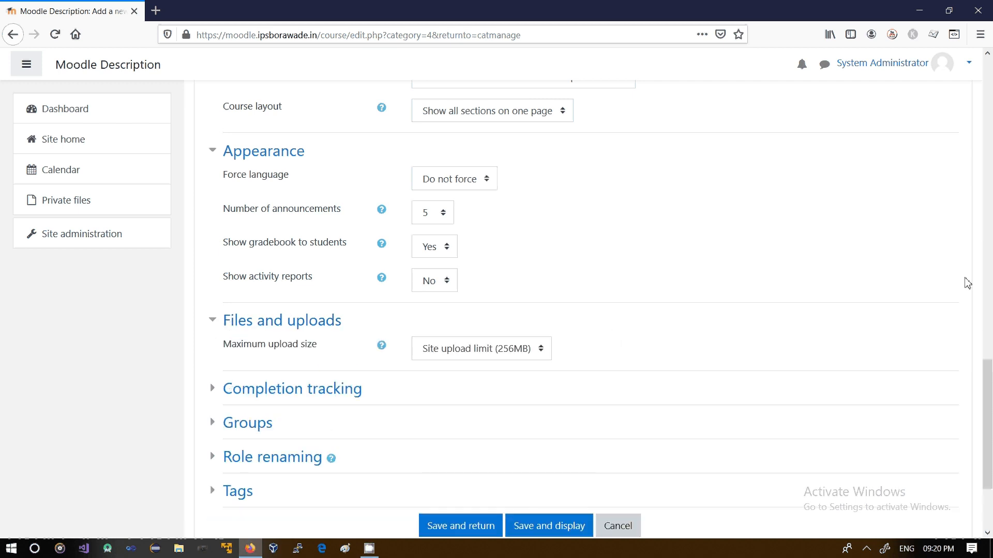
scroll(988, 385, down, 3)
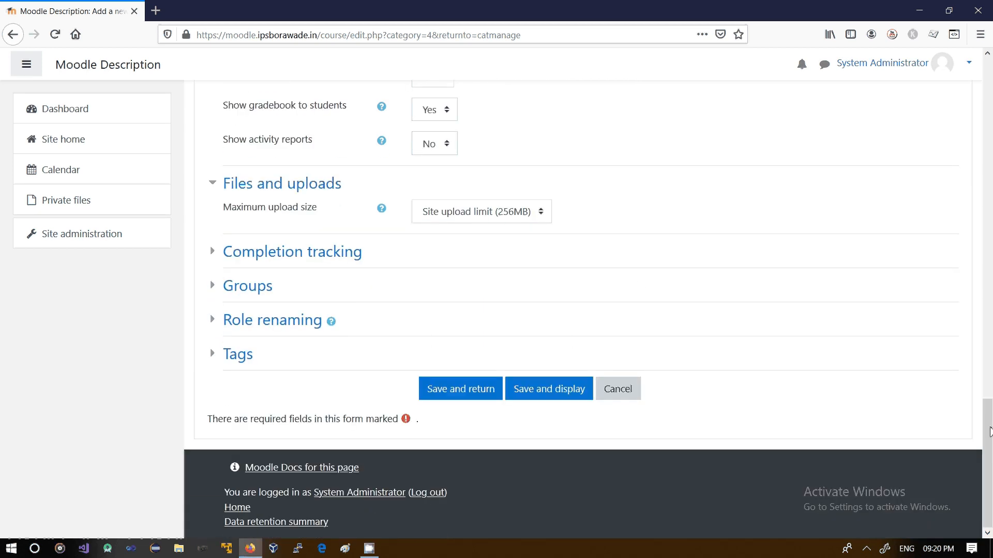
click(512, 221)
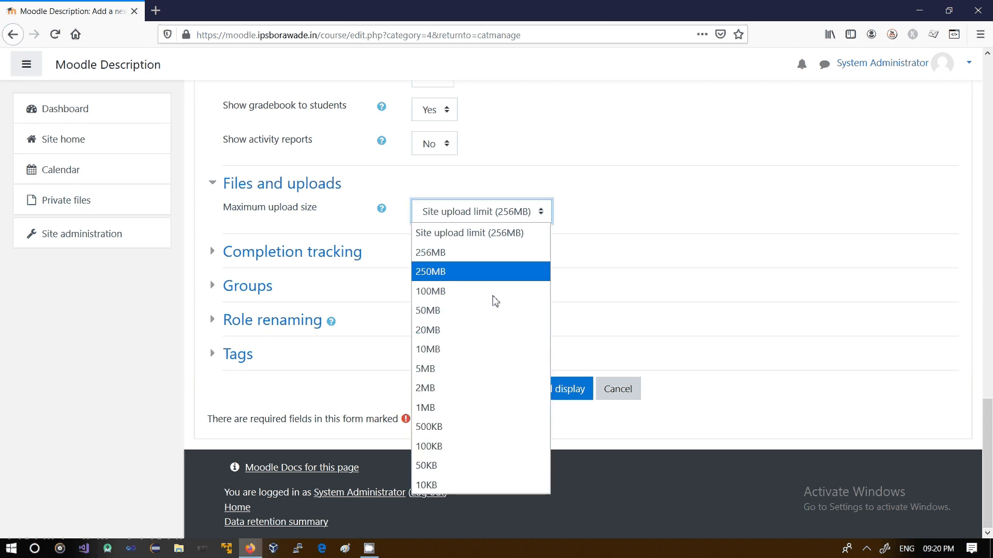
click(436, 394)
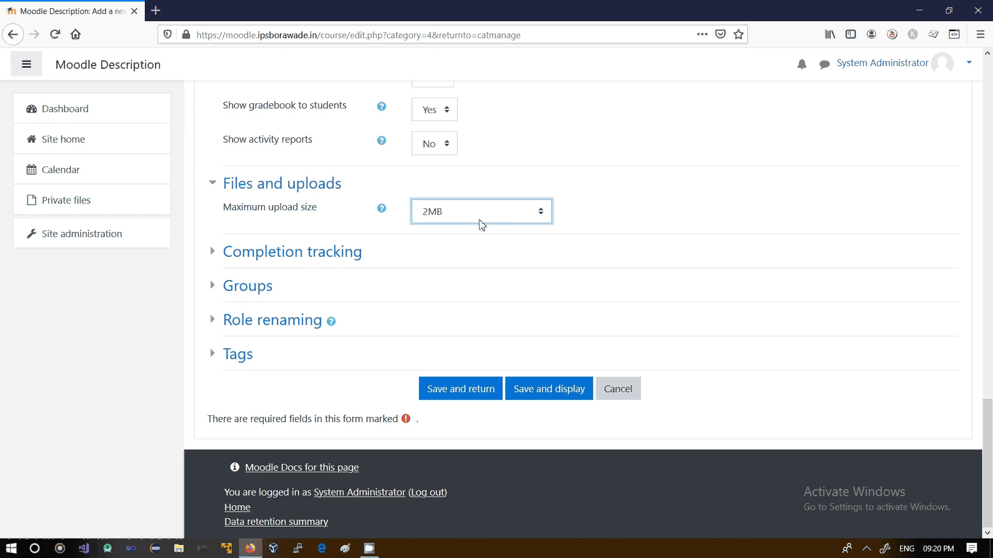
Expand the Completion tracking, Groups and Role renaming sections to examine their settings
click(213, 254)
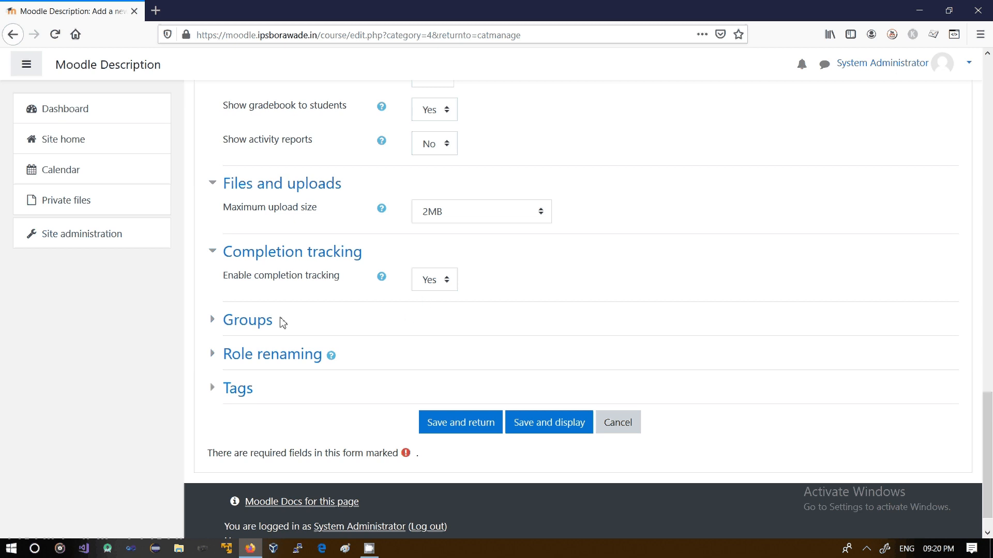
click(218, 323)
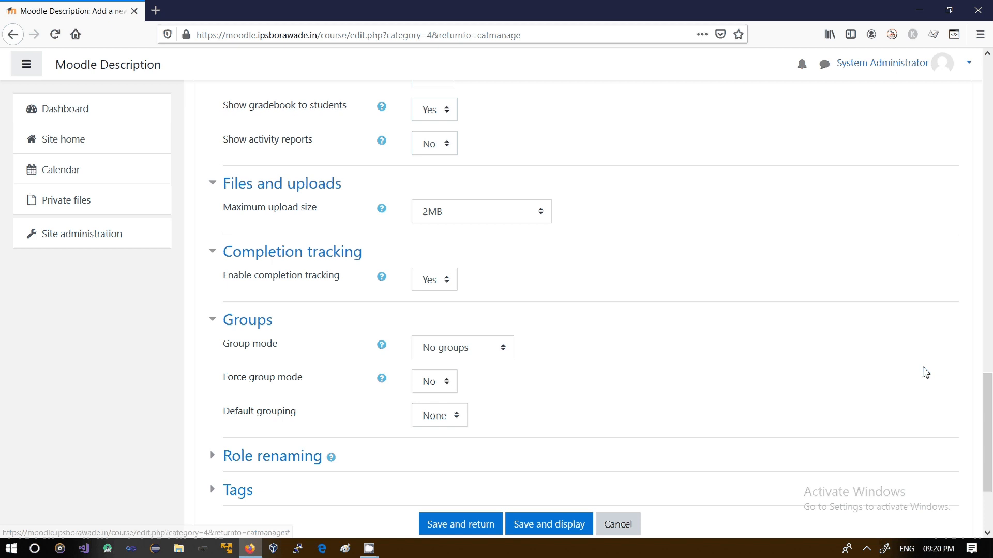
drag(991, 398, 992, 429)
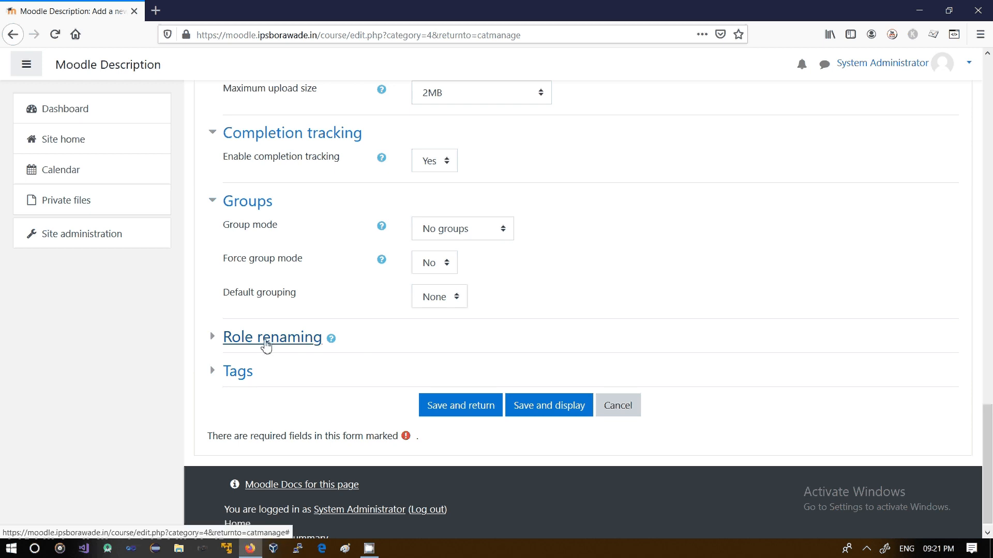
click(212, 340)
drag(988, 390, 988, 440)
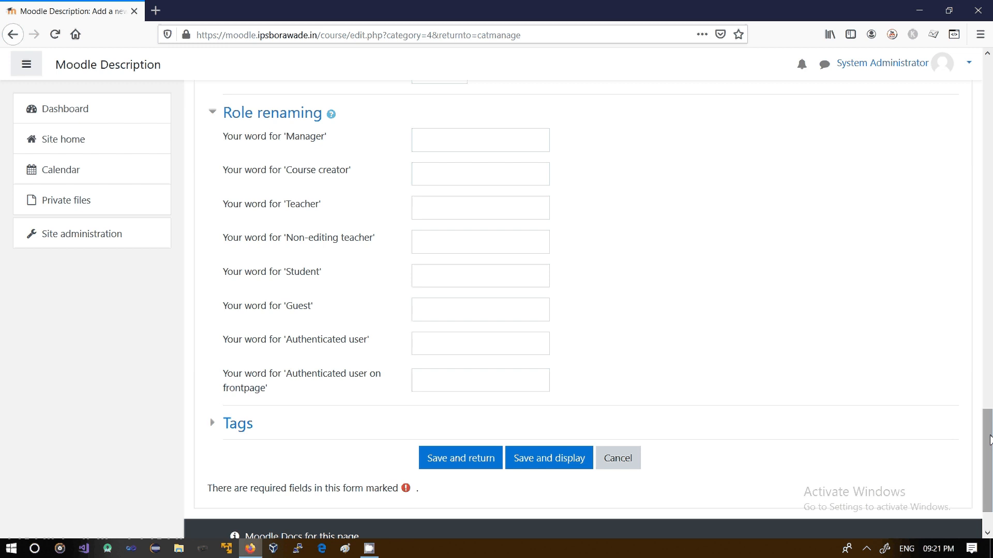
Examine the role renaming fields for Manager and Course creator
click(497, 151)
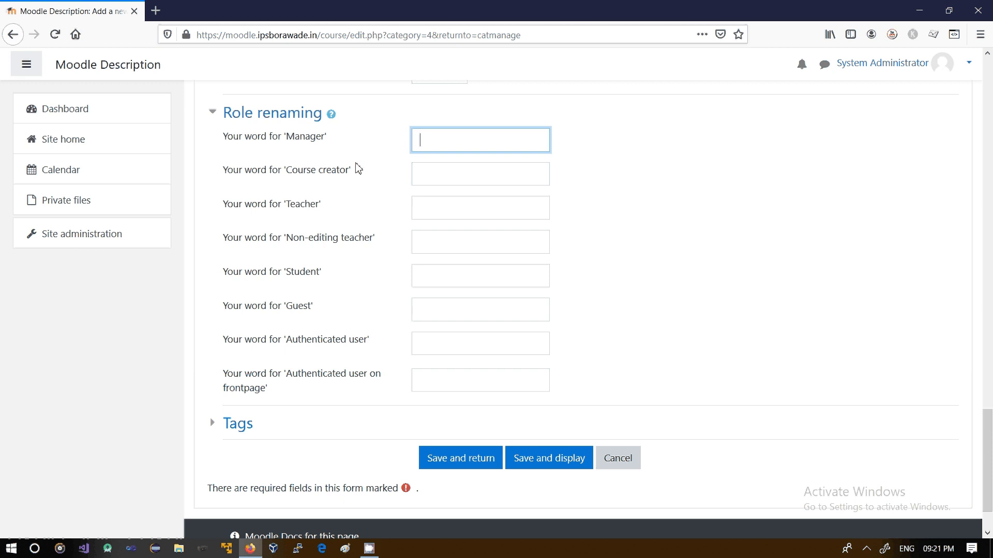
drag(284, 139, 310, 140)
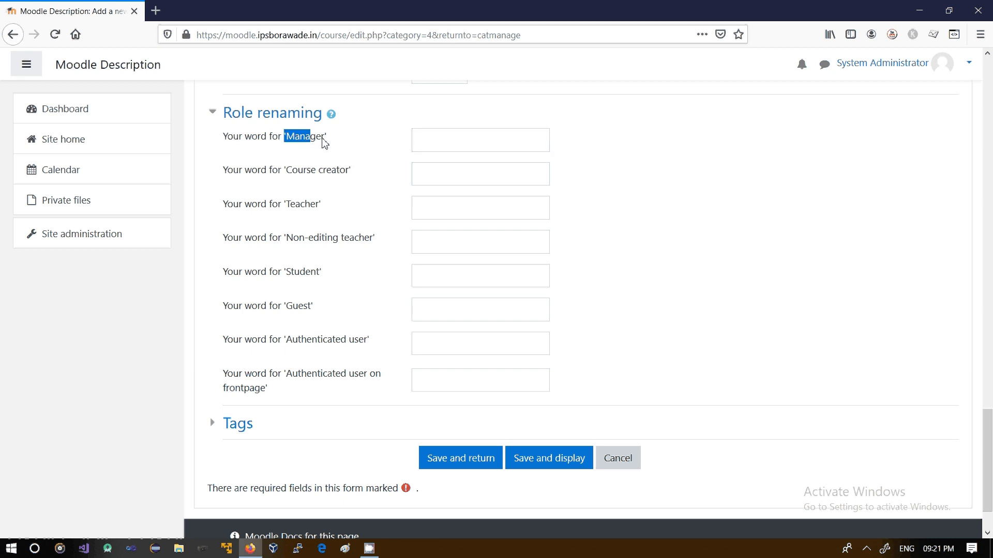
click(424, 141)
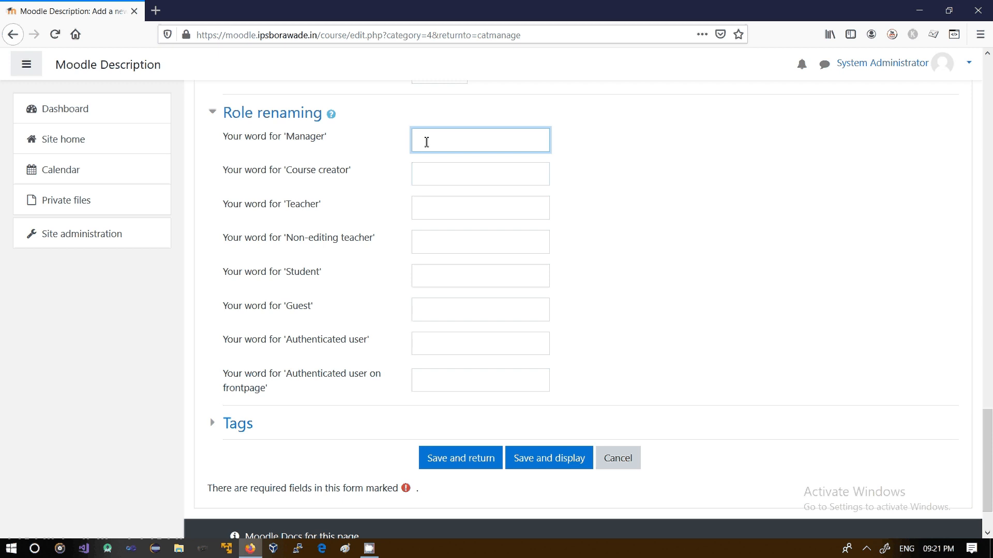
drag(312, 171, 368, 184)
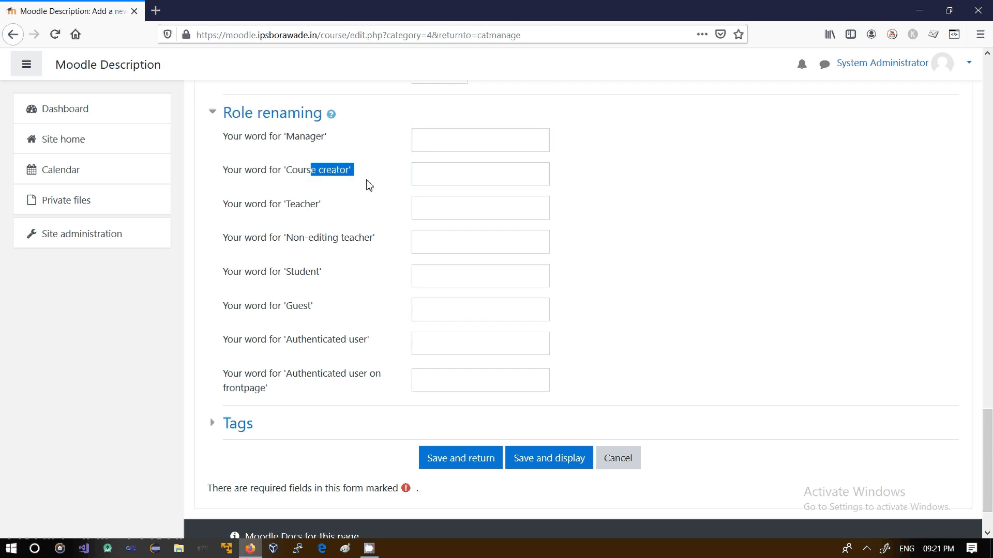
click(439, 174)
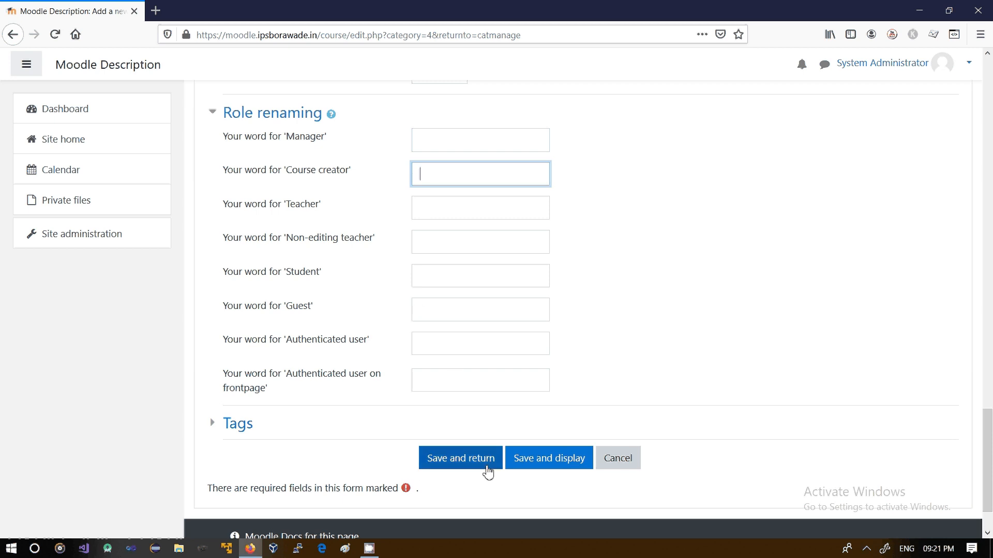
Save the new course and open the CN course page
click(543, 469)
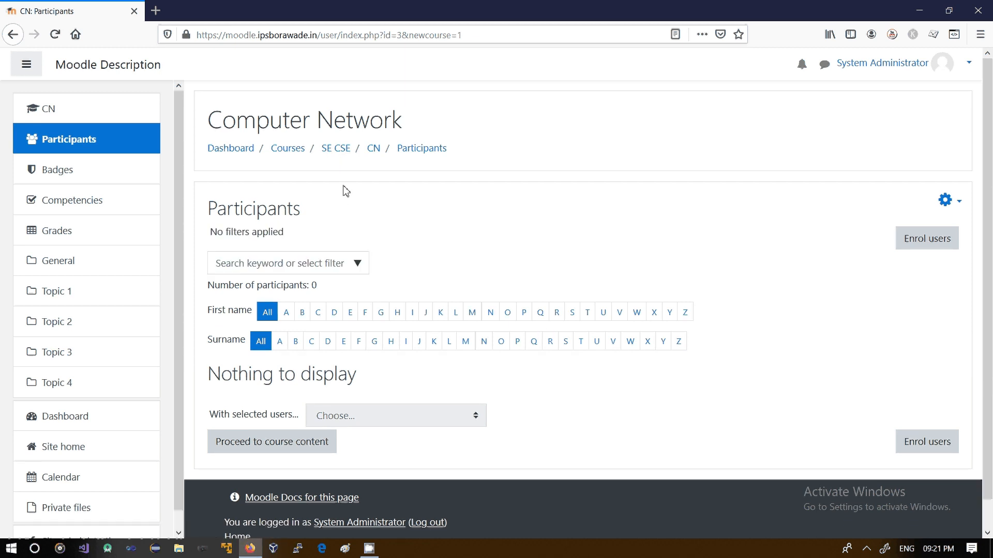
click(56, 118)
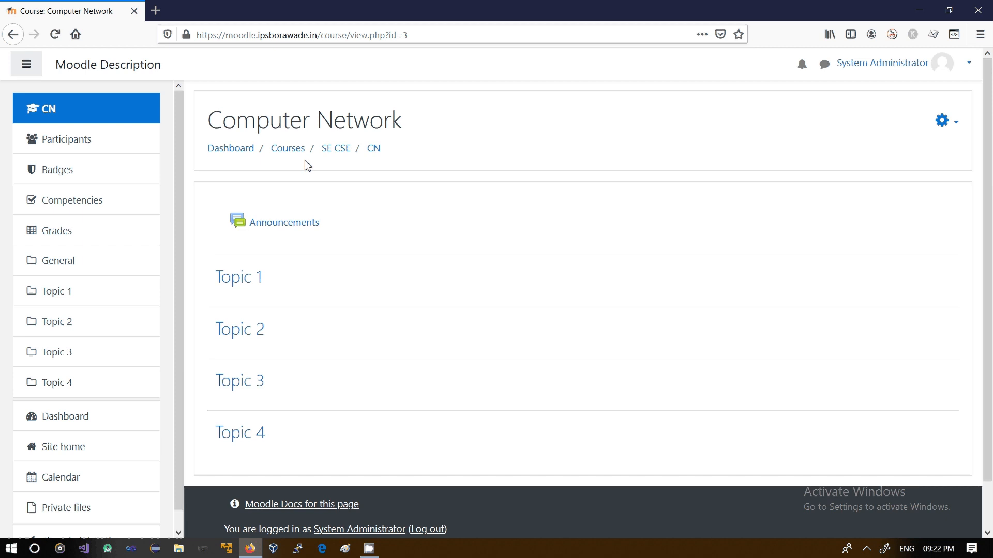
Log out to view the site's front page as a visitor, then log back in as administrator
click(967, 69)
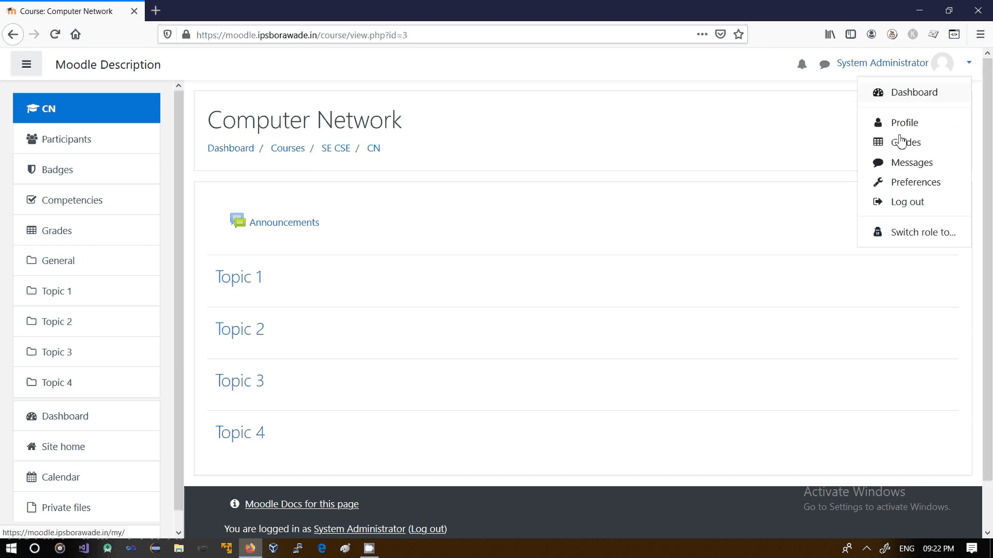
click(902, 208)
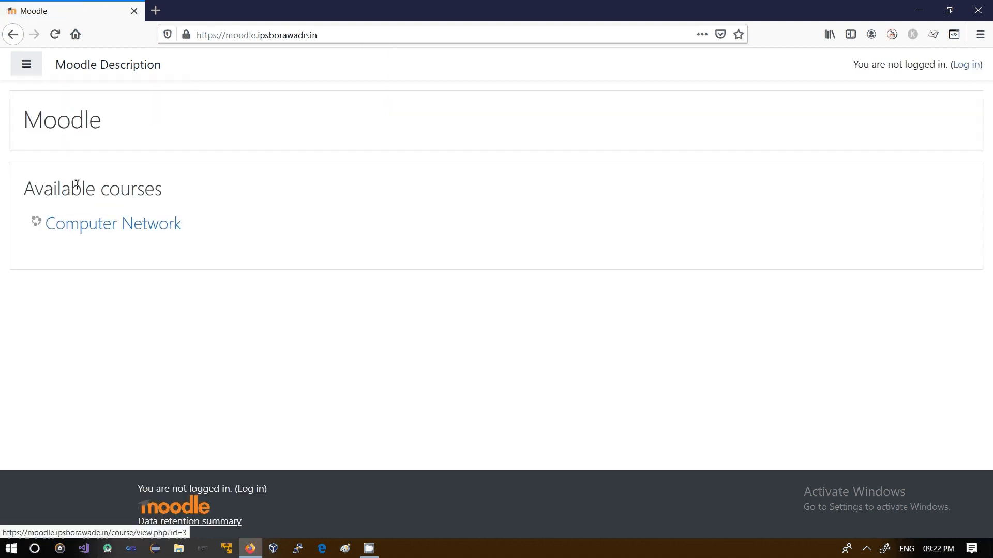
drag(24, 188, 137, 191)
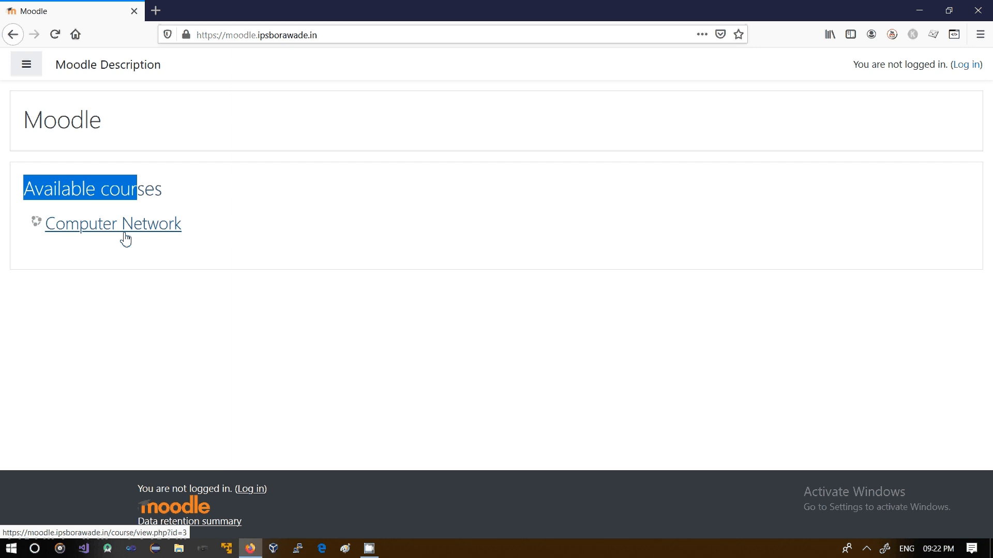
click(968, 68)
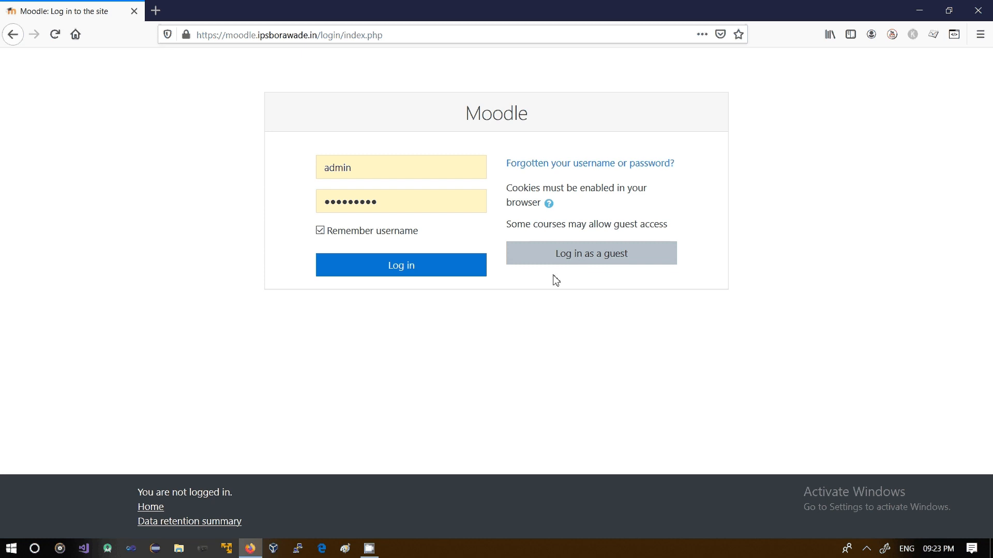
click(409, 270)
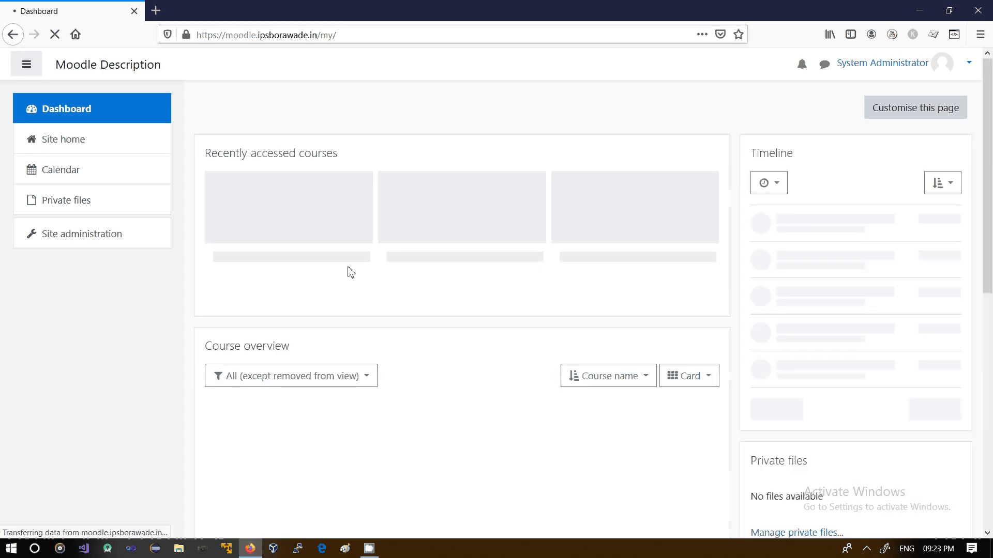
Open the Authentication plugin settings in Site administration and set Self registration to Email-based self-registration
click(90, 242)
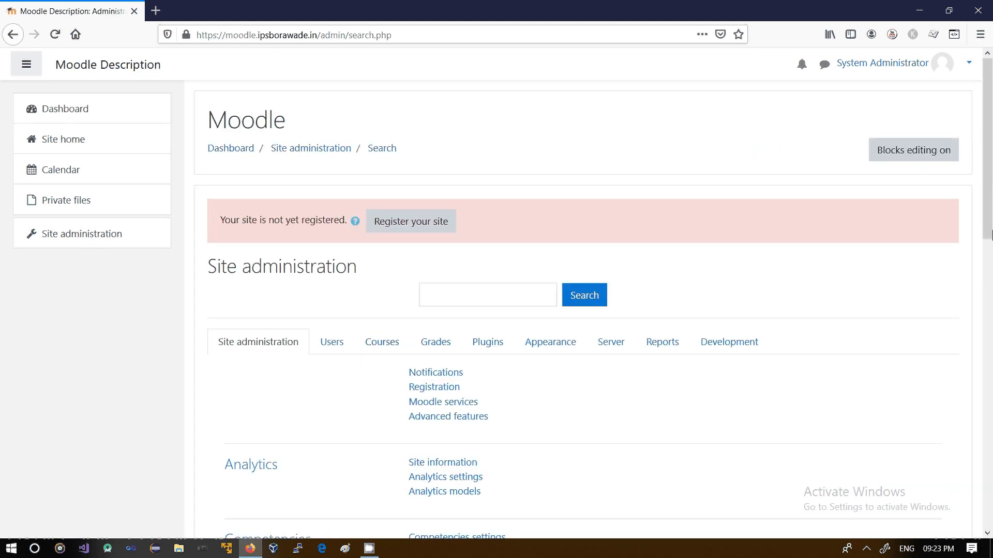
drag(988, 190, 989, 269)
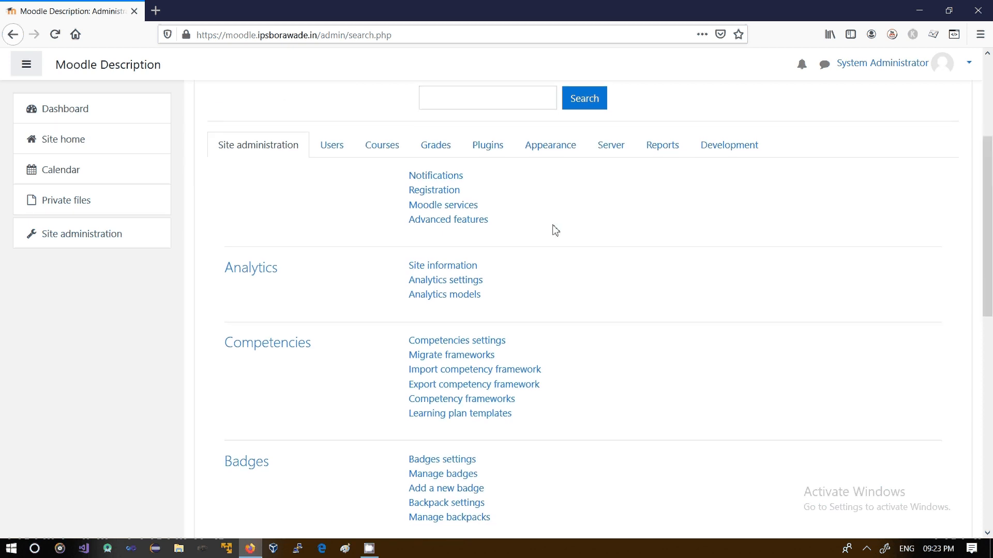
click(489, 150)
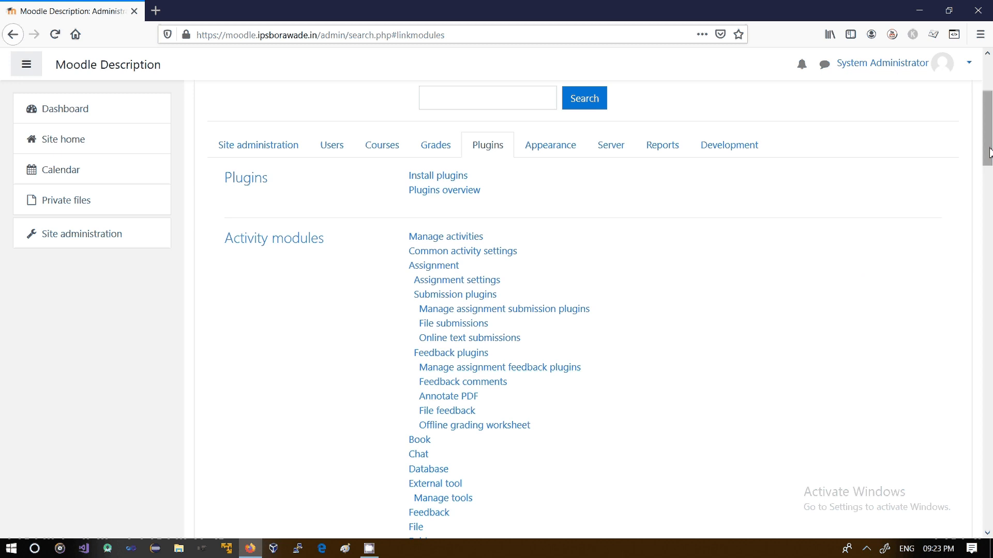
drag(987, 134, 990, 270)
drag(990, 253, 989, 234)
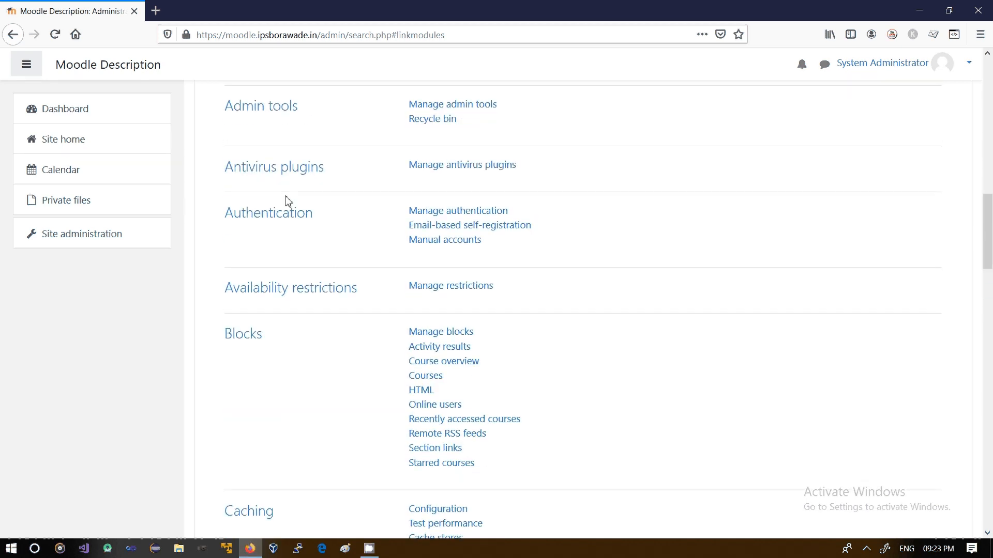
click(453, 229)
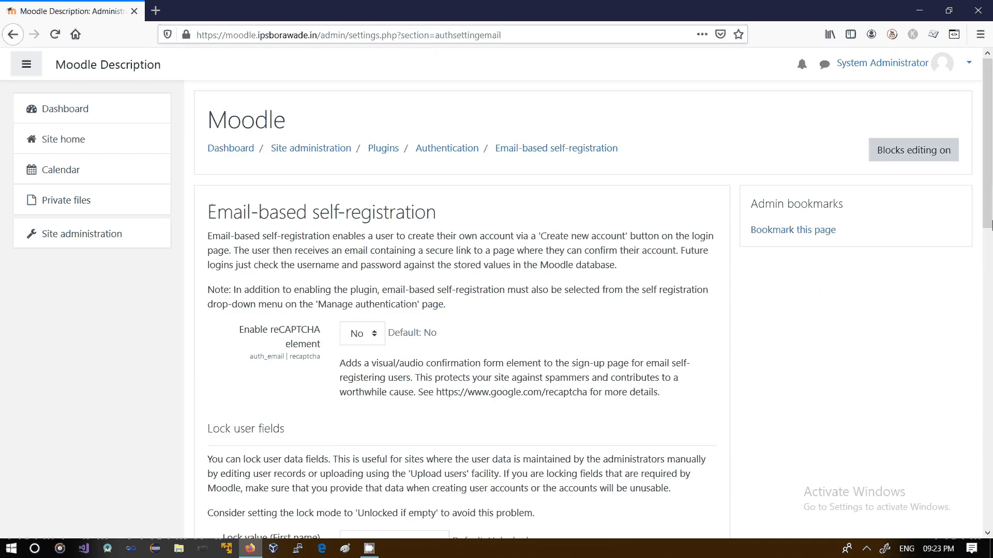
drag(984, 155, 971, 133)
click(453, 149)
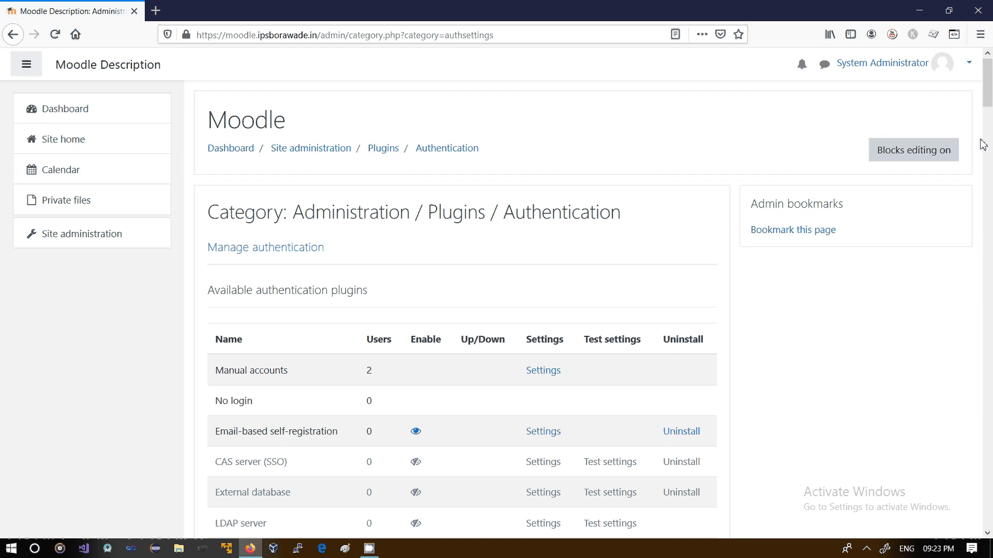
scroll(990, 77, down, 5)
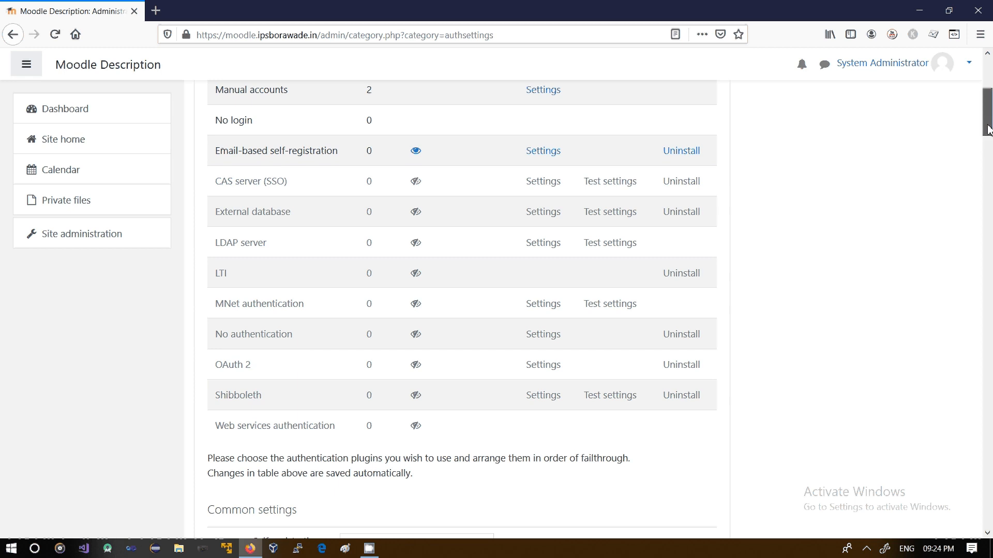
scroll(987, 160, down, 5)
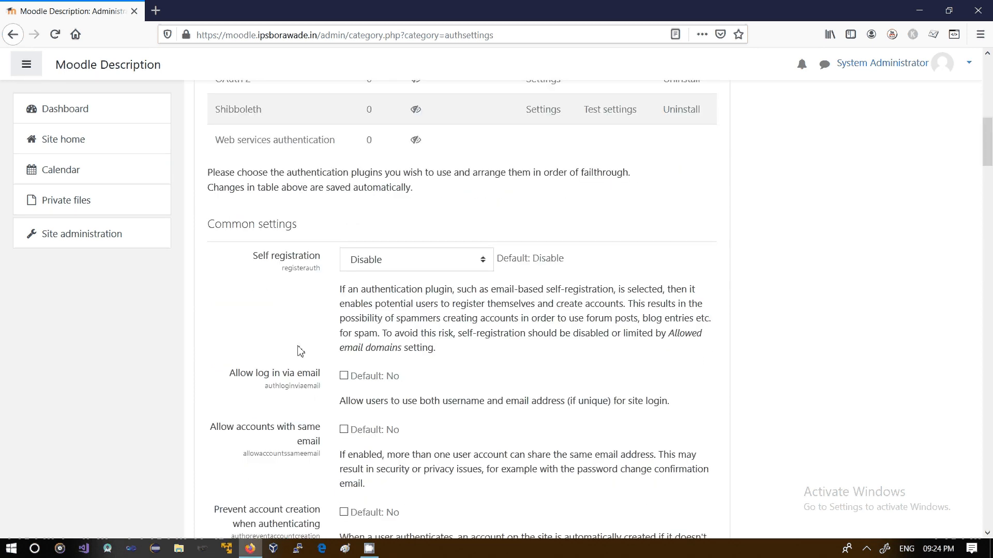
click(449, 262)
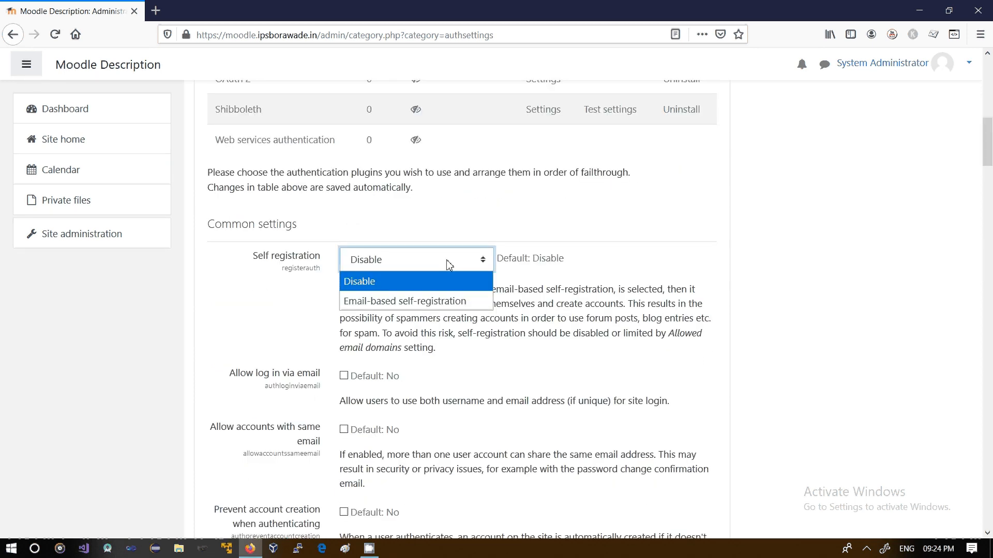
click(406, 302)
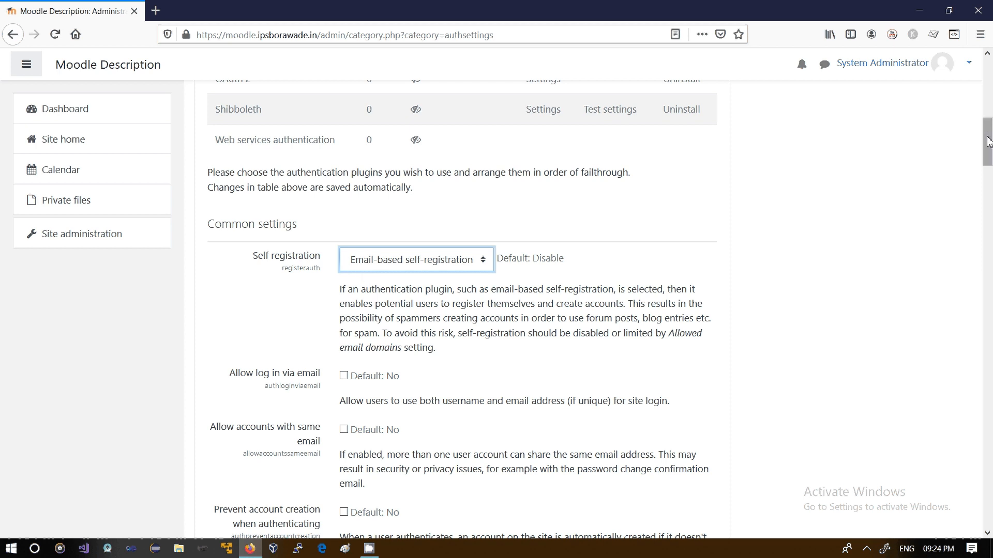
Enable Allow log in via email and set the Guest login button to Hide
drag(988, 138, 988, 162)
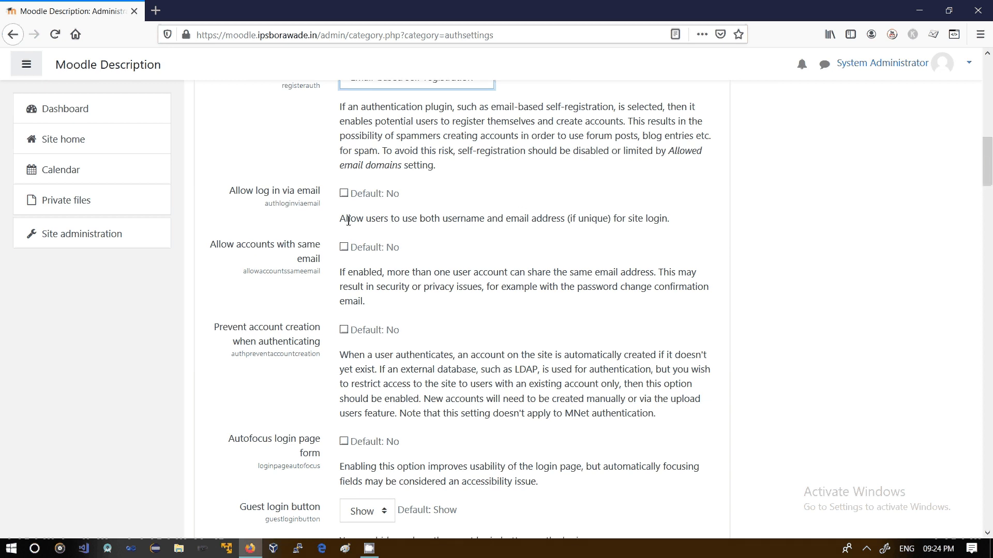
click(344, 194)
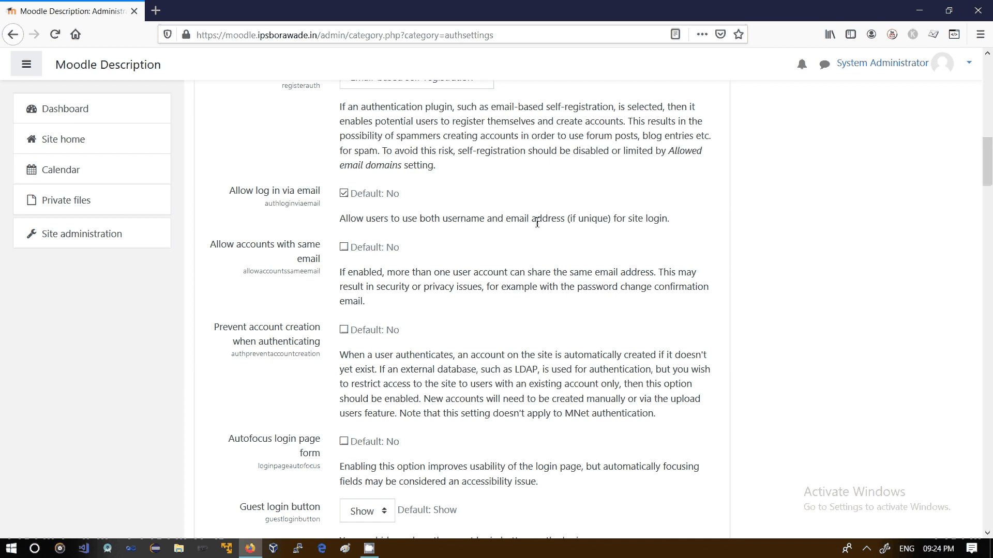
drag(622, 223, 657, 228)
scroll(986, 195, down, 3)
drag(984, 191, 984, 194)
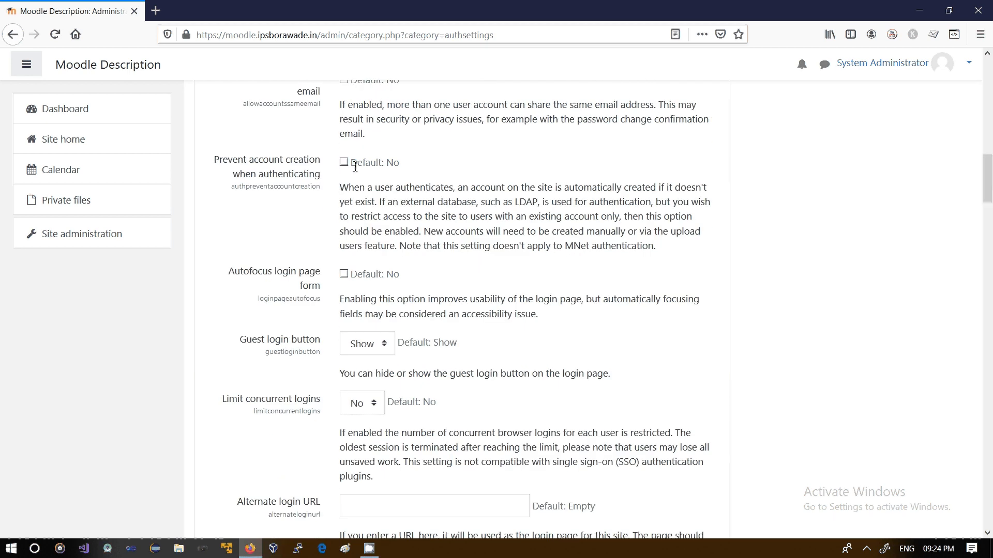
drag(371, 168, 409, 172)
click(384, 348)
click(366, 372)
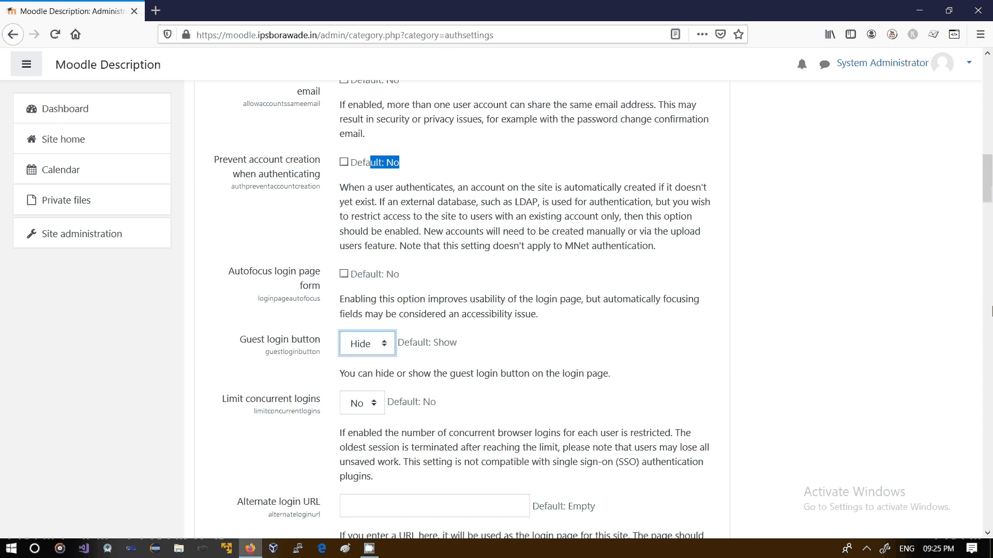
scroll(990, 228, up, 1)
scroll(989, 217, down, 4)
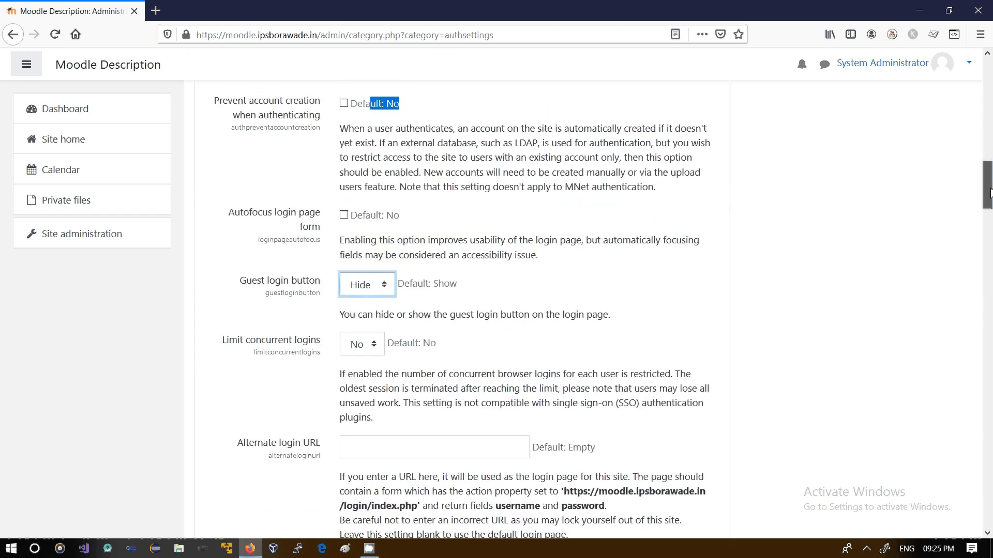
scroll(989, 207, down, 2)
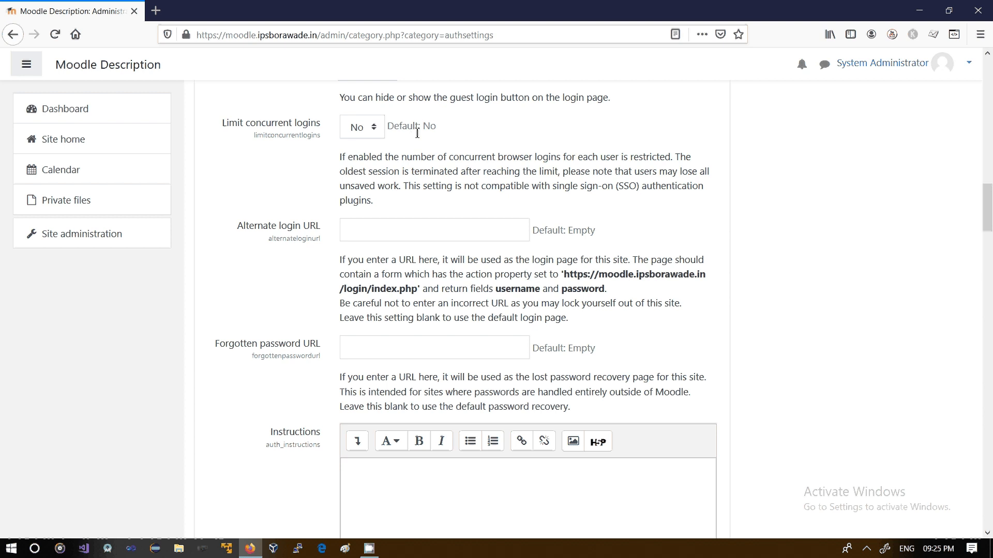
click(374, 129)
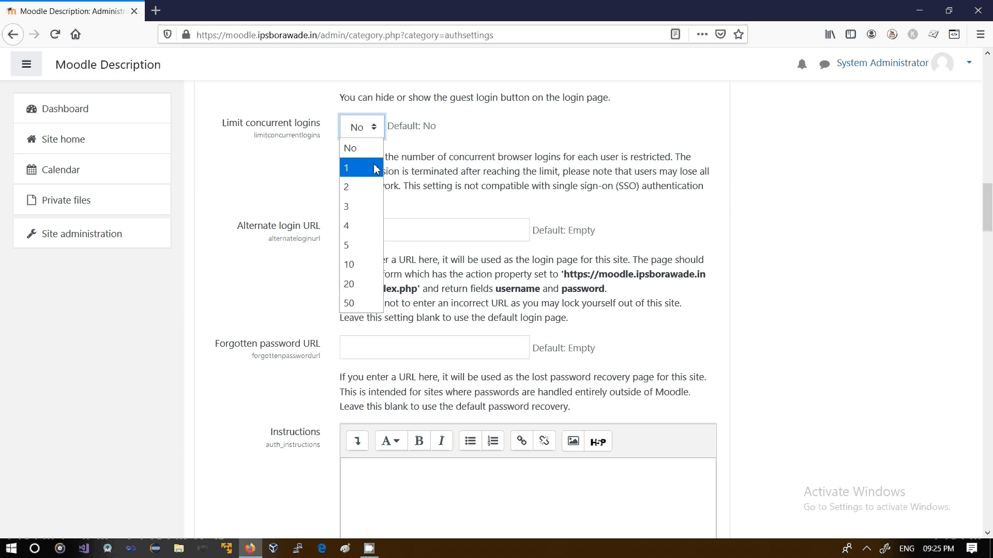
click(461, 163)
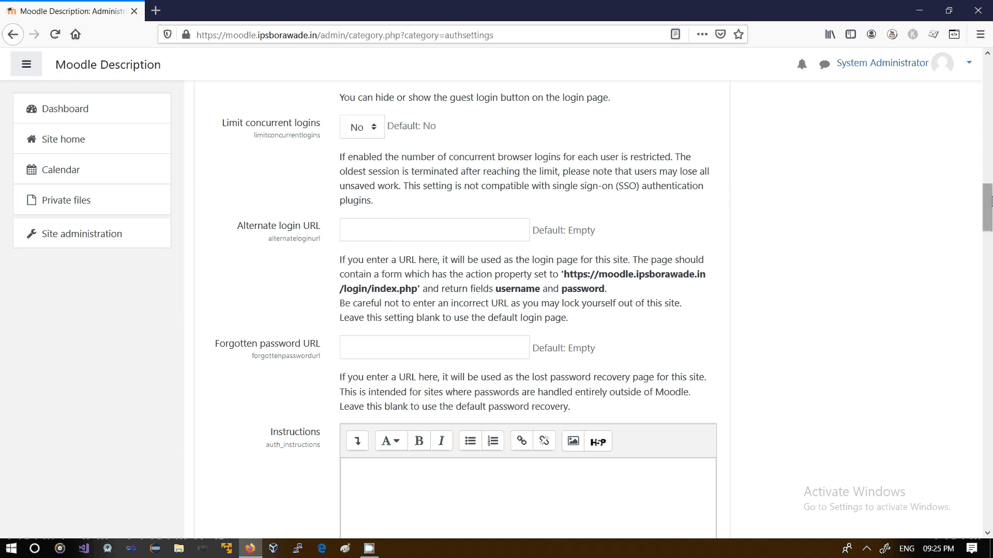
drag(990, 202, 990, 316)
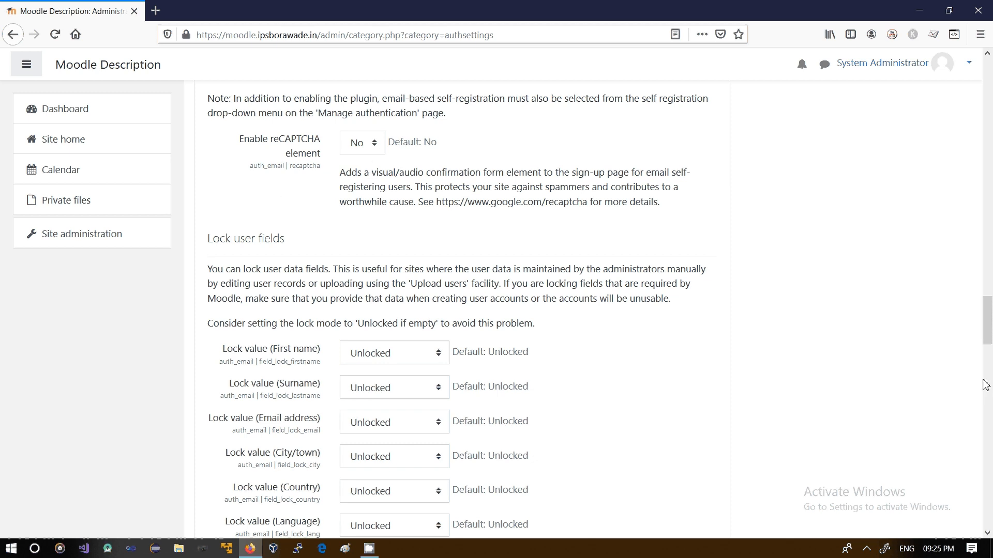
scroll(985, 355, down, 4)
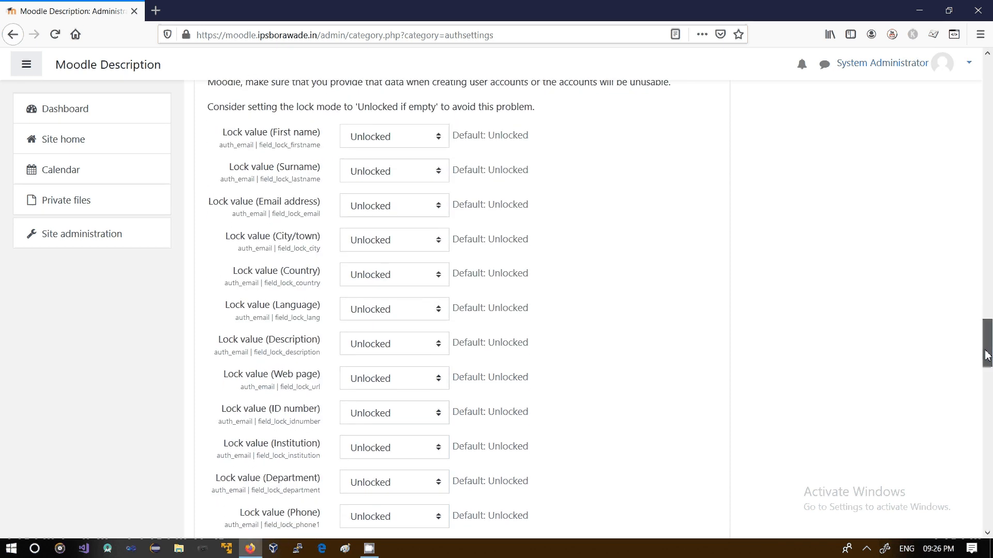
drag(988, 355, 987, 369)
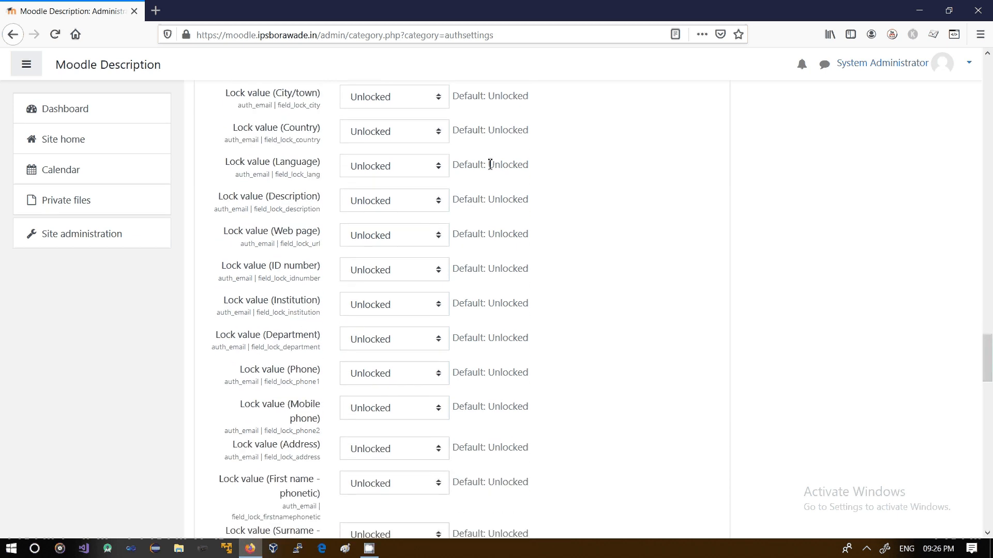
click(440, 238)
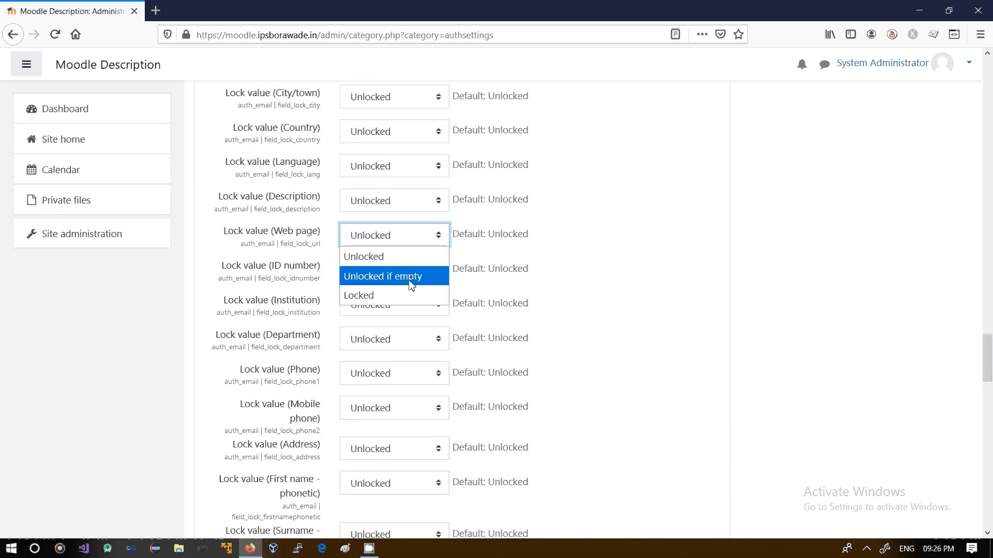
click(710, 276)
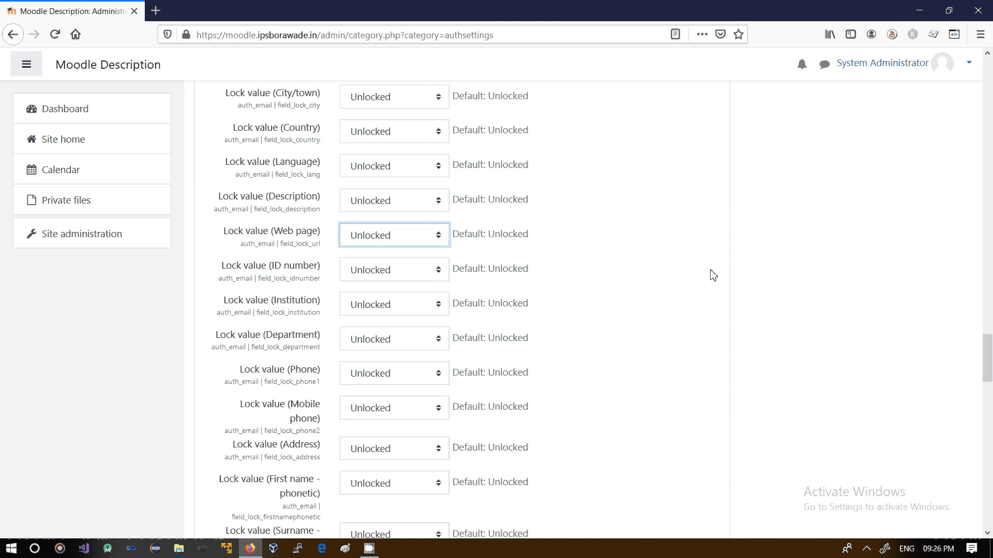
Save the authentication settings changes and log out of the administrator account
drag(987, 368, 984, 506)
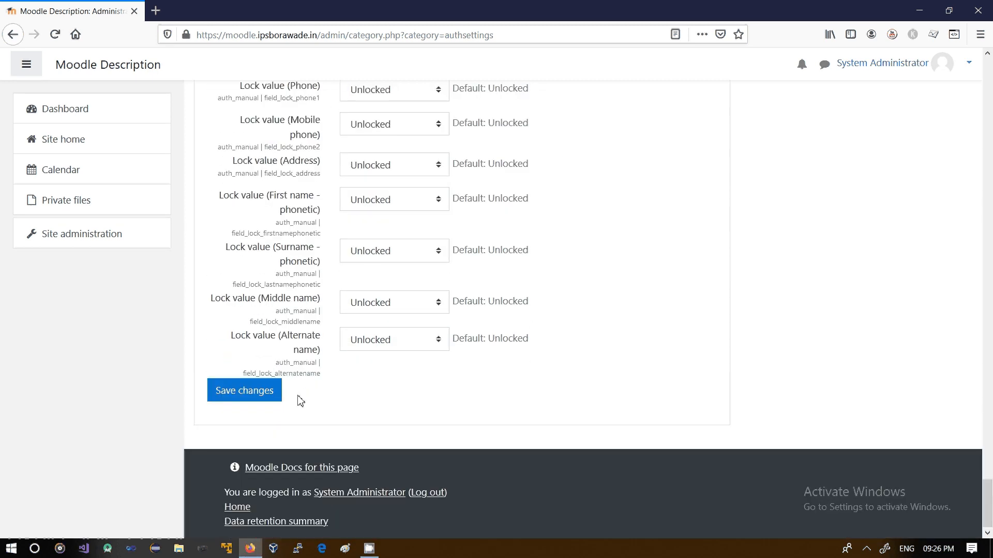
click(241, 404)
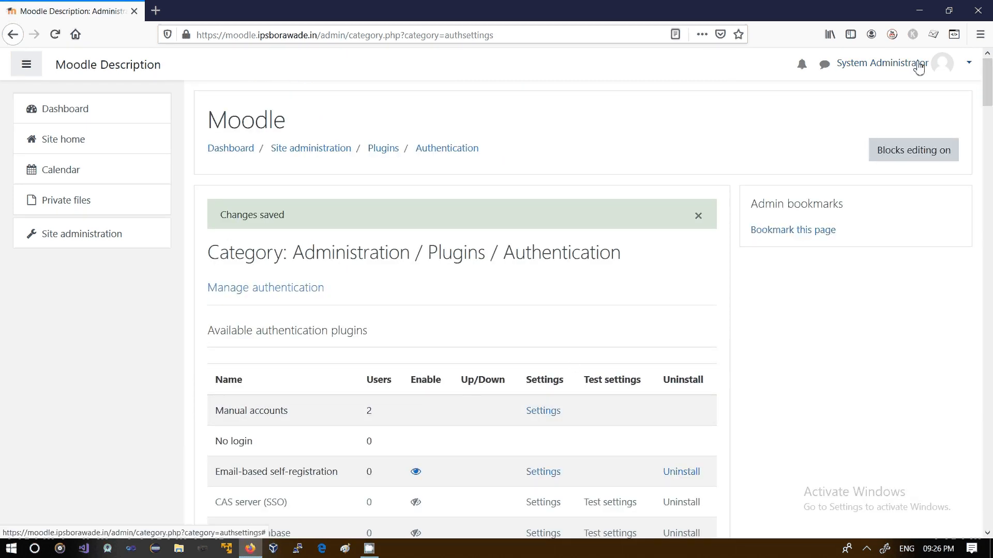
click(919, 68)
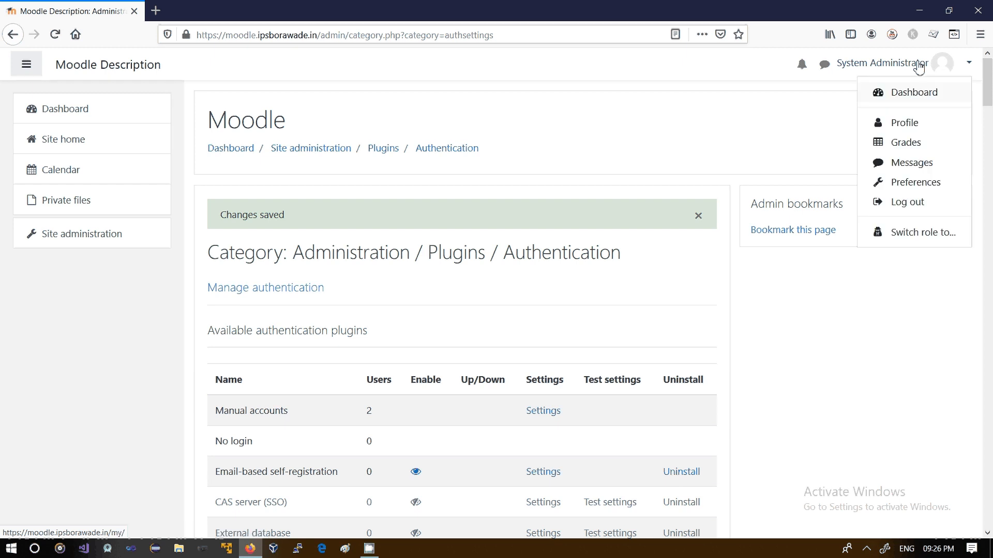
click(903, 207)
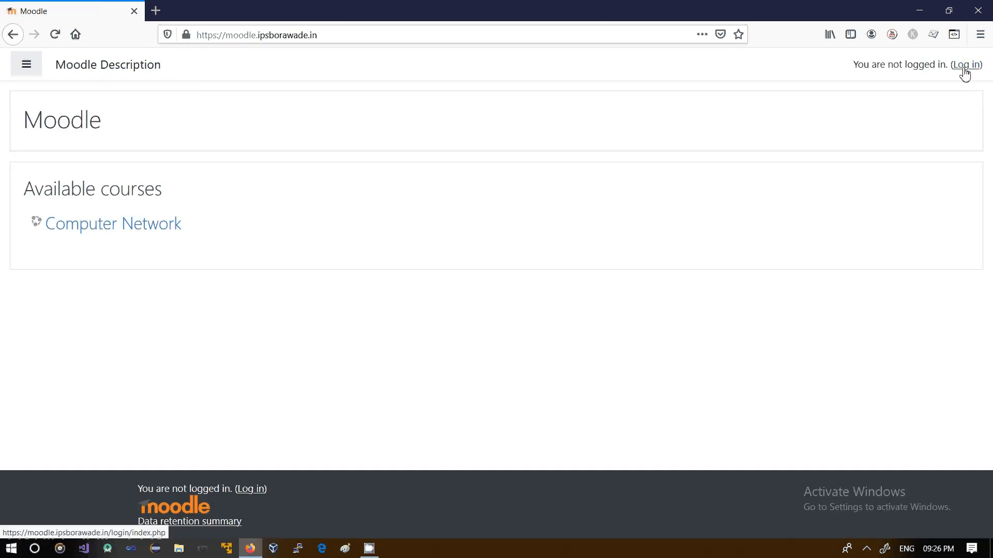
Open the login page and start creating a new account through the sign-up form
click(965, 66)
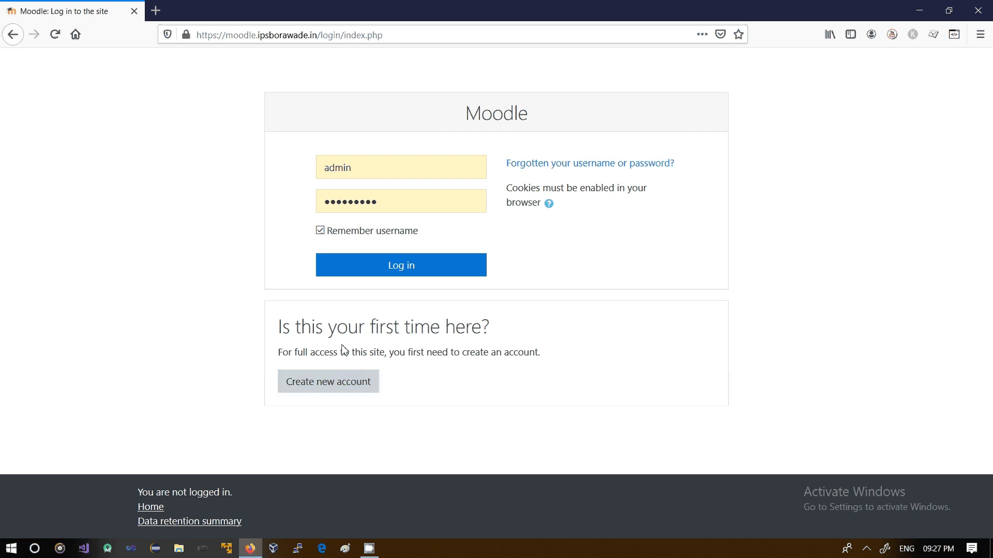
click(320, 392)
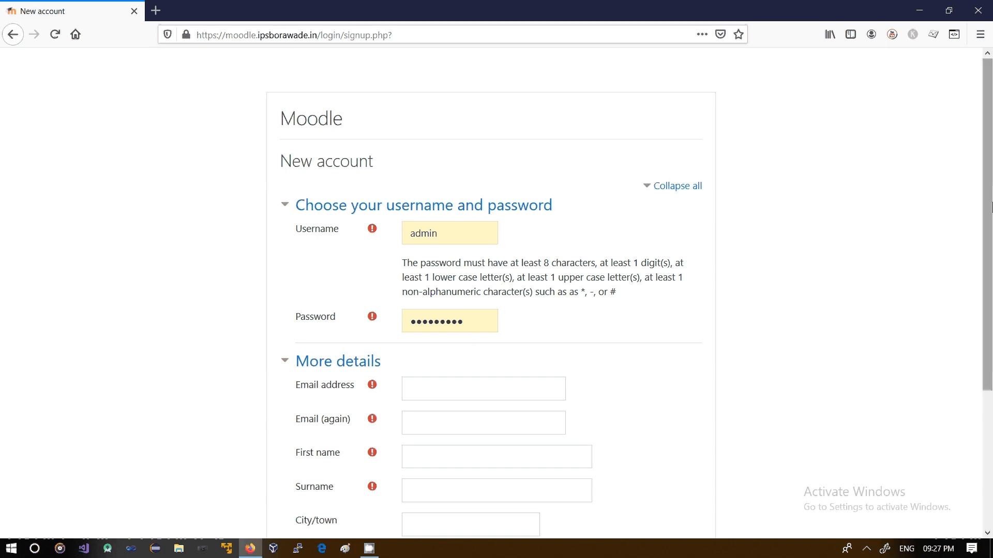
scroll(980, 209, down, 3)
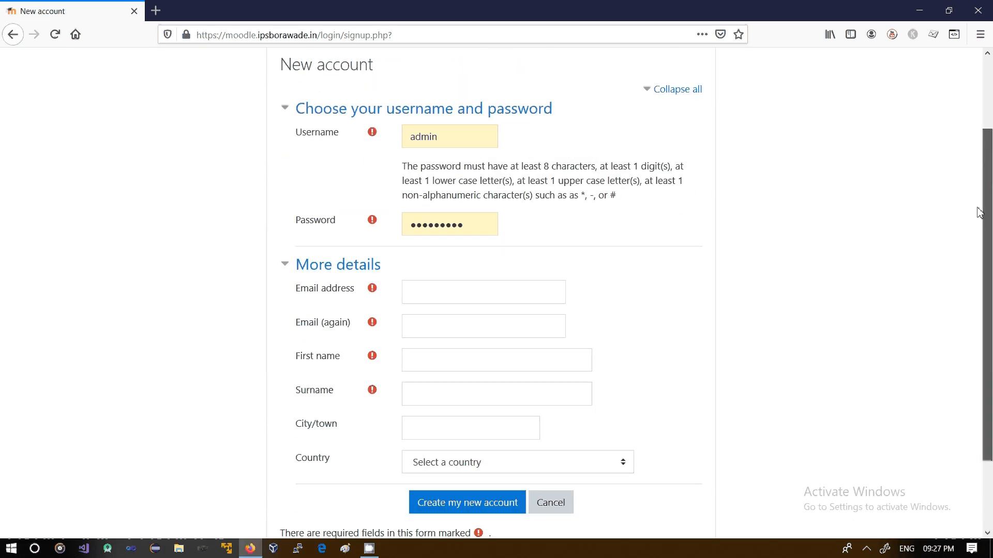
Set the new account's username to sample
scroll(978, 210, up, 1)
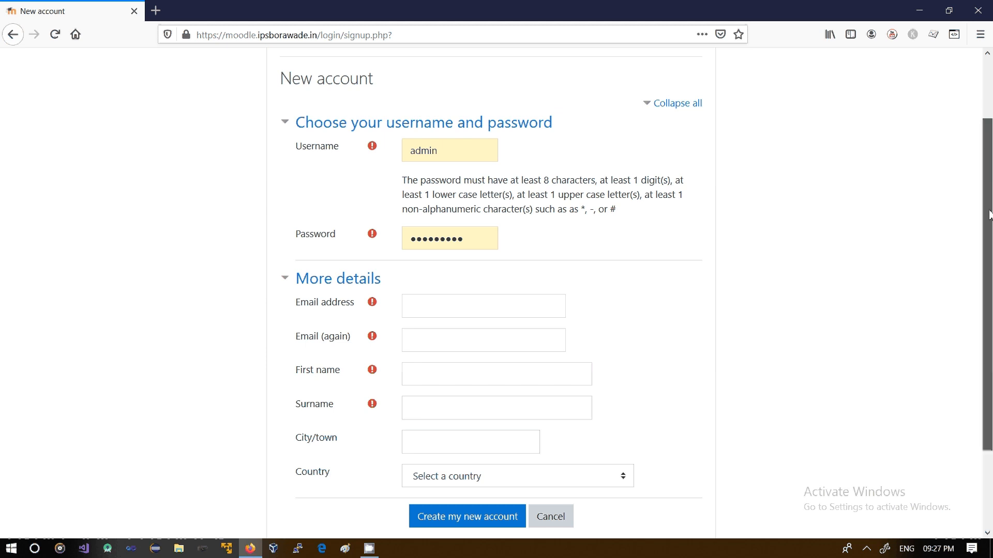
drag(990, 213, 990, 276)
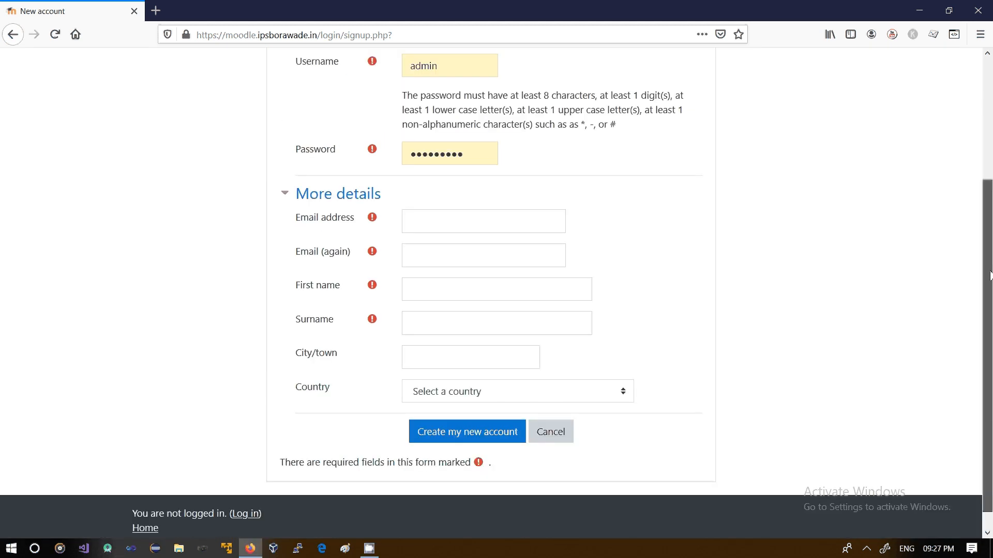
scroll(990, 276, up, 3)
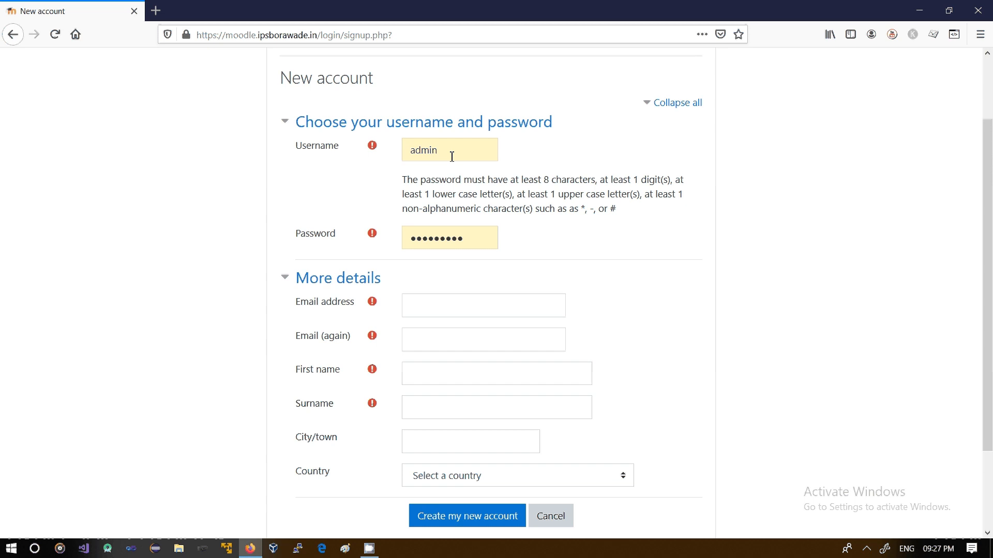
double_click(452, 156)
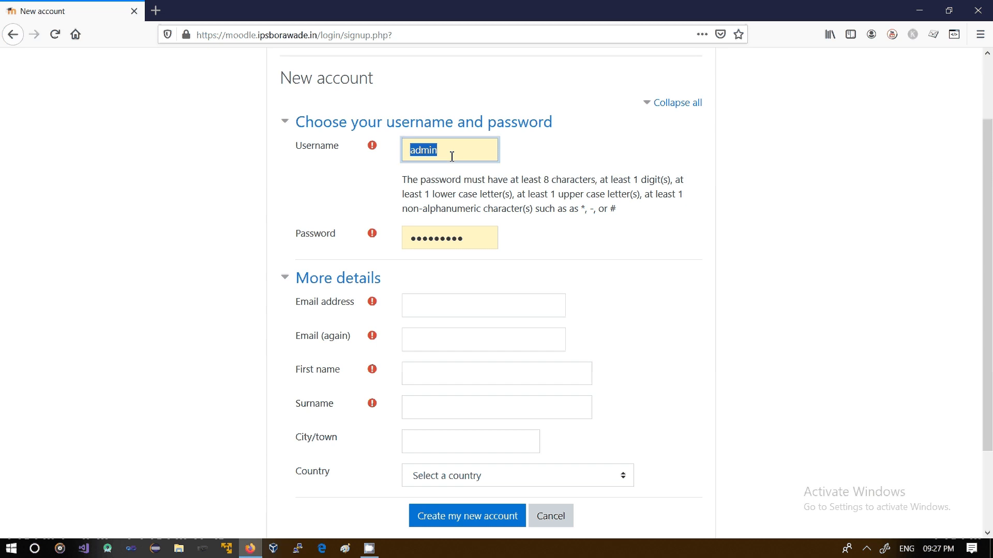
text(sample)
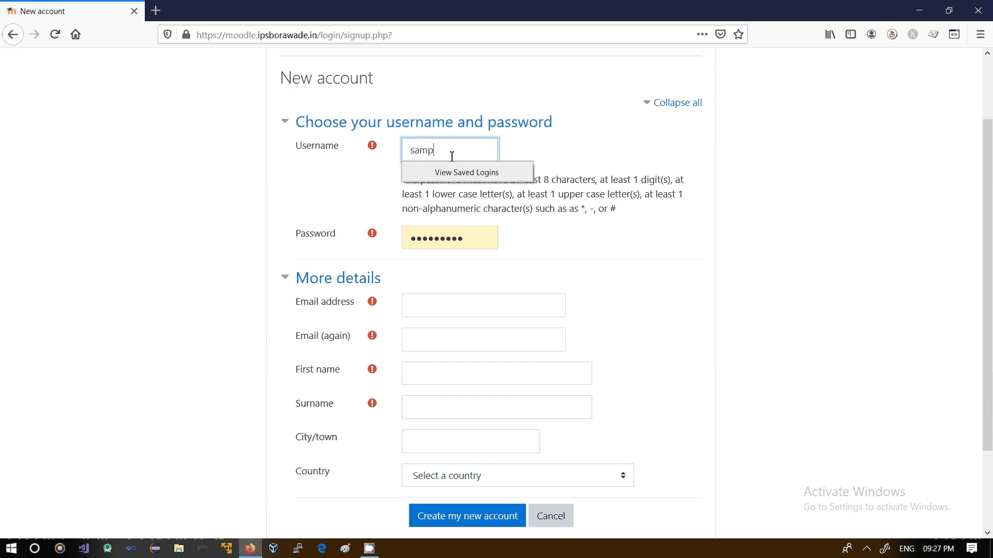
Enter the account password in the sign-up form
double_click(483, 235)
text(•••••)
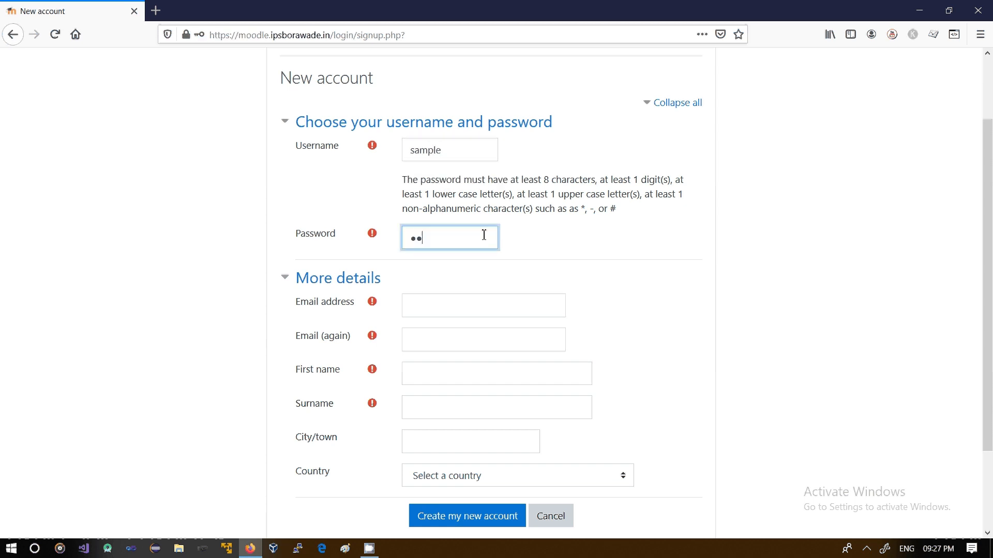
key(BackSpace)
key(BackSpace)
key(BackSpace)
key(BackSpace)
key(BackSpace)
text(••••••)
Enter the contact's e-mail address in both the Email address and Email (again) fields
click(451, 296)
click(449, 307)
text(t)
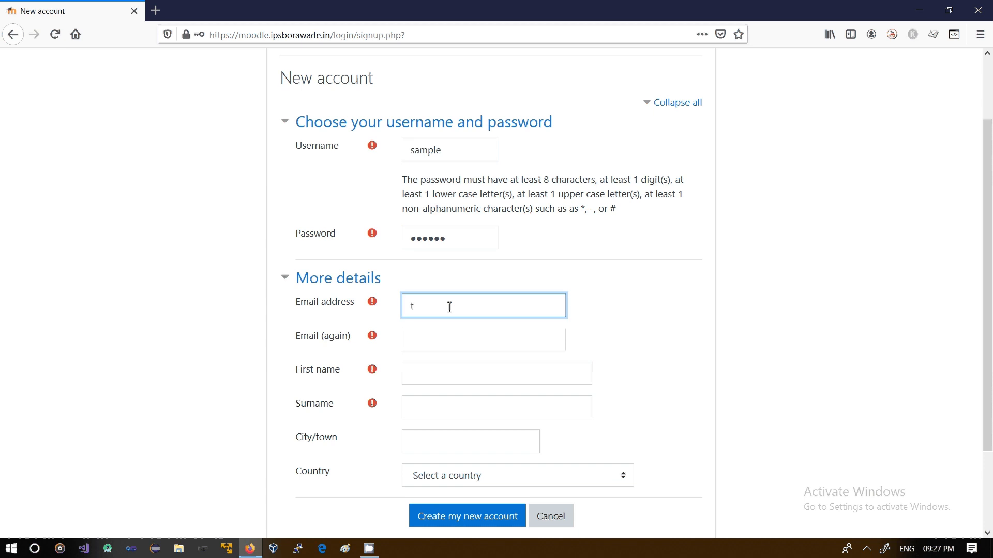
text(est@gmail.com)
click(465, 339)
text(test@)
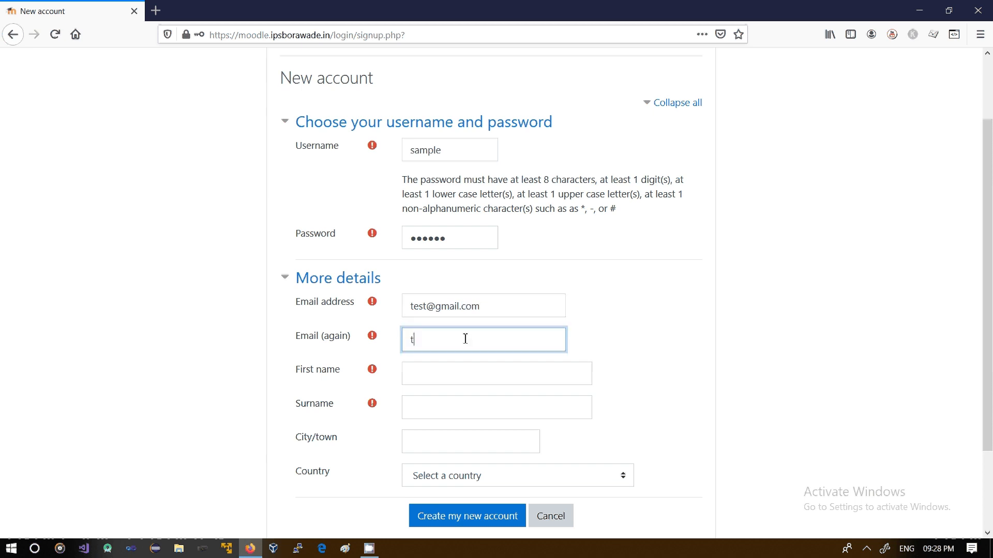
text(gmail.com)
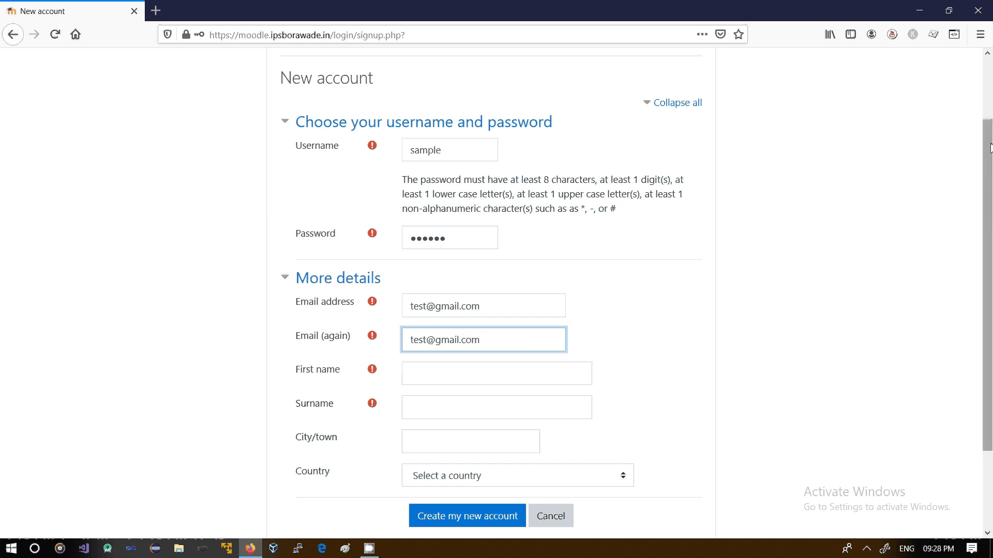
Set the first name to stud1 and the surname to stud
scroll(618, 228, down, 3)
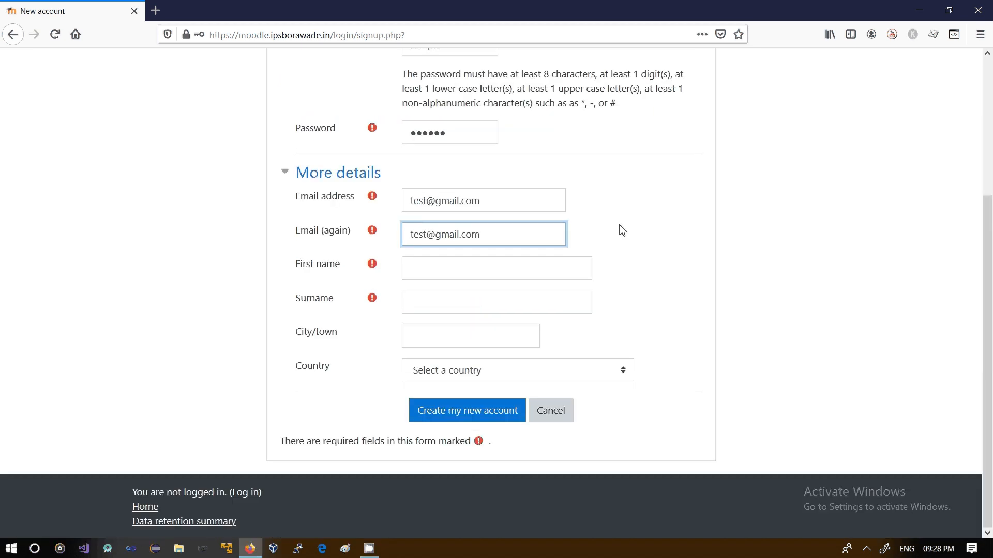
click(458, 271)
text(stude)
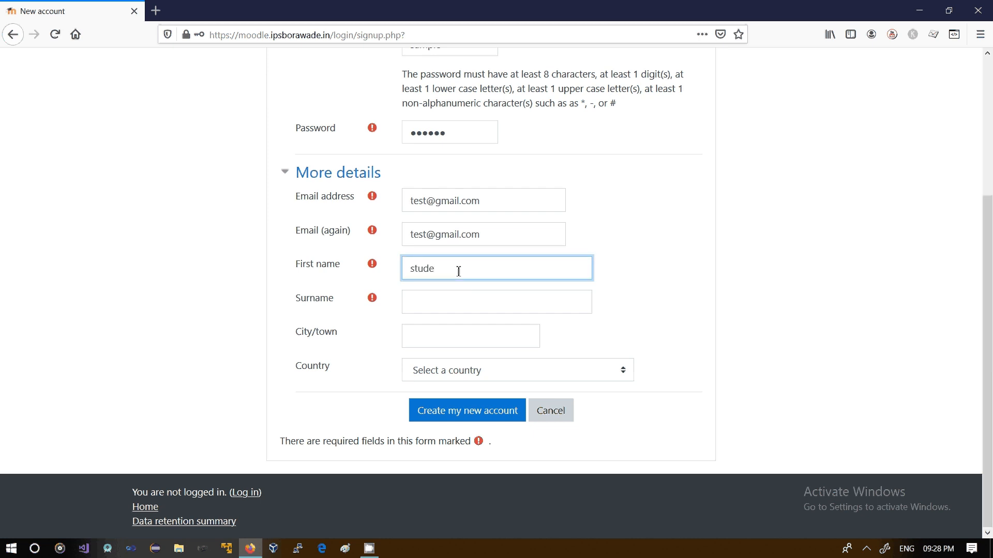
key(BackSpace)
text(1)
click(431, 301)
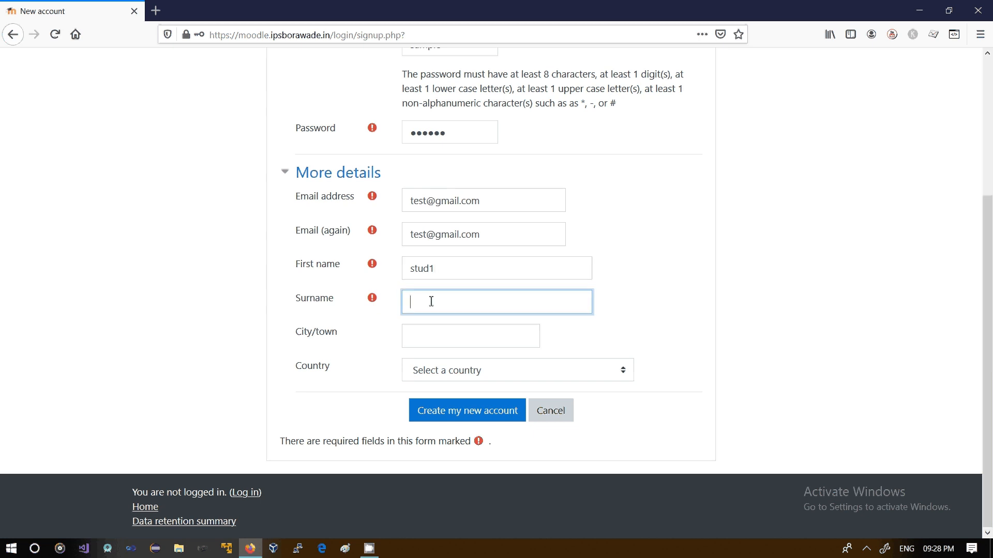
text(stud)
Try to create the account and decline saving the login in the browser
mouse_move(372, 305)
scroll(987, 335, up, 4)
scroll(695, 433, down, 4)
click(458, 416)
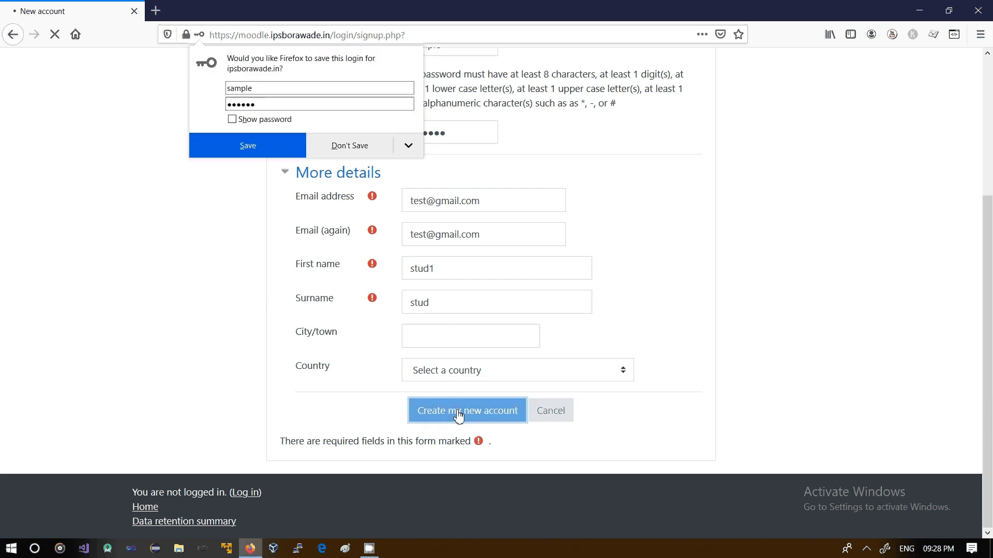
click(339, 145)
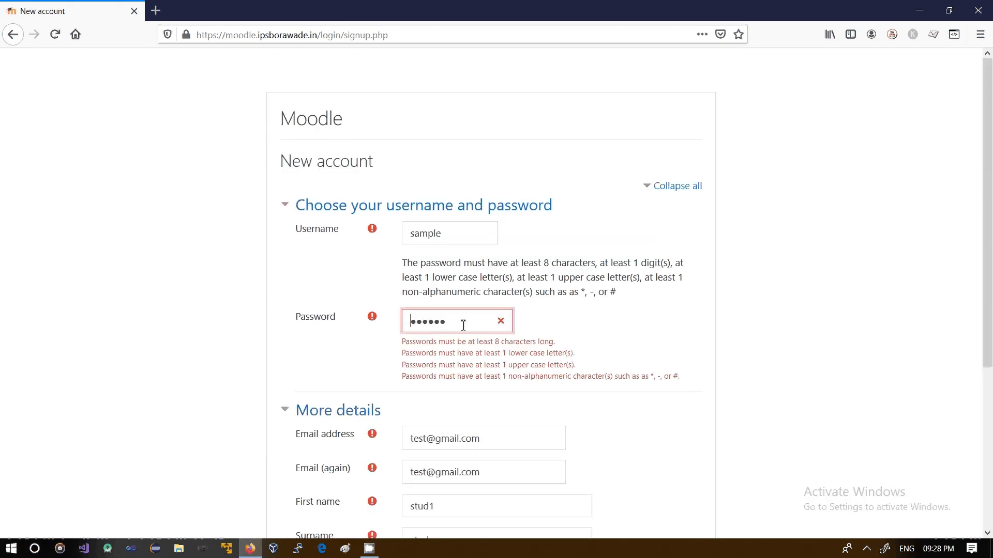
Re-enter an account password meeting the password rules, create the account, and decline saving the login
drag(460, 324, 408, 325)
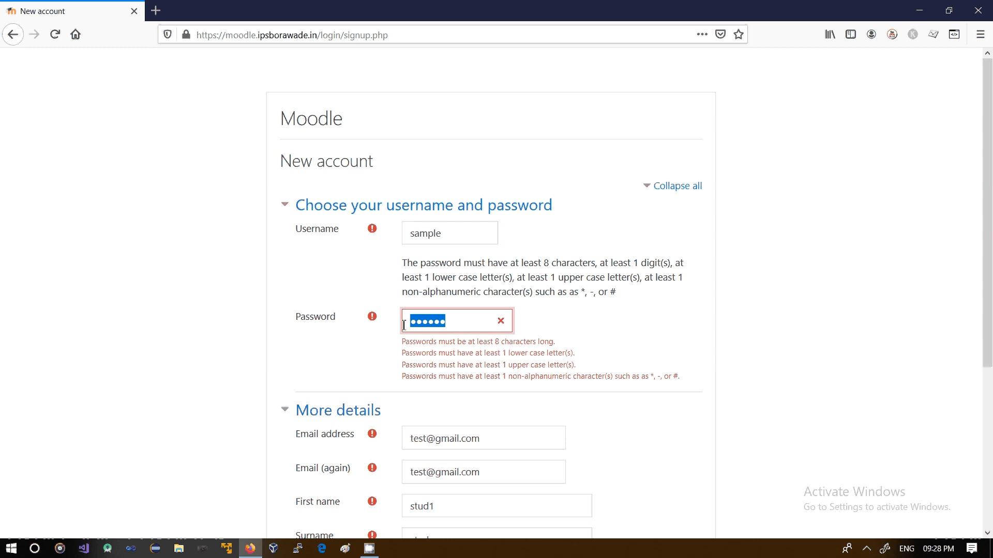
text(S•••••••)
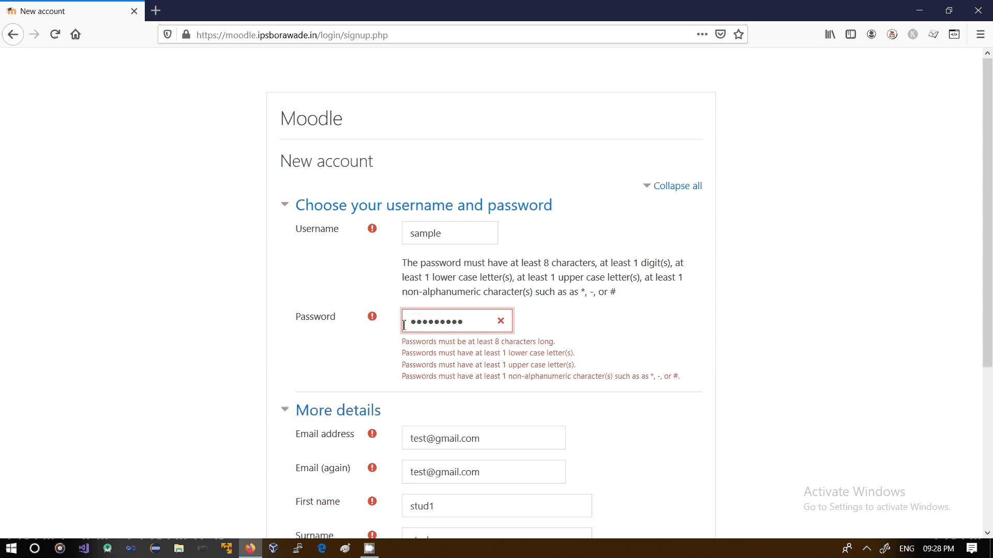
drag(977, 195, 988, 478)
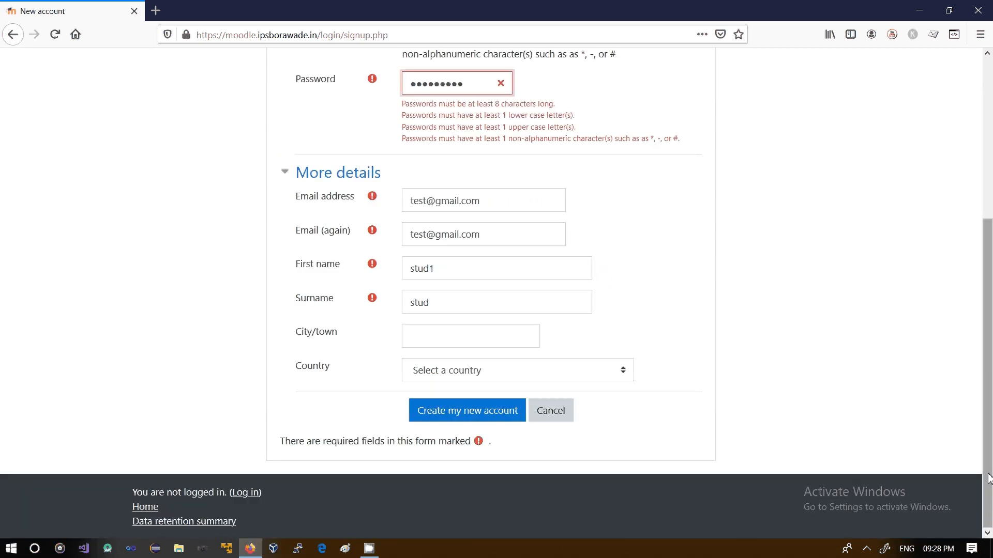
click(481, 412)
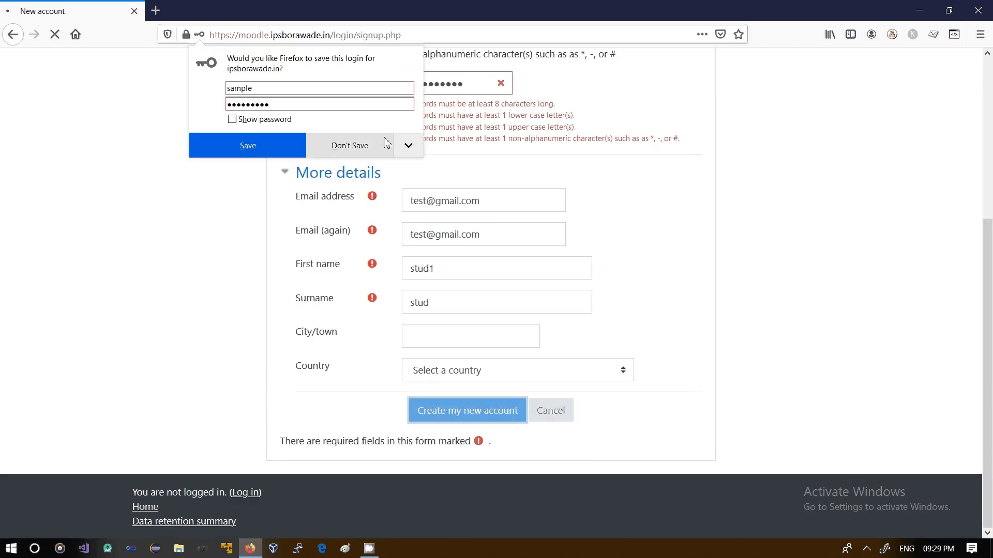
click(361, 147)
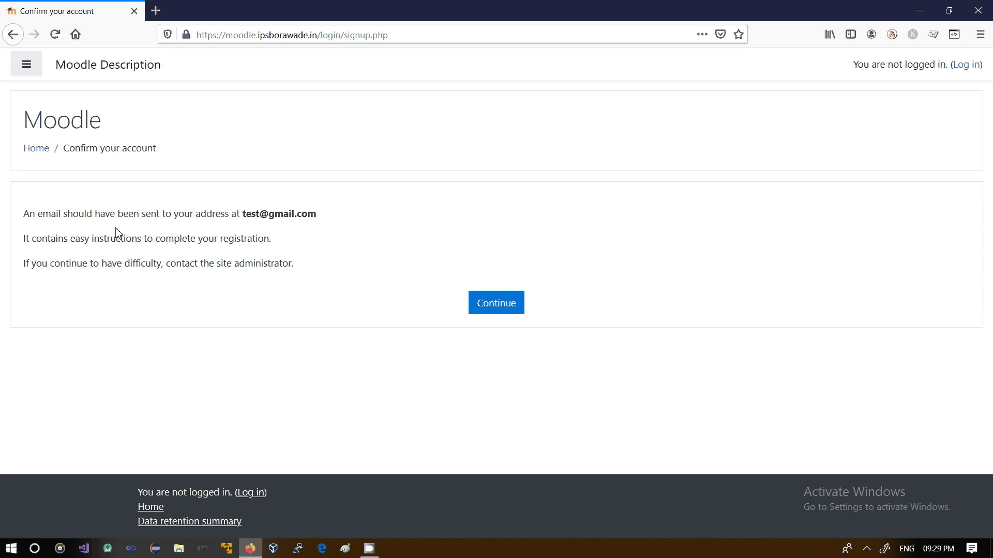
Read the account confirmation message and continue to the site home page
drag(166, 214, 271, 214)
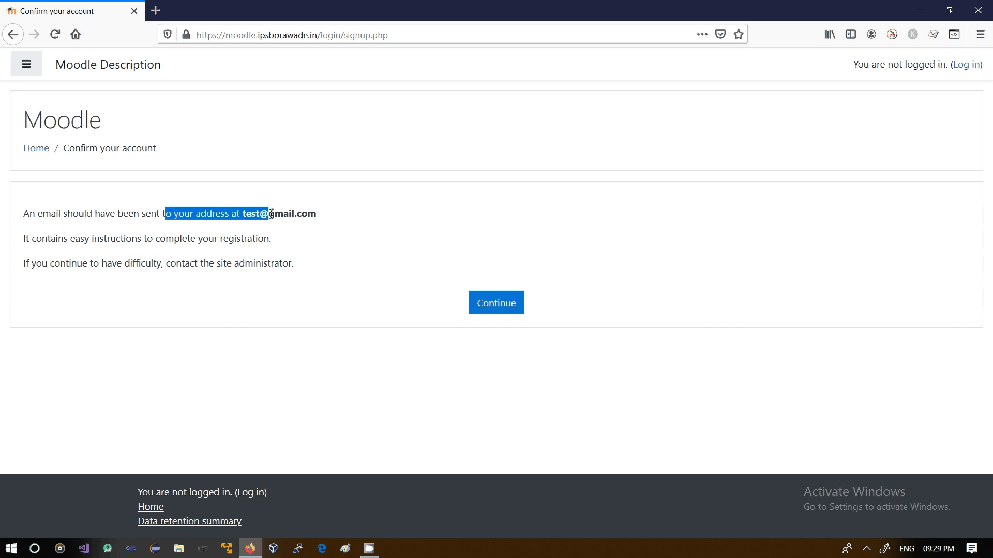
click(168, 231)
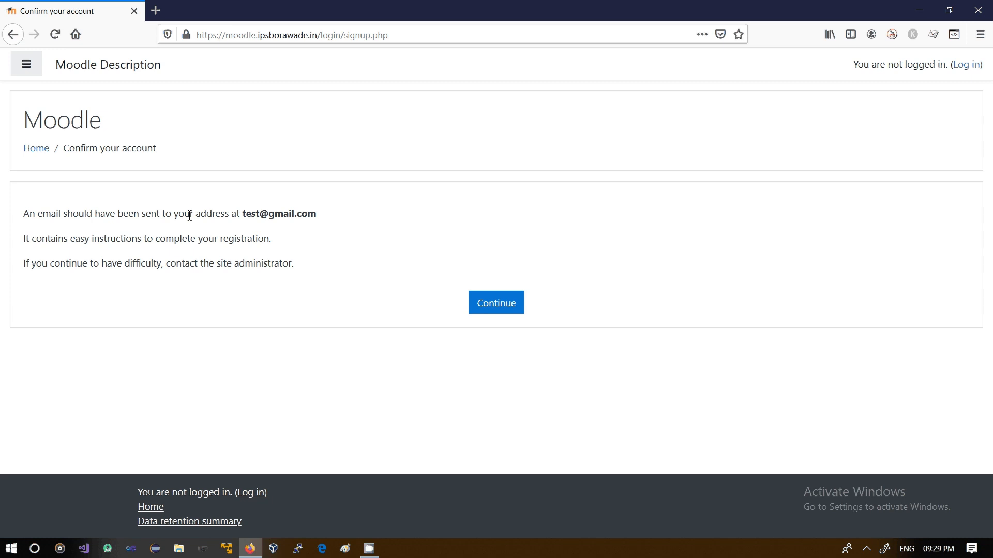
drag(242, 214, 333, 222)
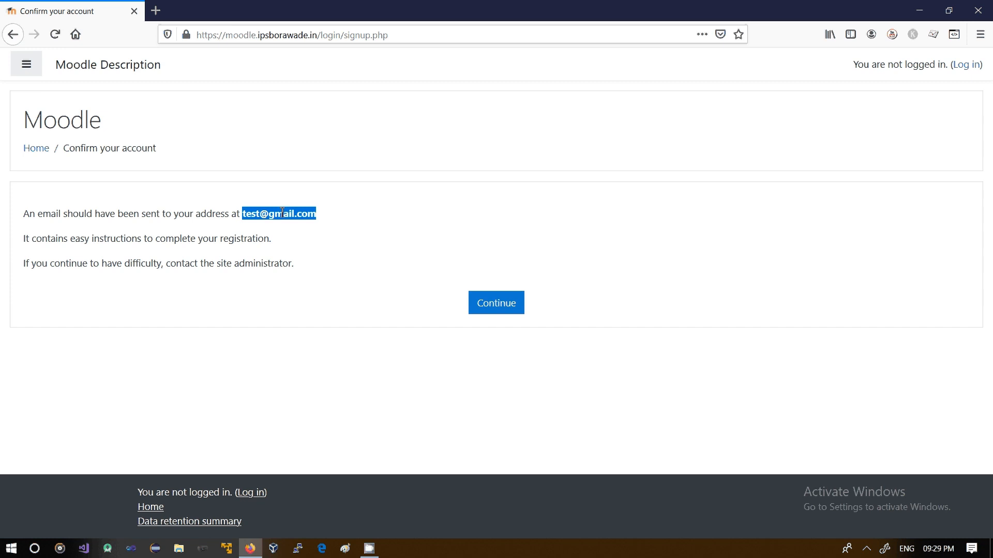
click(500, 306)
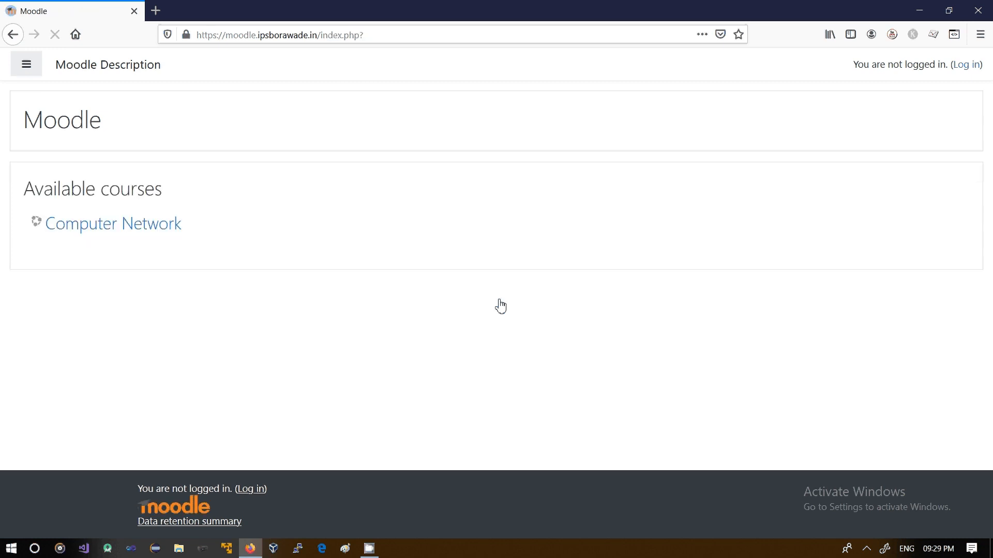
Log in with the saved administrator account and log out again
click(964, 68)
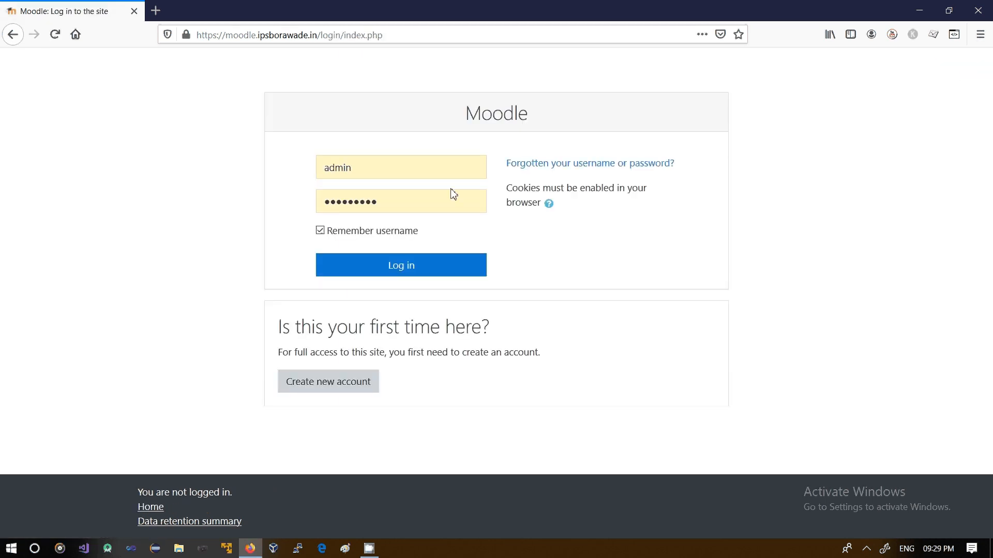
click(441, 273)
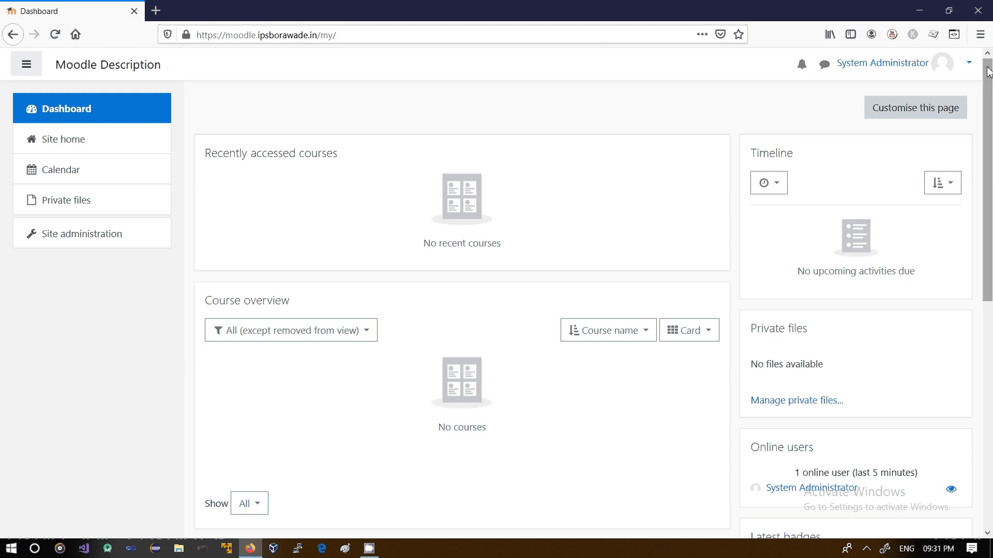
click(971, 71)
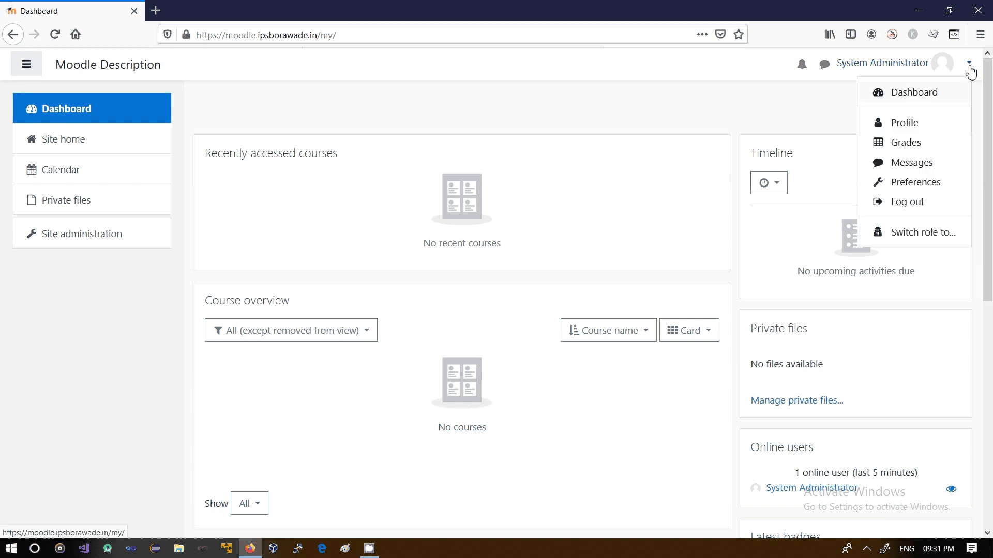
click(900, 209)
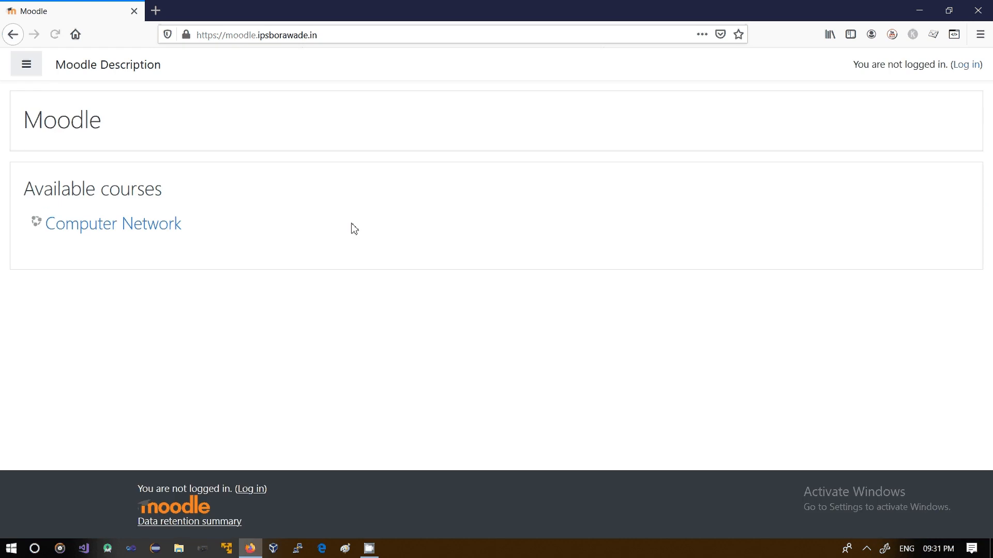
Enter username sample and the new account's password on the login page
click(963, 65)
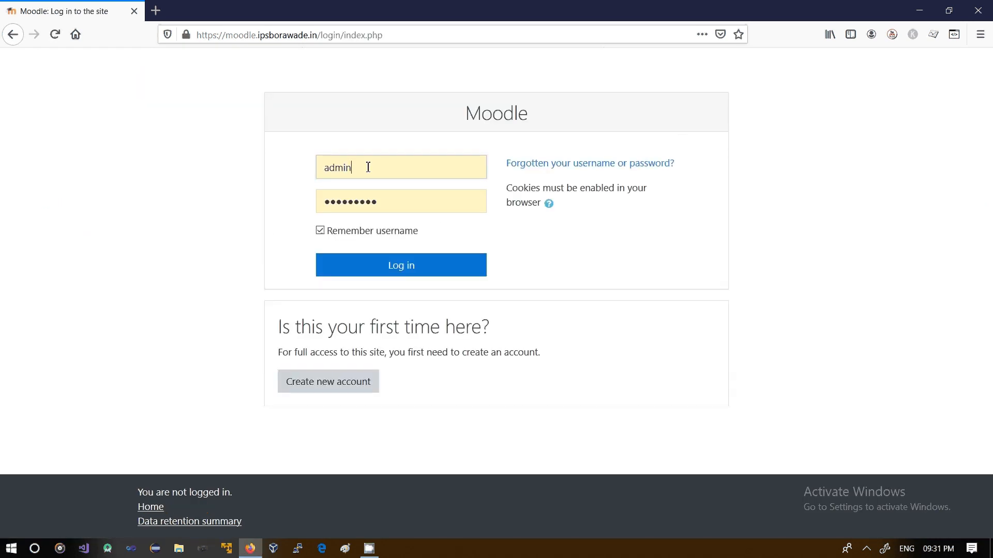
double_click(368, 166)
text(samp)
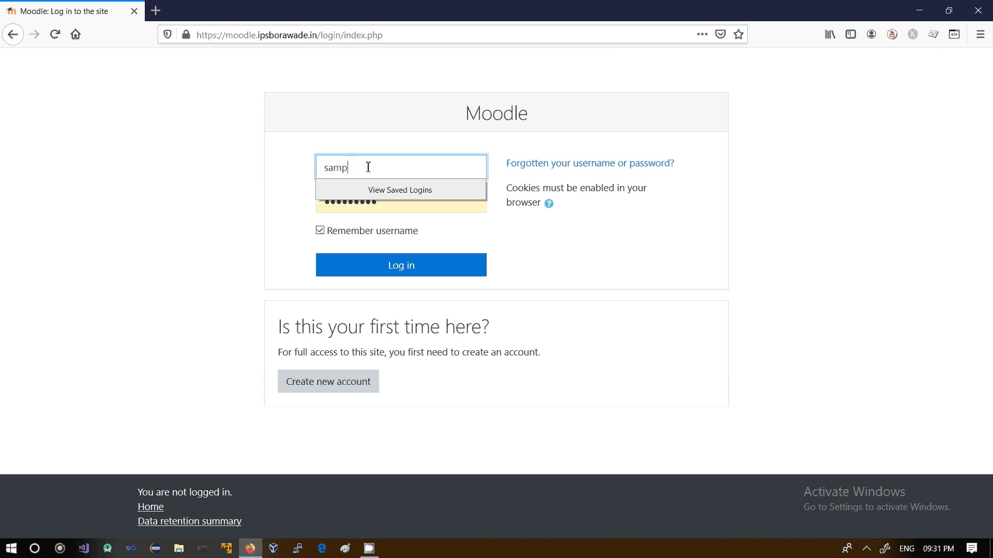
text(le)
click(255, 196)
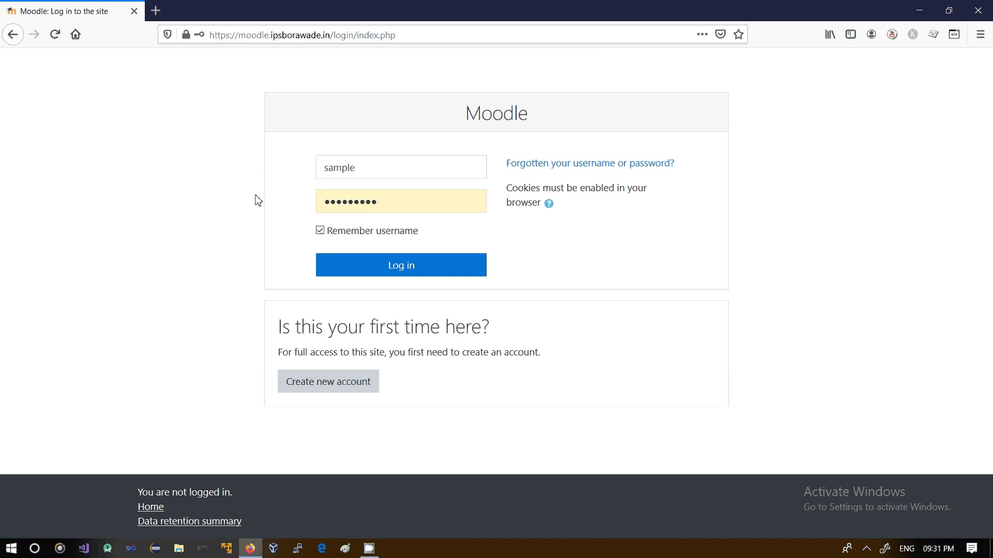
click(393, 201)
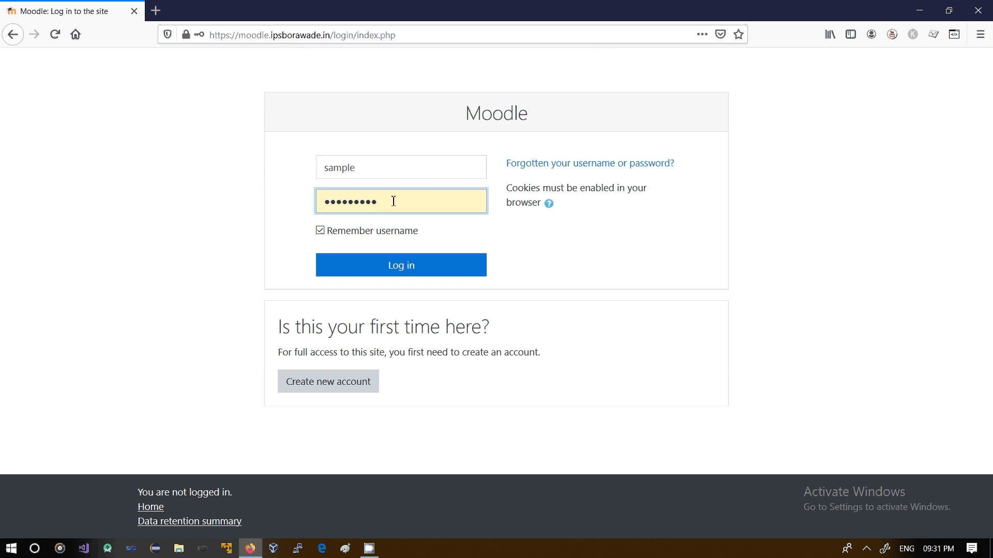
key(ctrl+a)
text(123)
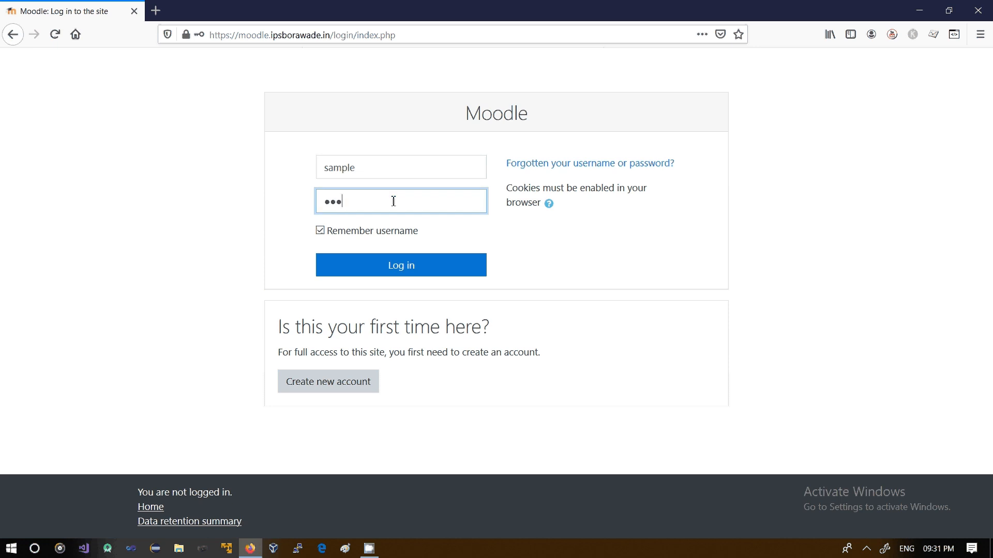
text(456789)
Clear Remember username, log in, and decline saving the login in the browser
click(321, 231)
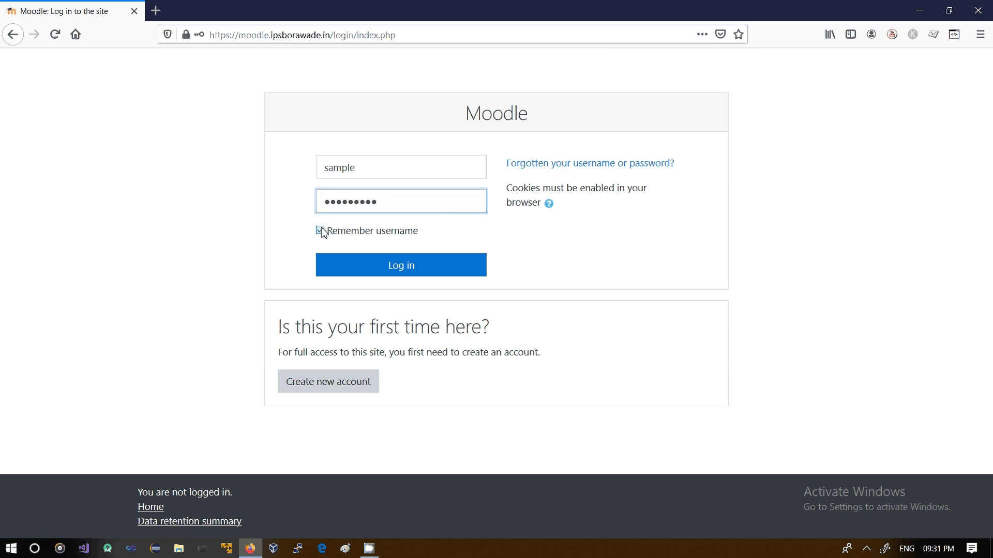
click(418, 268)
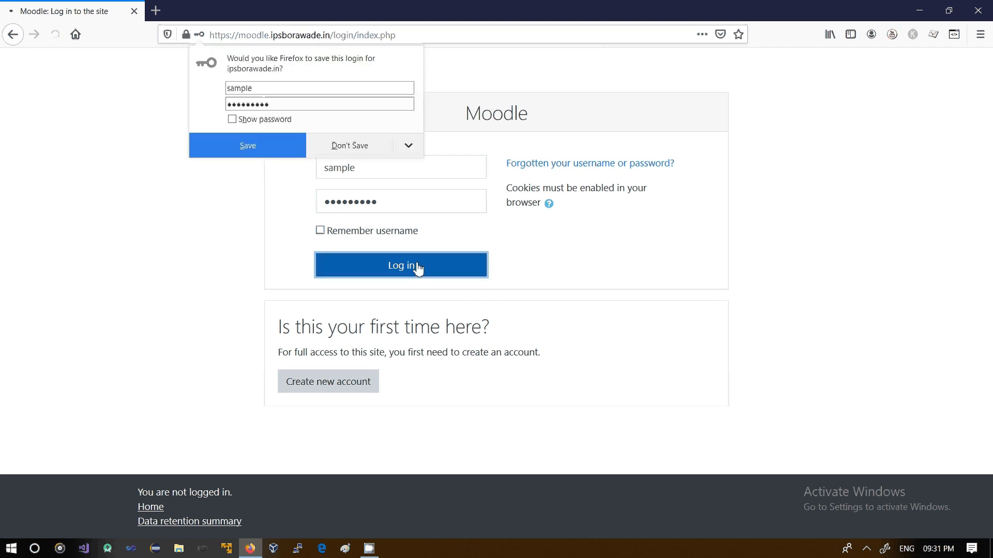
click(355, 150)
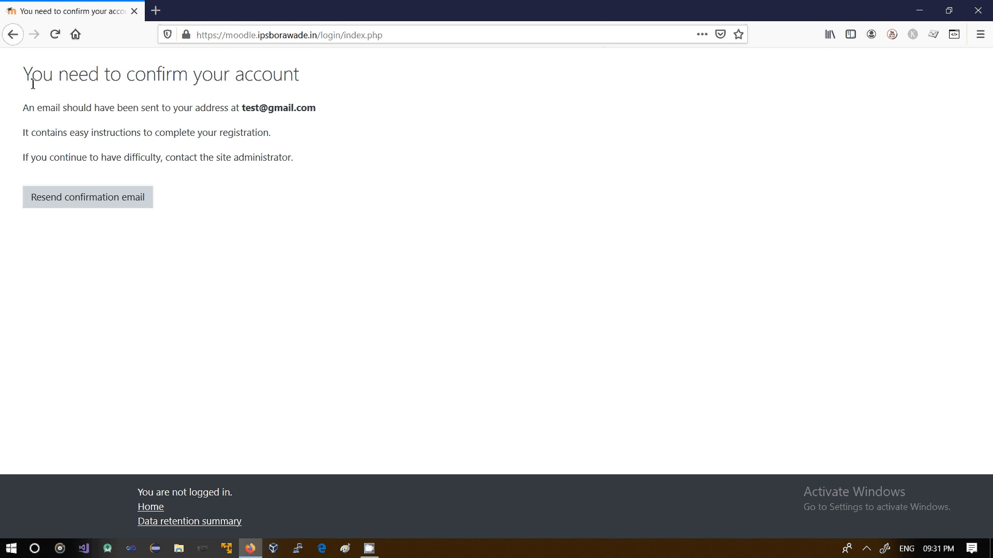
Review the account confirmation notice and go back to the login page
drag(32, 80, 293, 91)
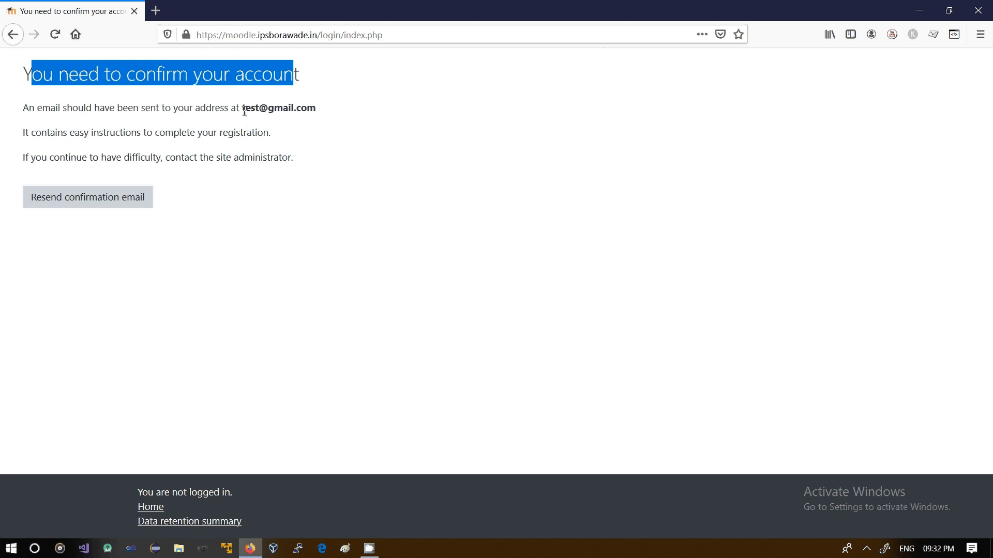
drag(242, 110, 315, 109)
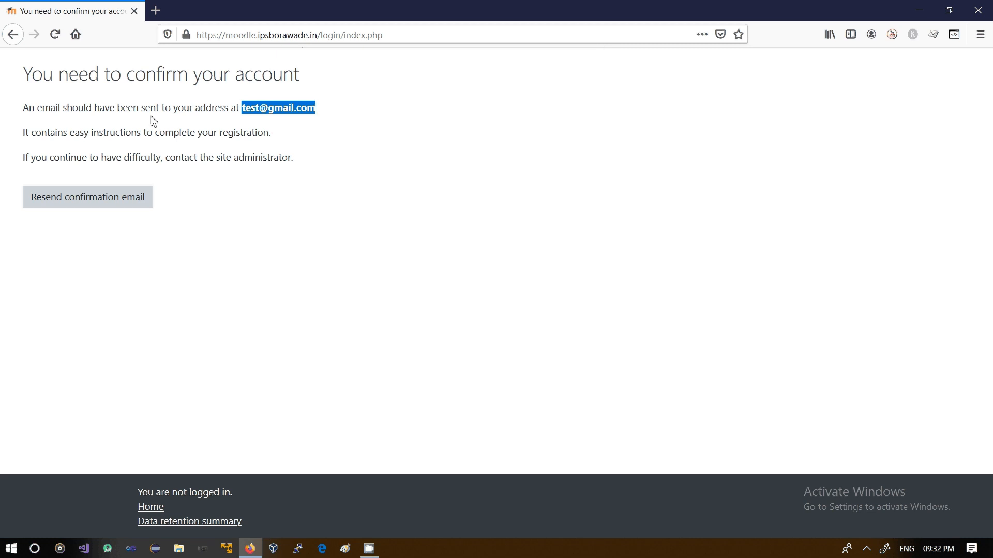
click(12, 43)
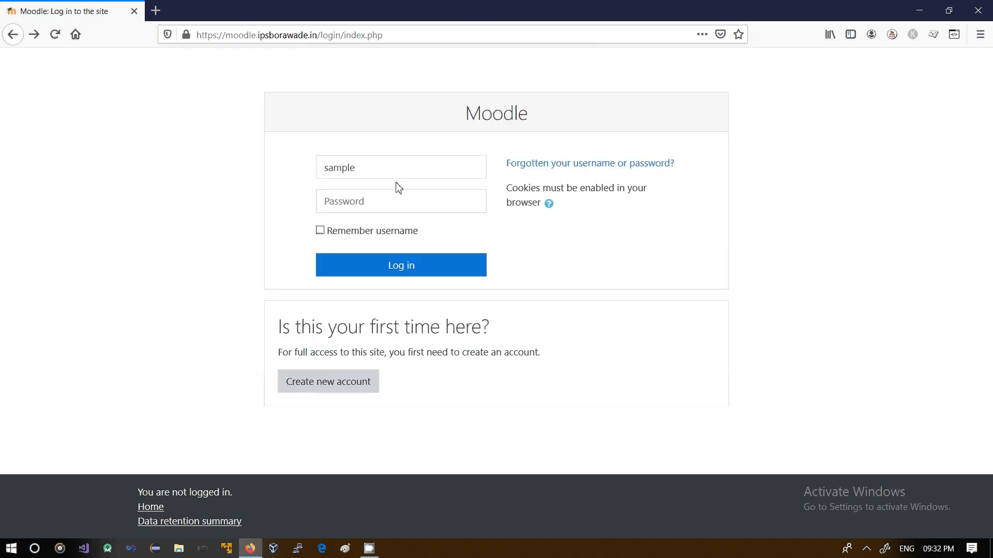
Log in as admin using the browser's saved administrator login
double_click(389, 177)
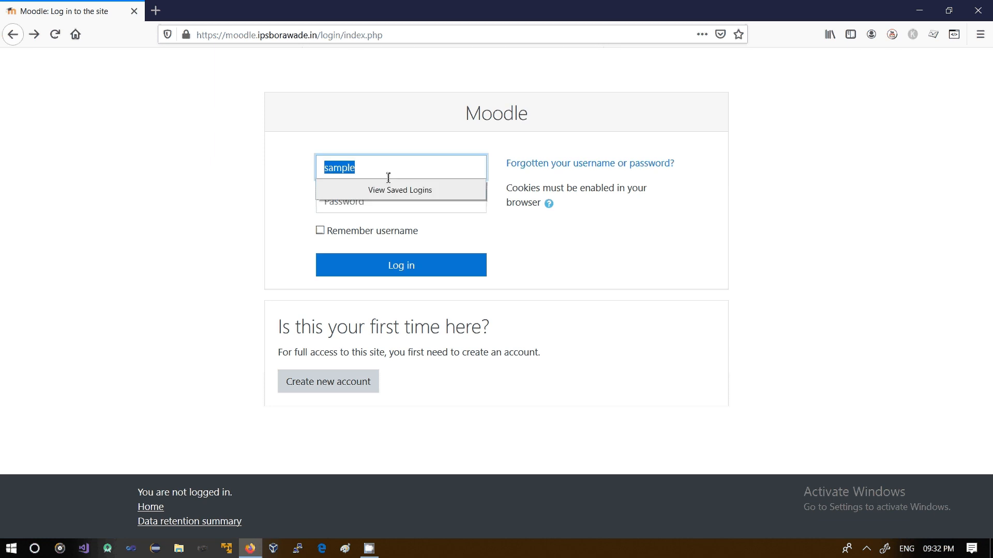
text(ad)
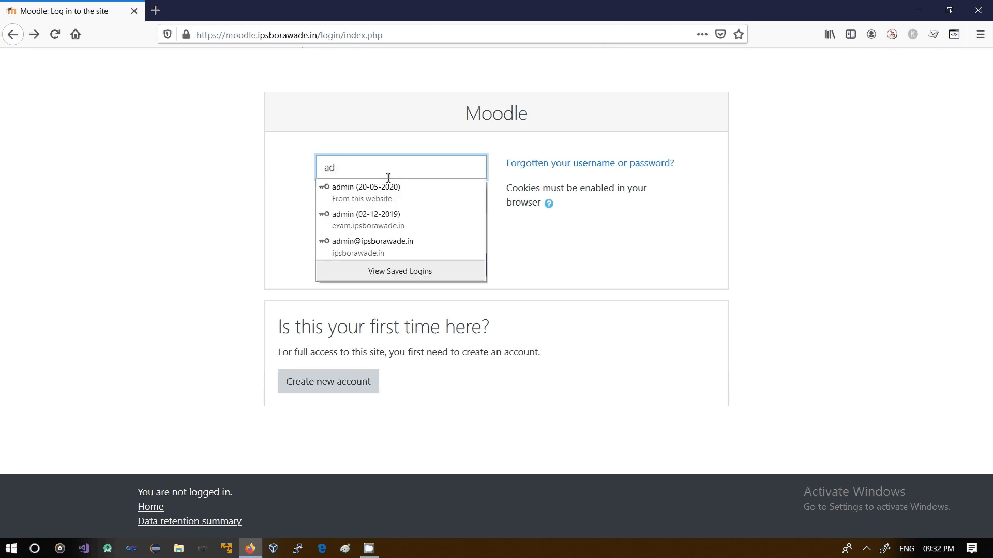
click(382, 189)
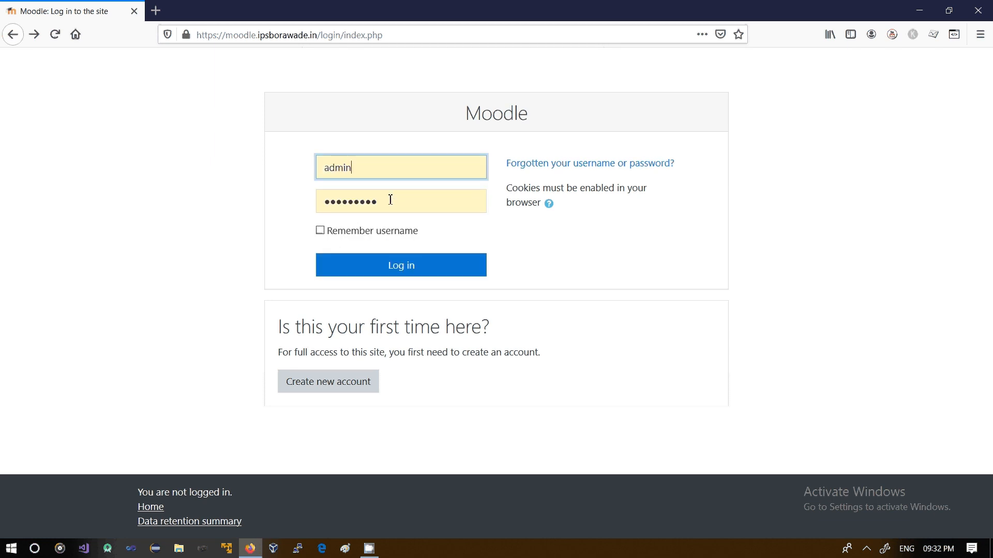
click(415, 266)
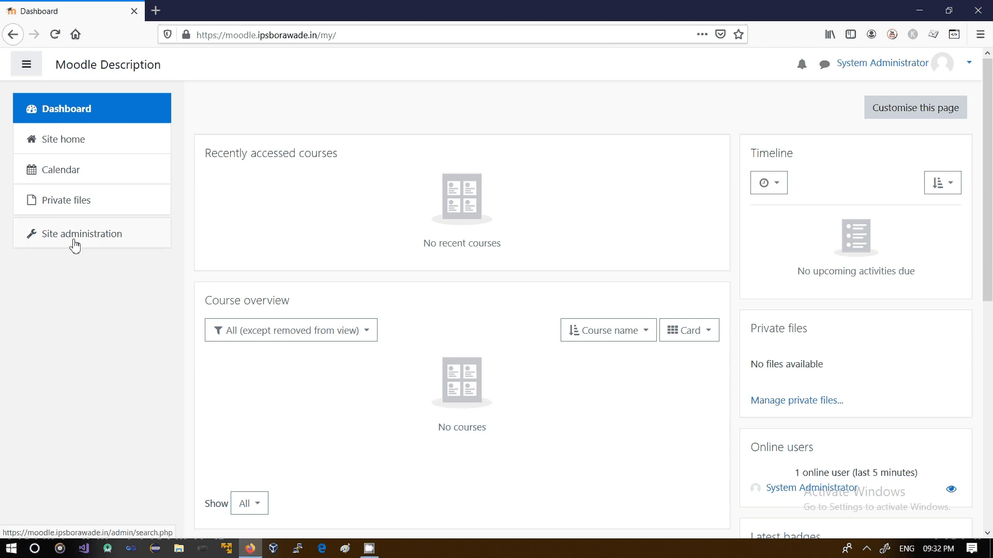
Browse the site's user list and confirm the pending stud1 stud account
click(75, 245)
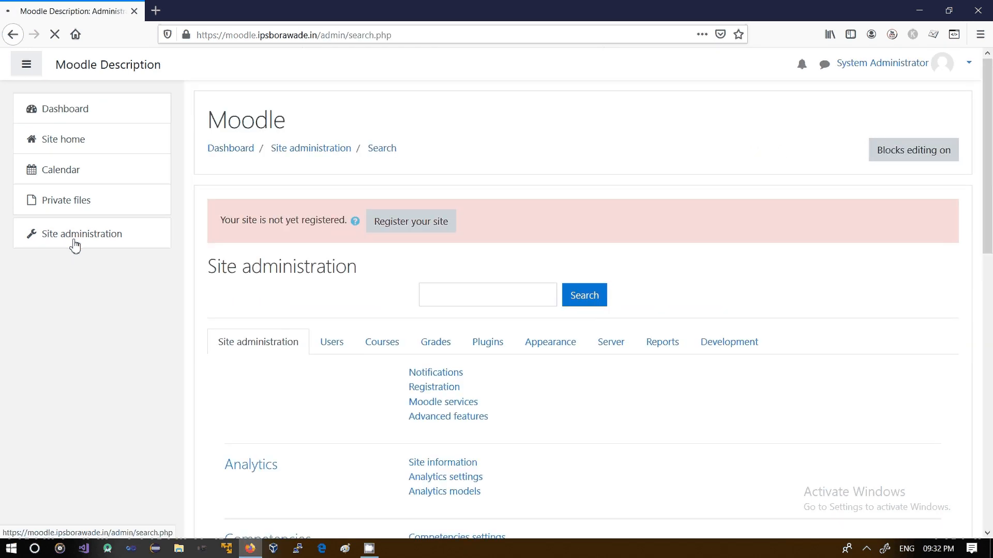
click(330, 352)
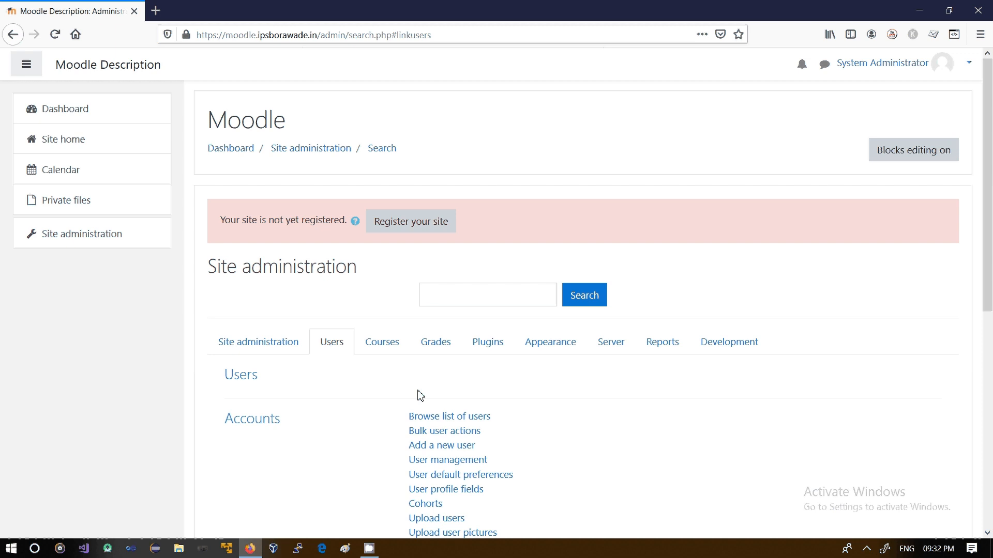
click(455, 417)
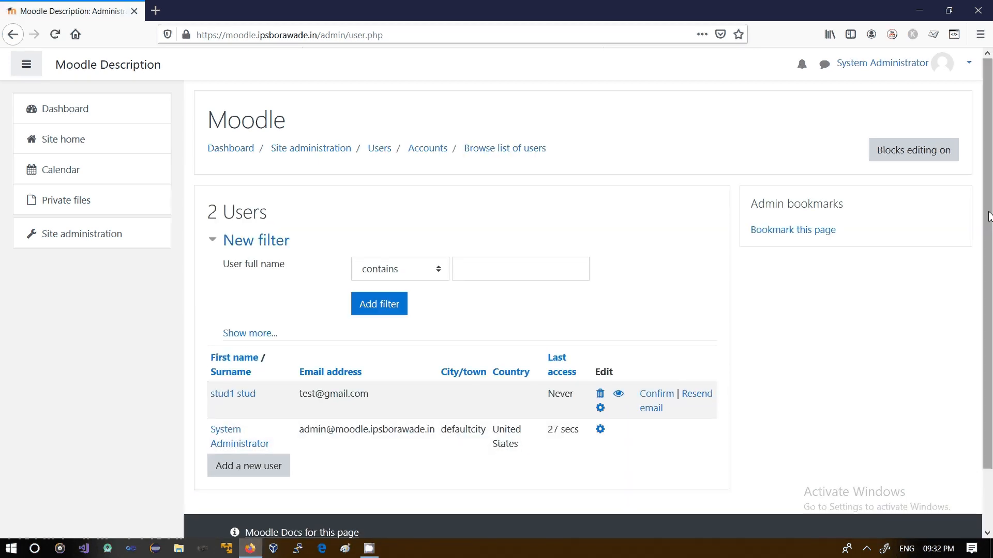
scroll(609, 347, down, 1)
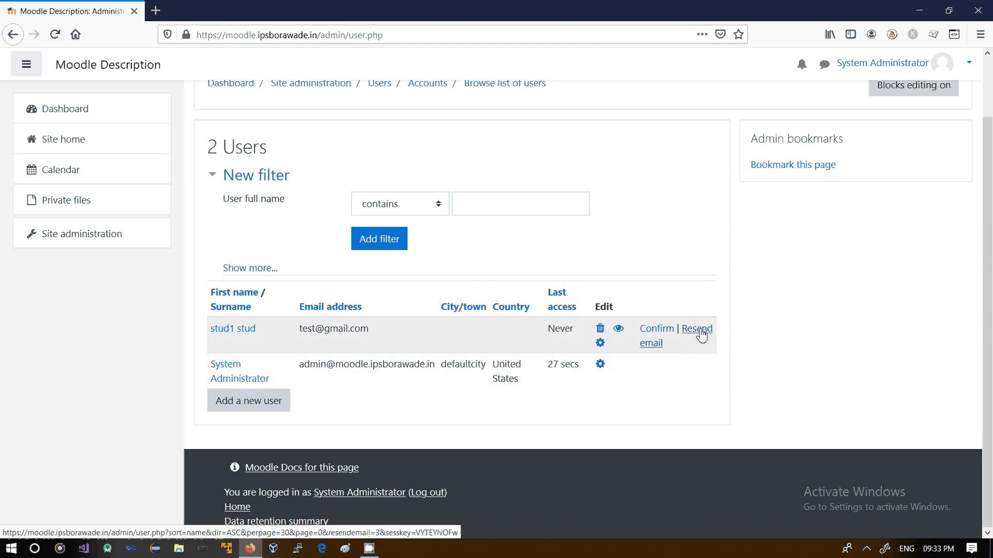
click(655, 336)
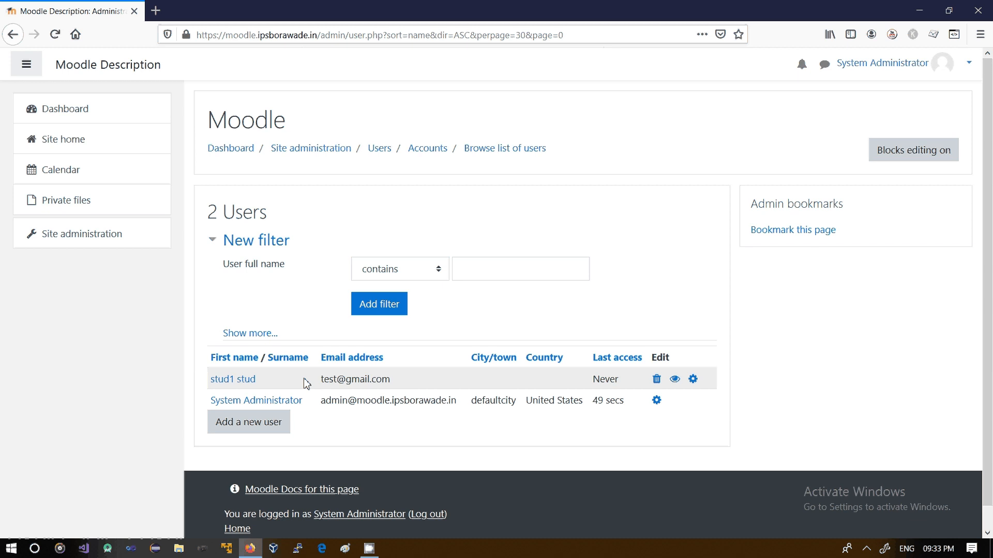
Log out of the administrator account and open the login page
click(968, 66)
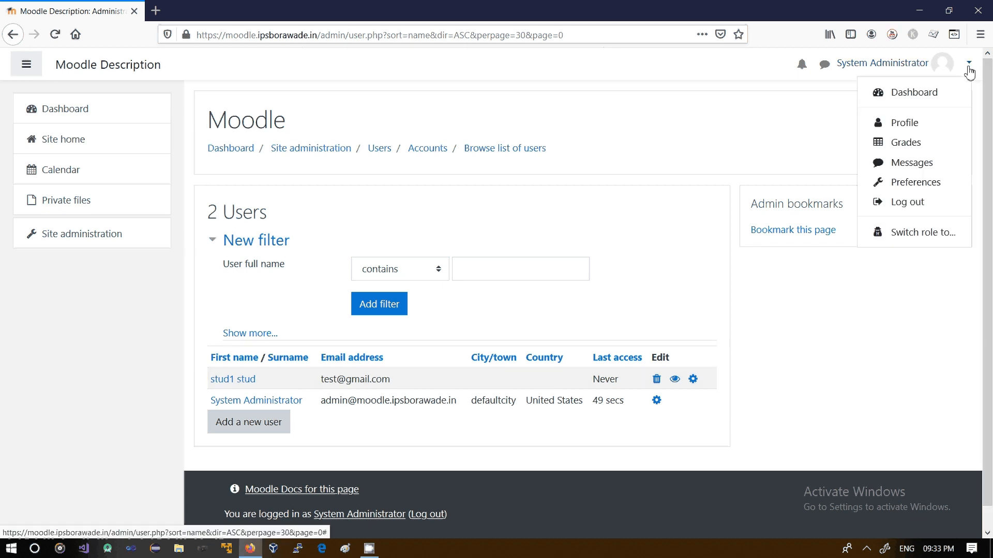
click(918, 204)
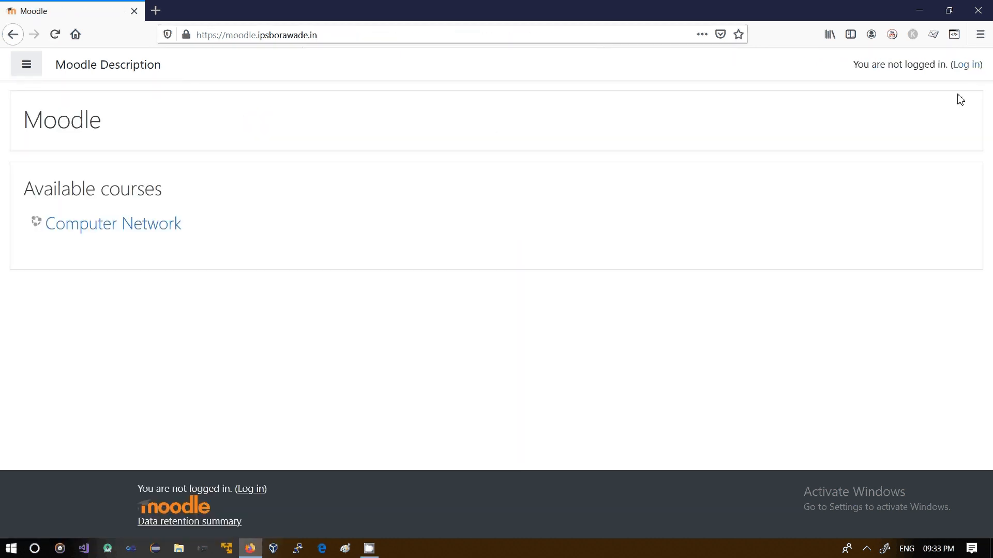
click(957, 67)
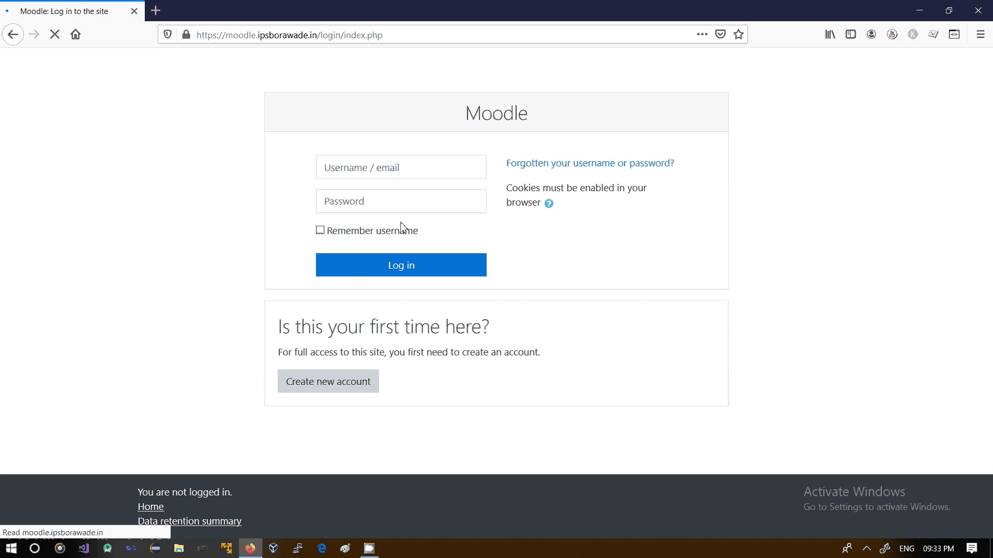
Log in with username sample and the account password, then end the dashboard tour
double_click(361, 165)
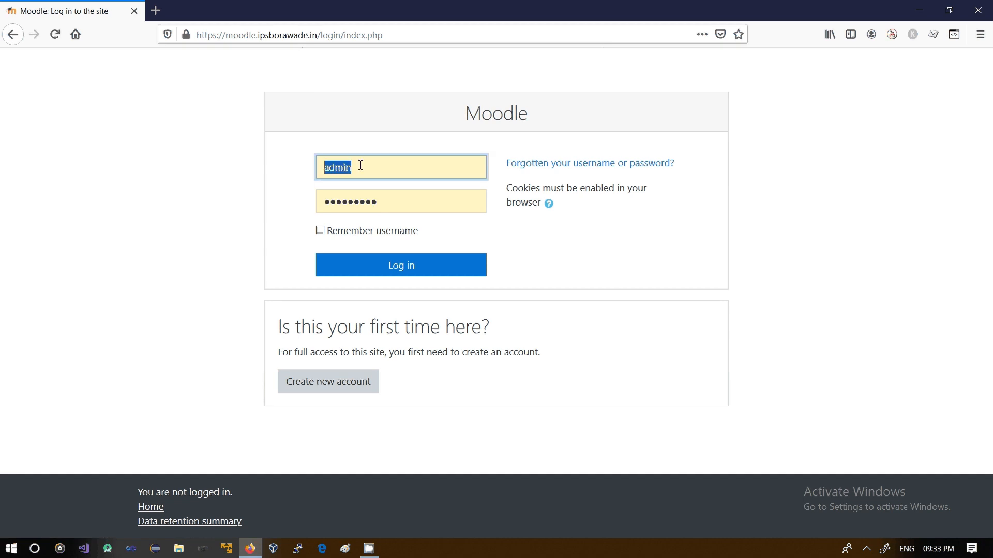
text(sampl)
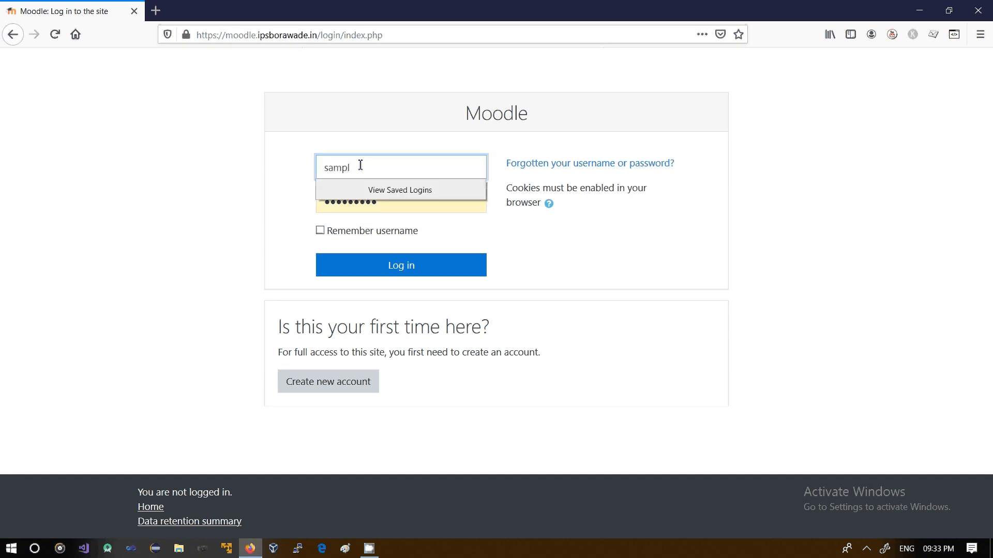
text(e)
double_click(393, 204)
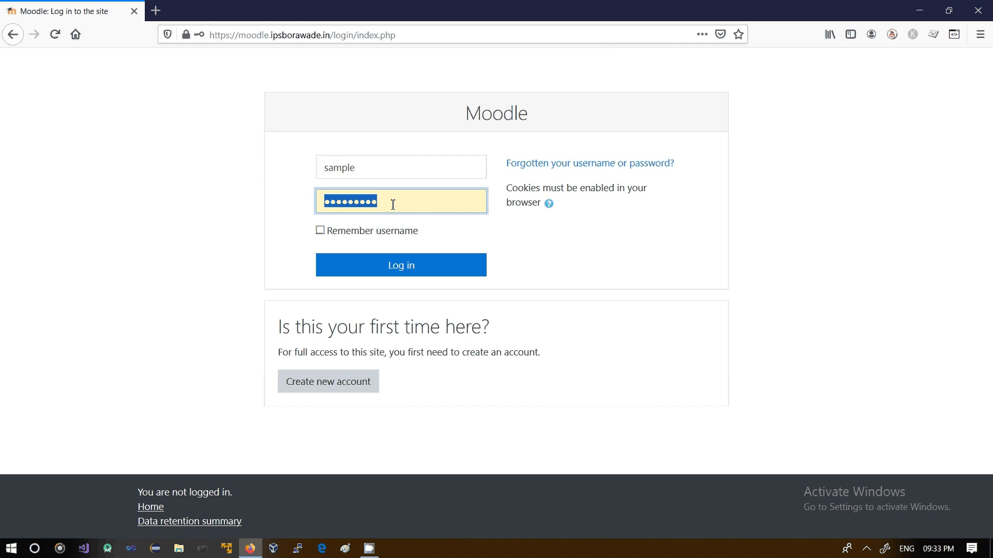
text(*****)
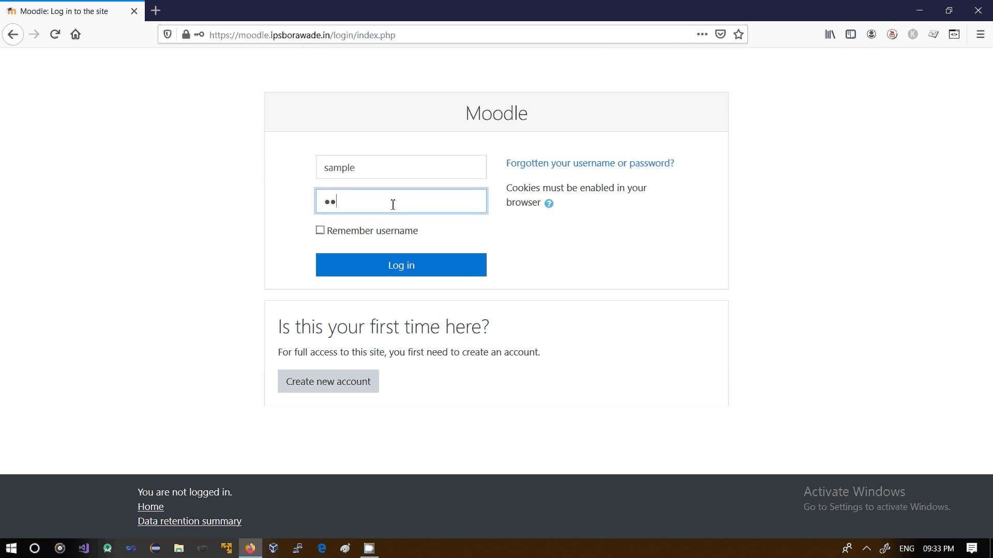
text(****)
click(398, 267)
click(350, 153)
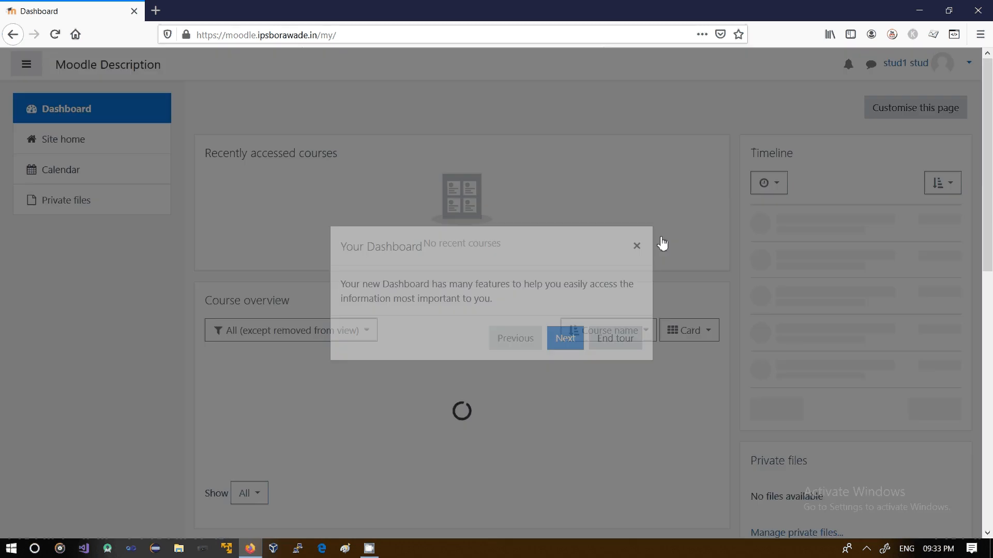
click(623, 341)
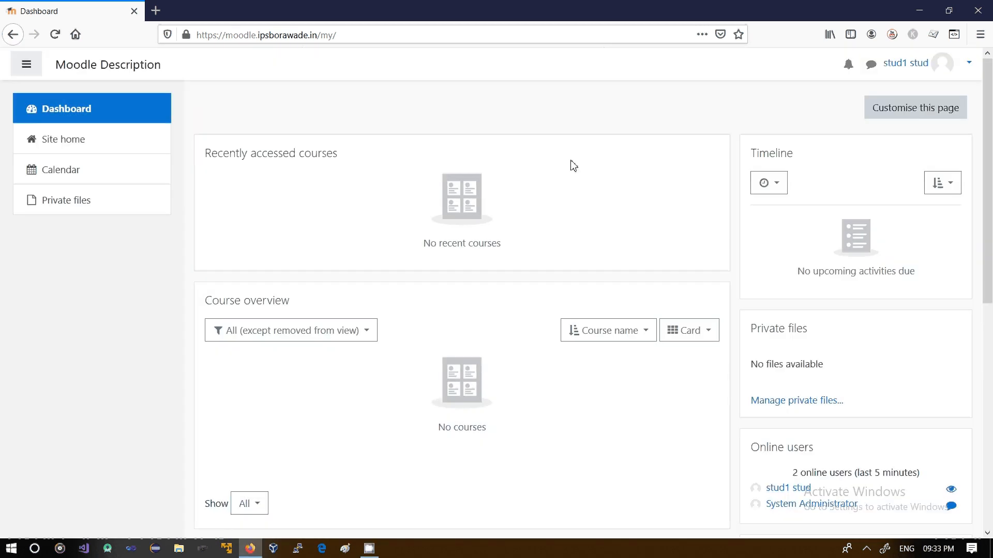
Log out of the sample account and log back in as admin with the saved login
click(941, 65)
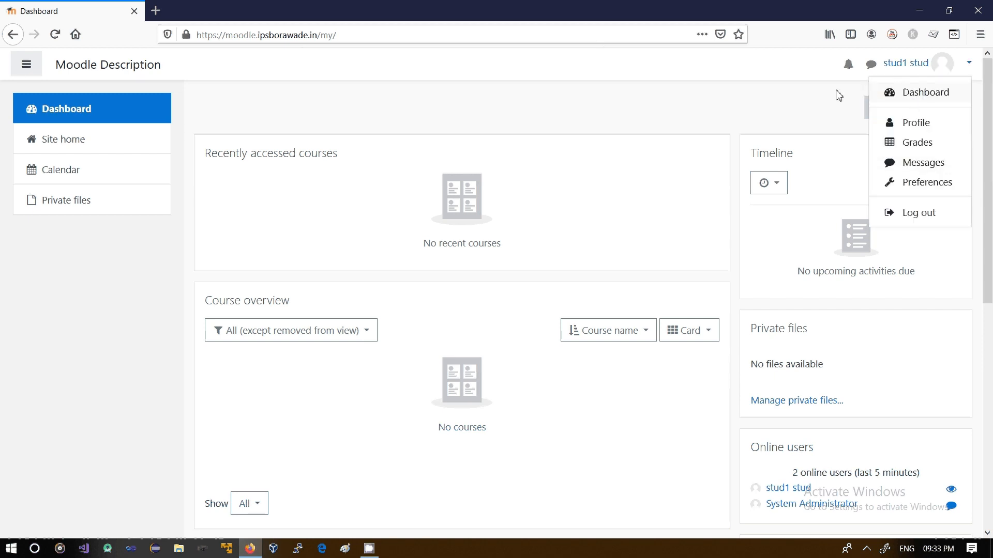
click(258, 104)
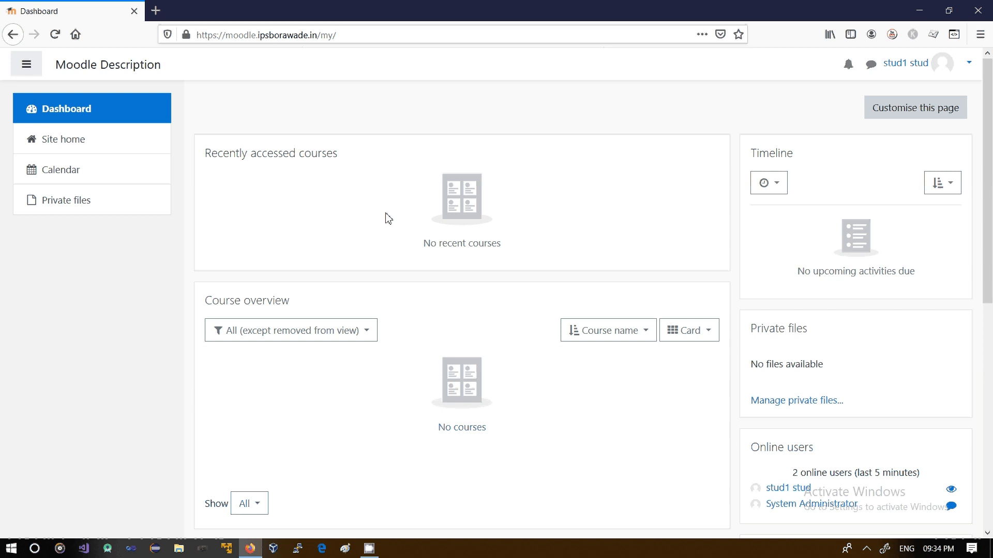
click(965, 73)
click(920, 214)
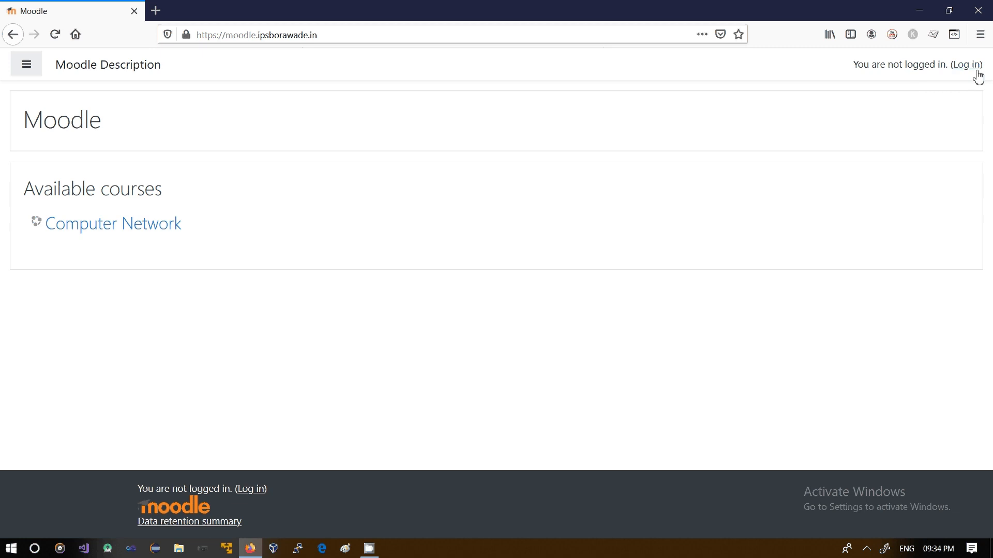
click(977, 72)
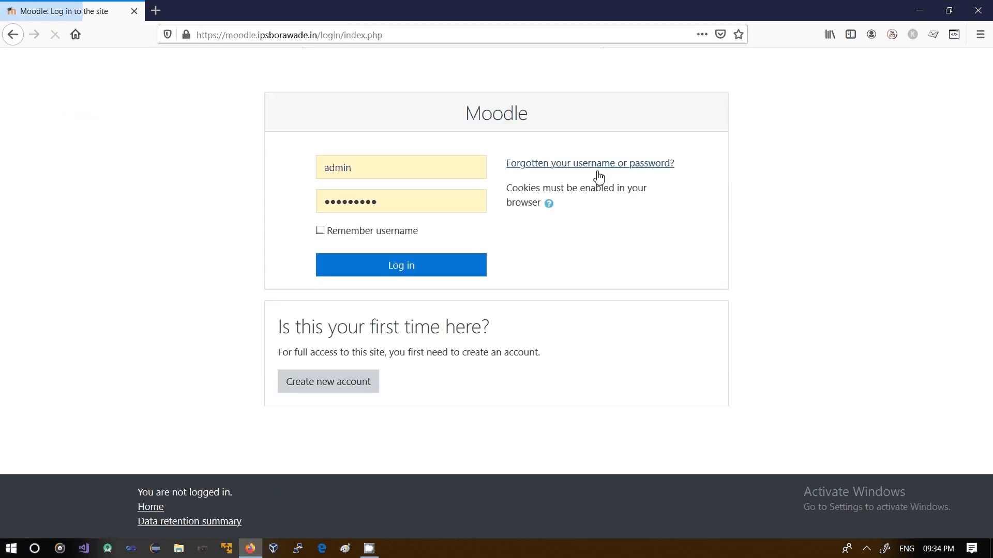
click(406, 267)
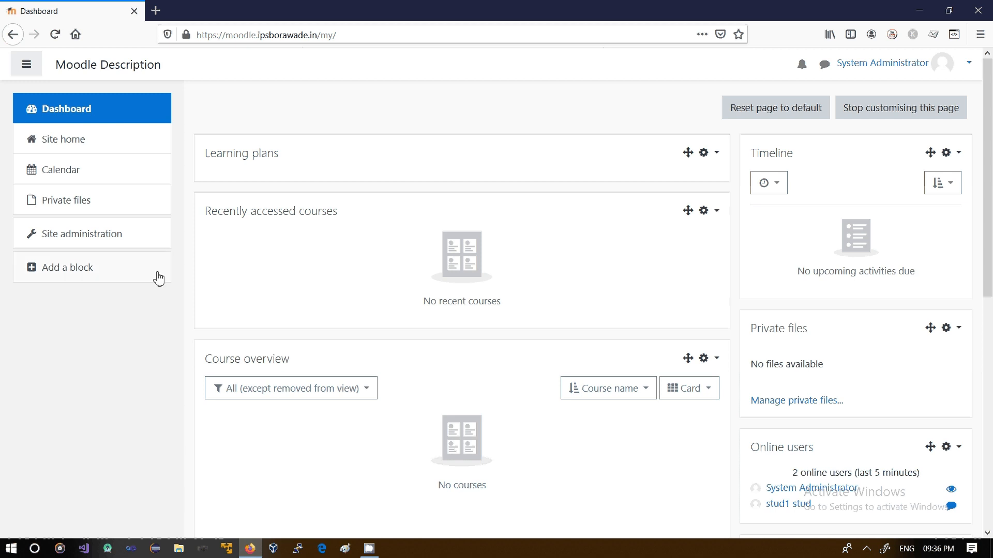
Open the Computer Network course from site home and go to its participants page
click(76, 141)
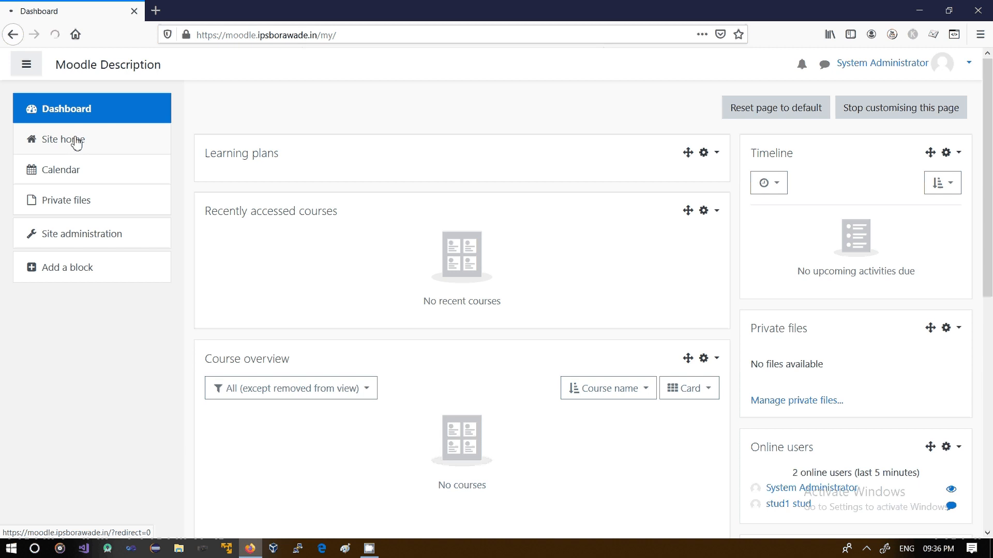
click(73, 145)
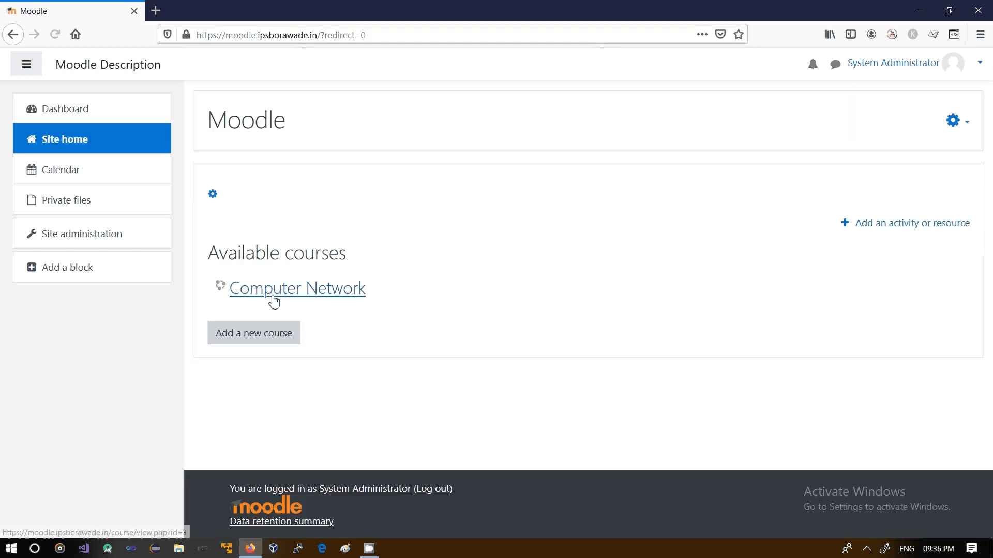
click(320, 297)
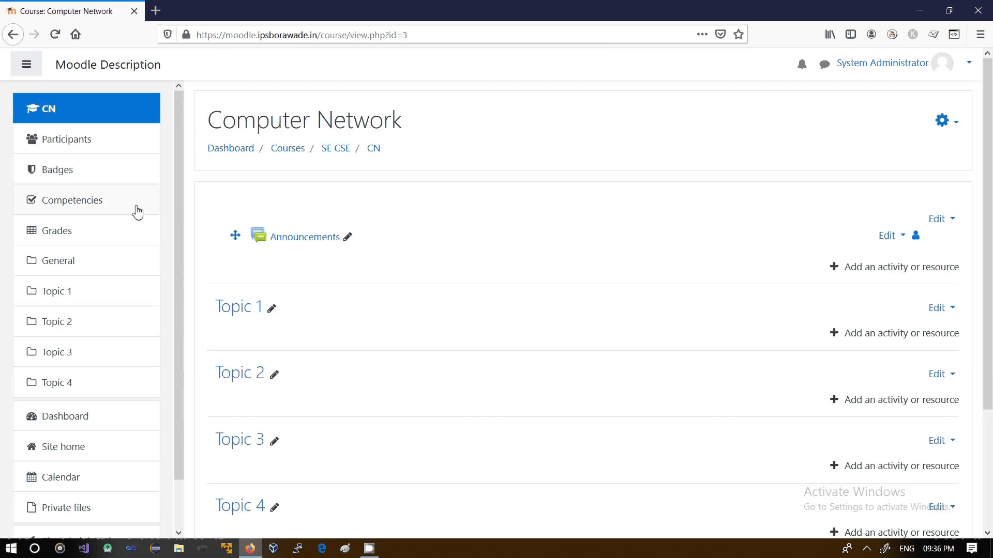
click(52, 149)
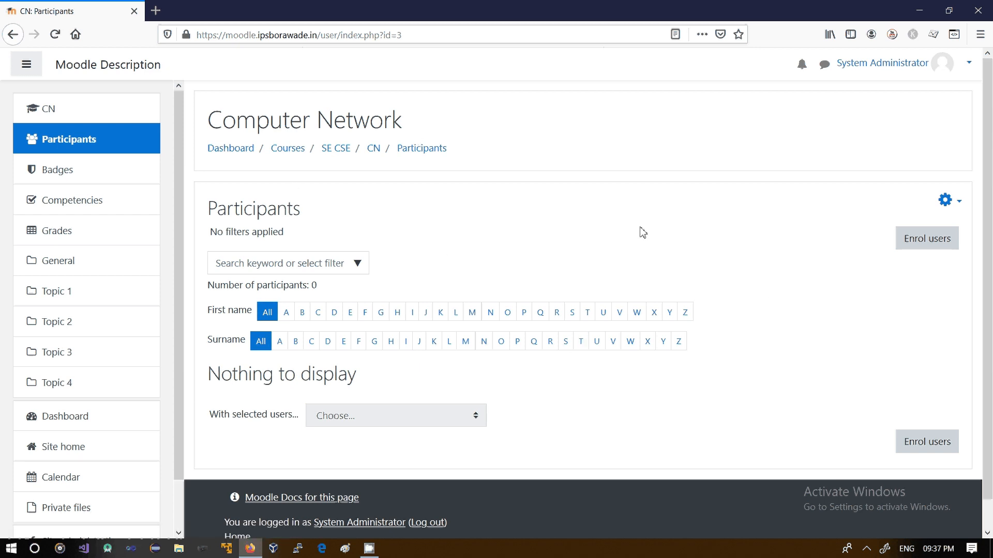
Enrol stud1 stud in the Computer Network course with the Student role
click(923, 250)
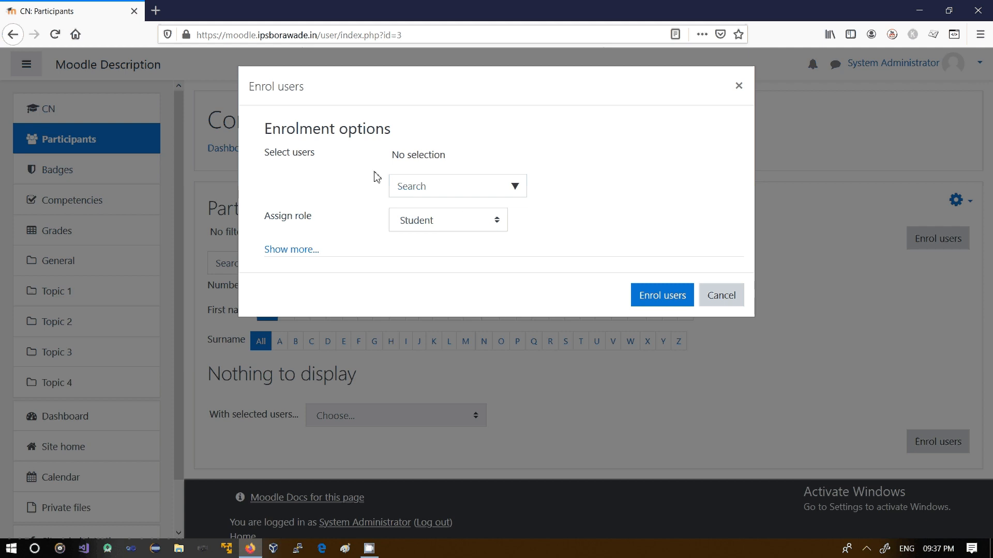
click(450, 184)
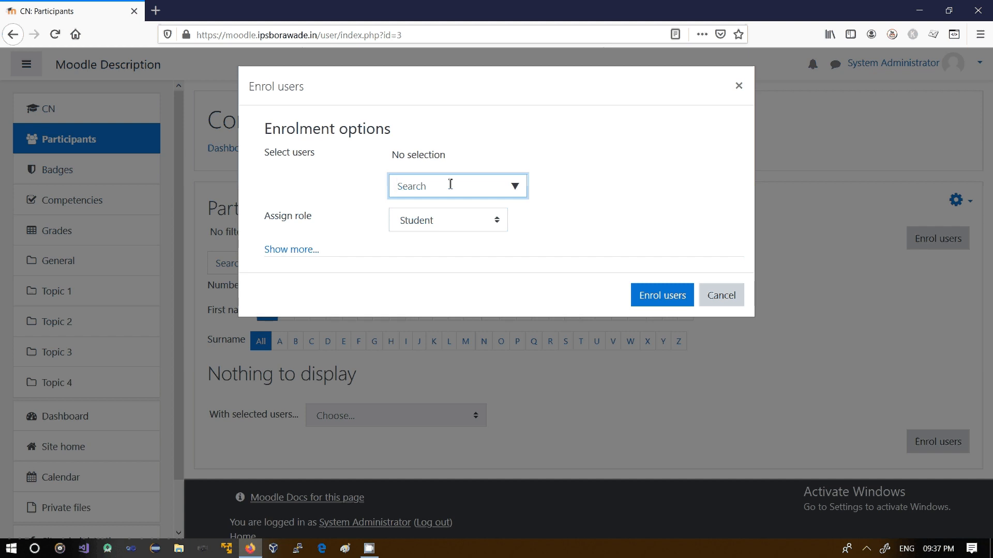
text(stu)
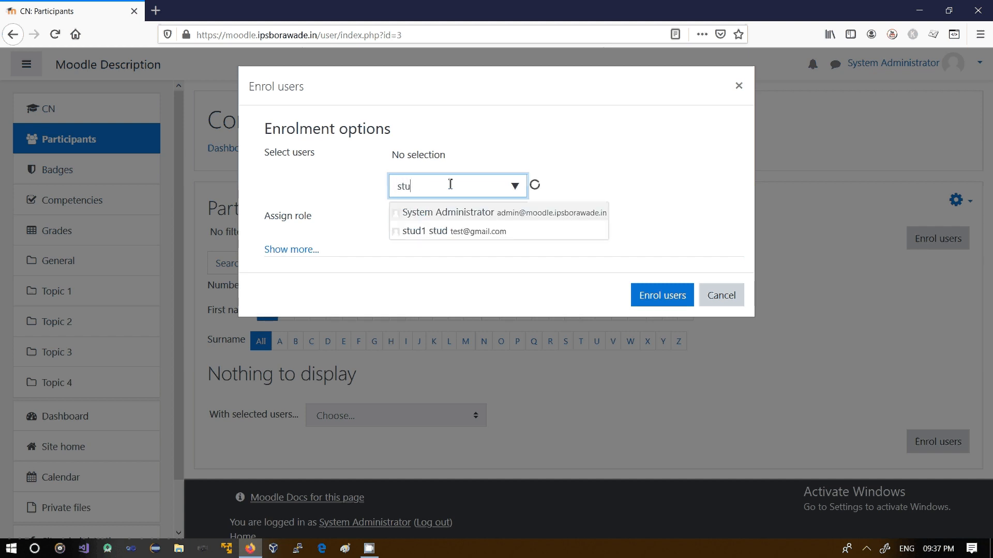
text(d)
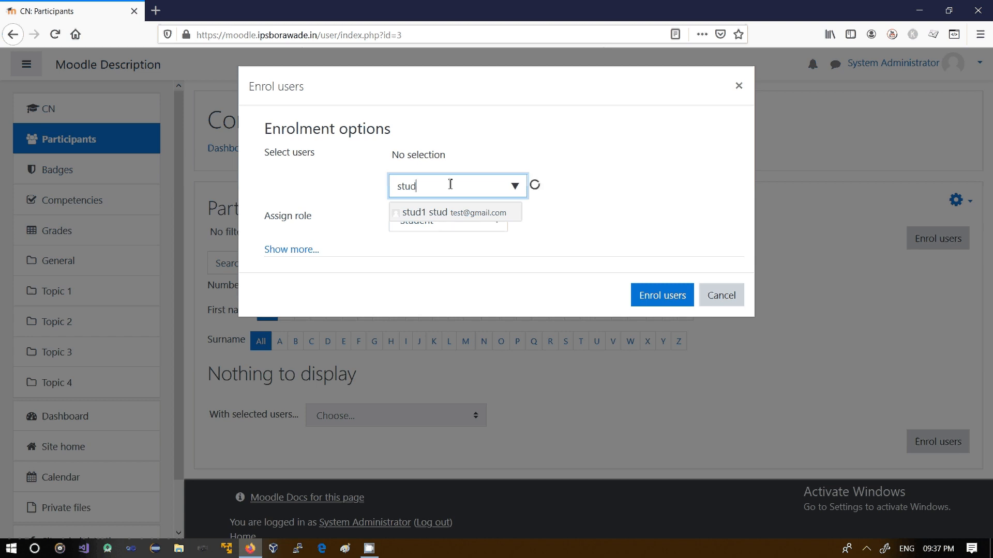
click(430, 216)
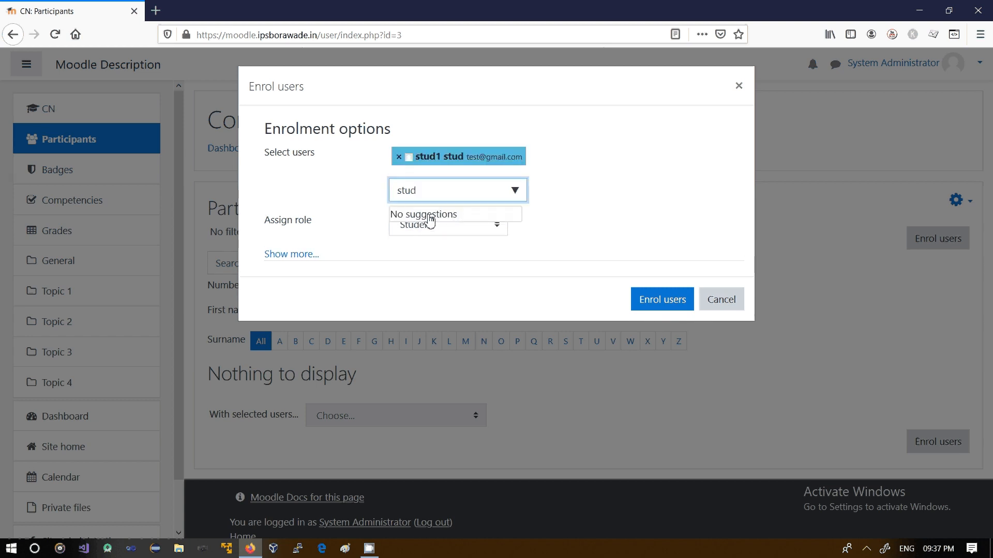
click(559, 235)
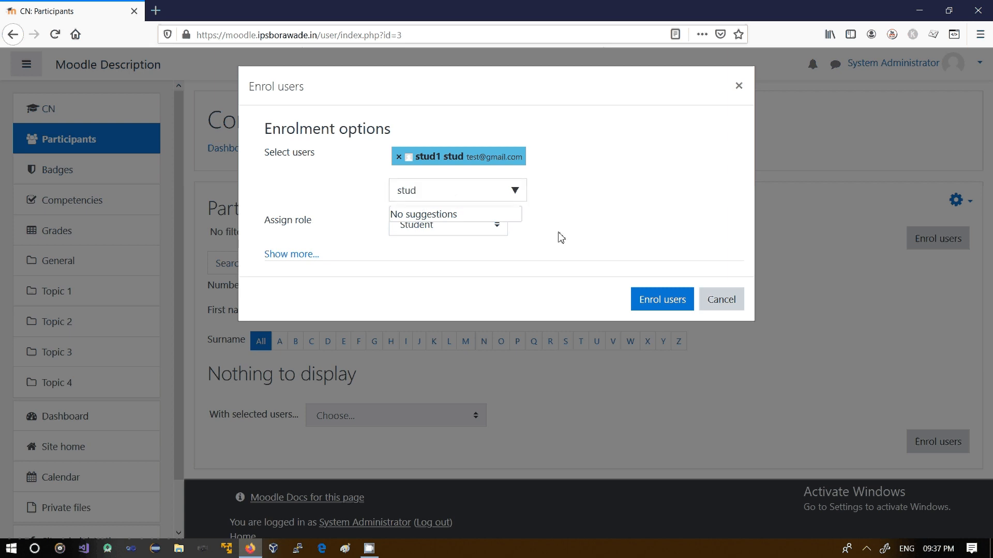
click(495, 231)
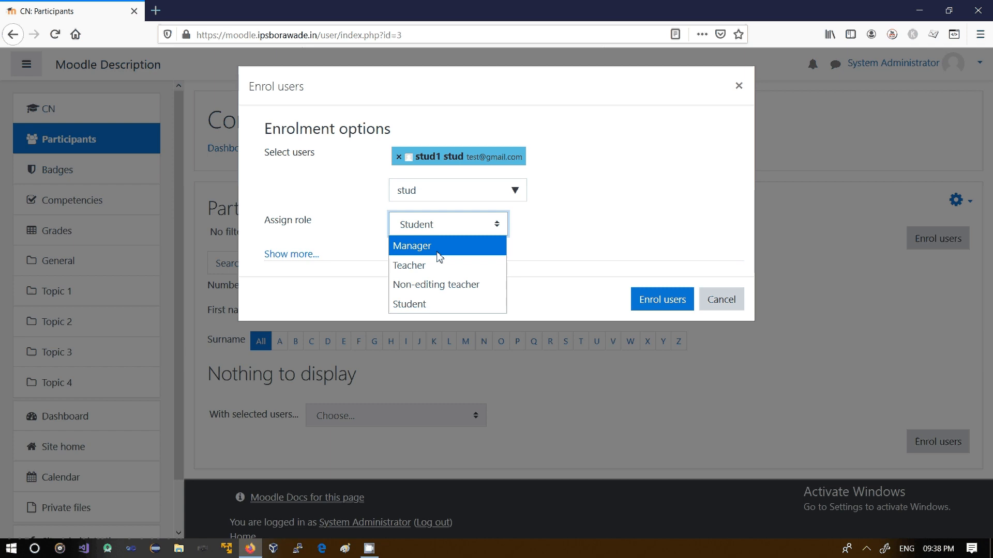
click(433, 305)
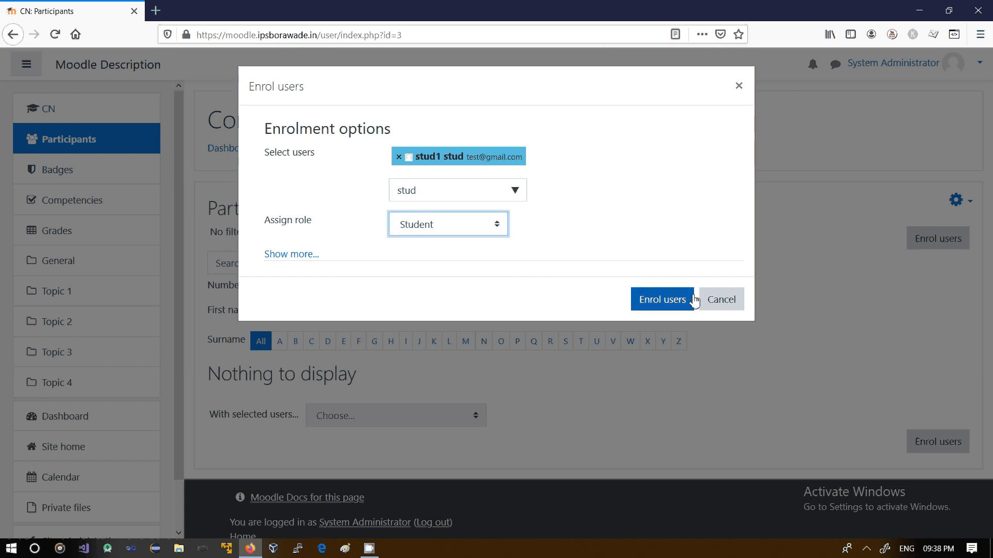
click(661, 303)
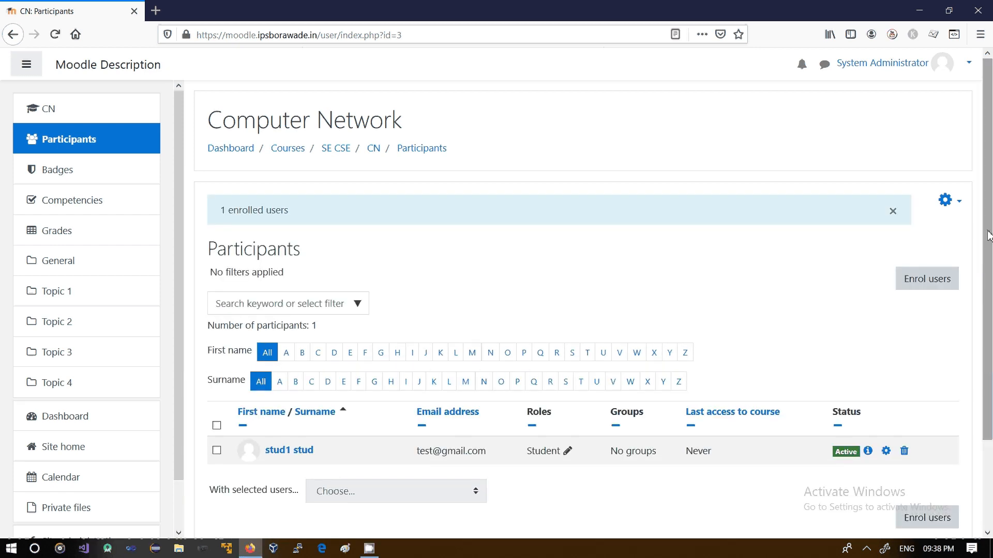
Enrol System Administrator in the course with the Teacher role
scroll(568, 361, down, 3)
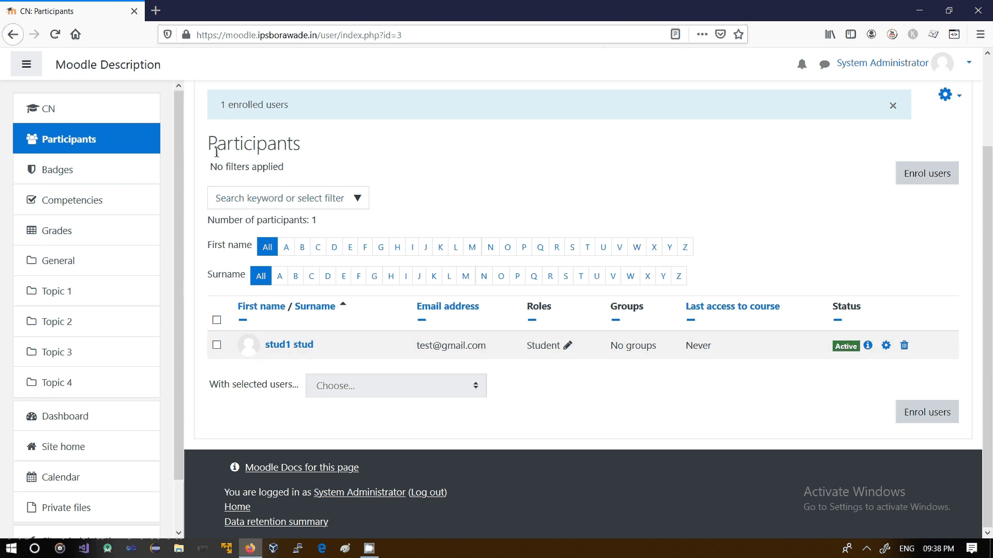
drag(216, 151, 326, 162)
click(362, 177)
click(923, 174)
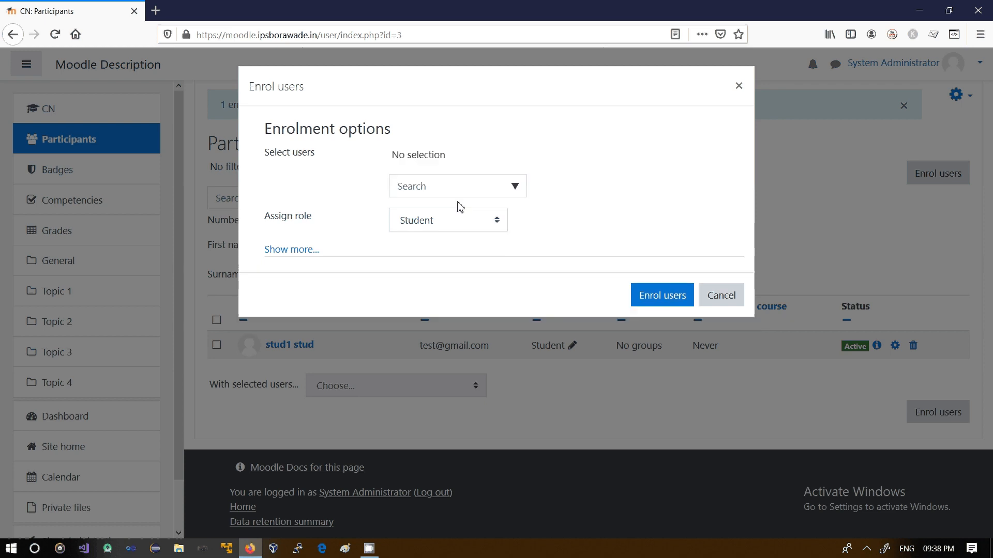
click(460, 186)
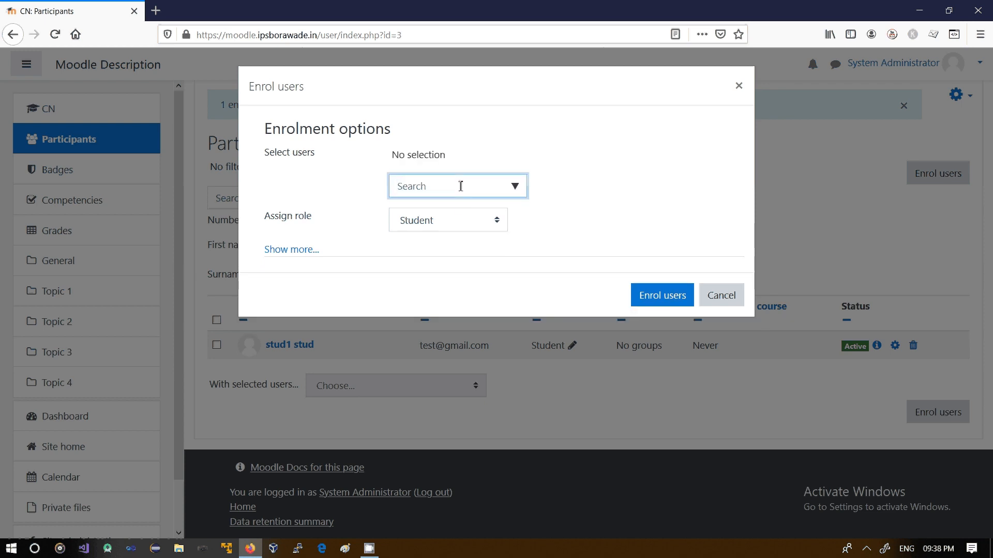
text(sy)
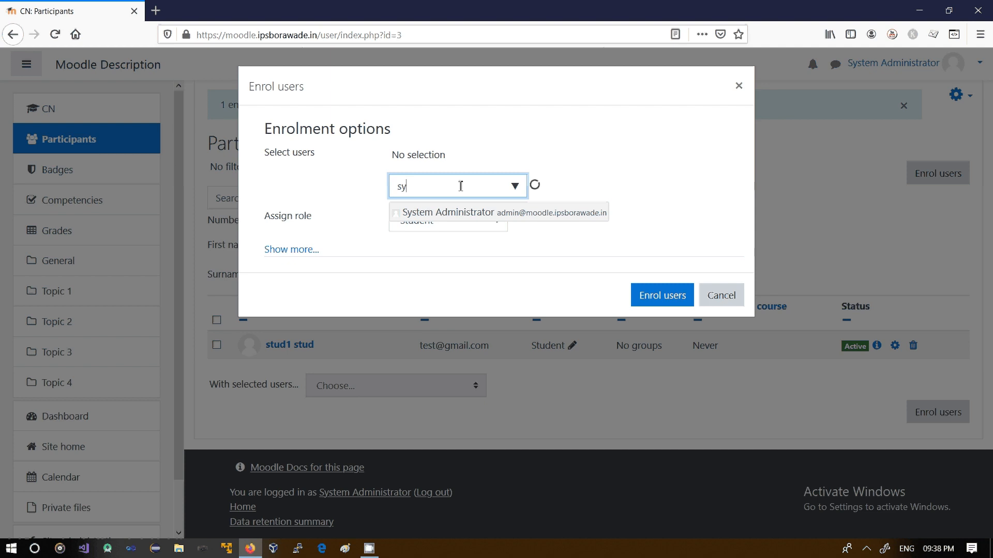
click(464, 217)
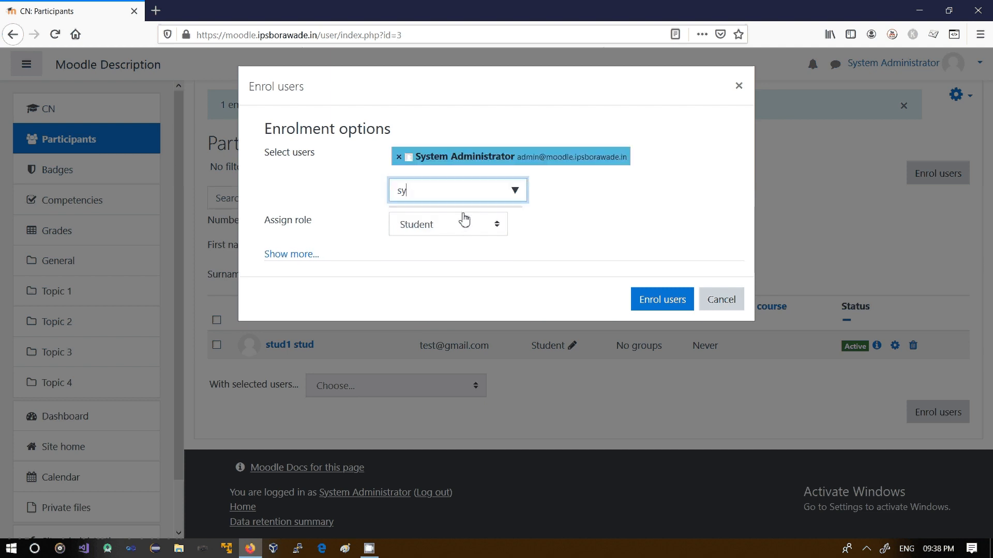
click(437, 252)
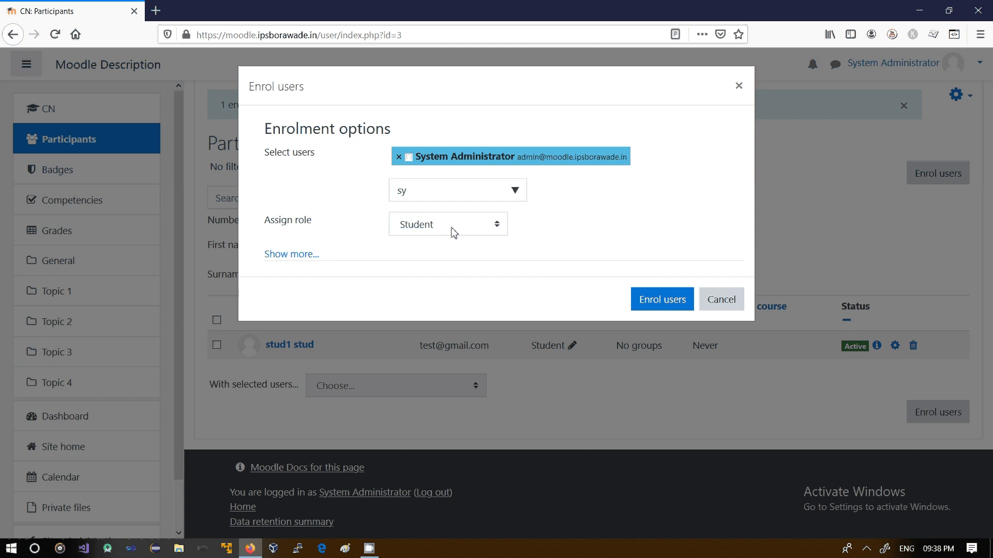
click(453, 232)
click(440, 263)
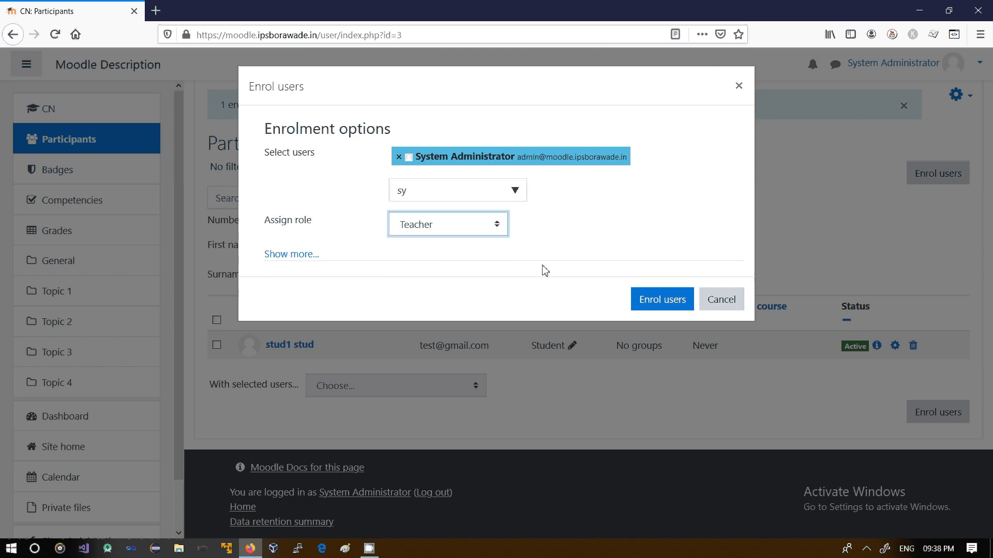
click(648, 301)
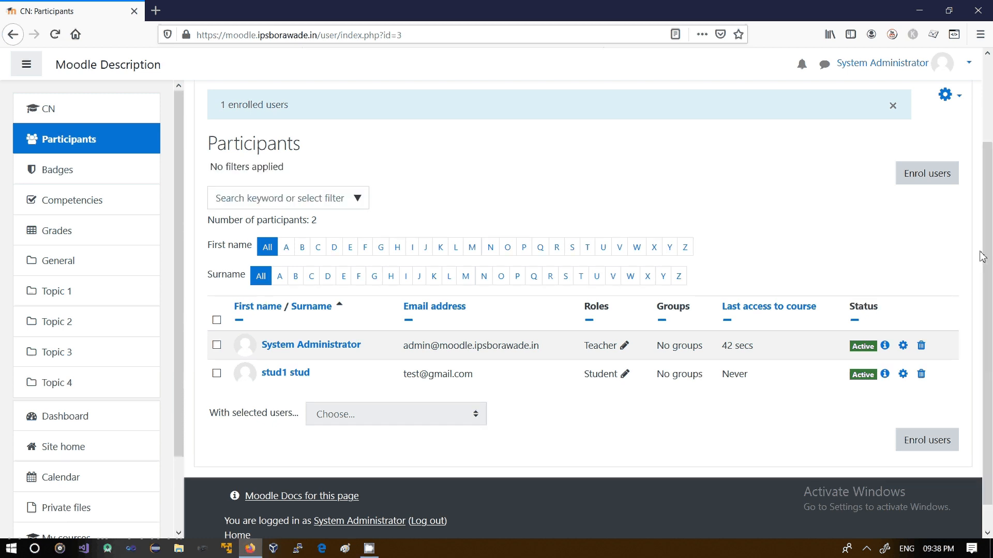
Log out of the administrator account and open the login page
drag(979, 252, 974, 197)
click(961, 209)
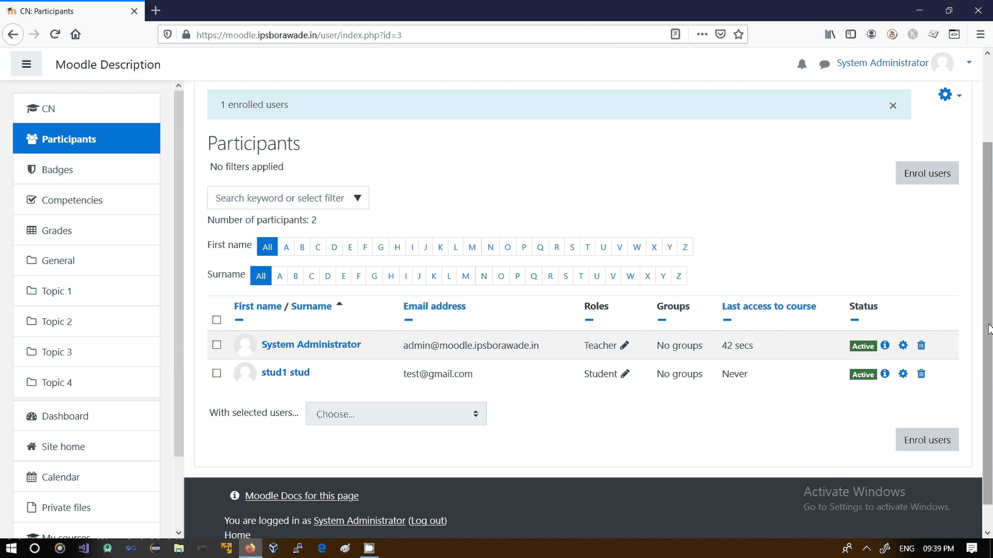
drag(988, 331, 988, 205)
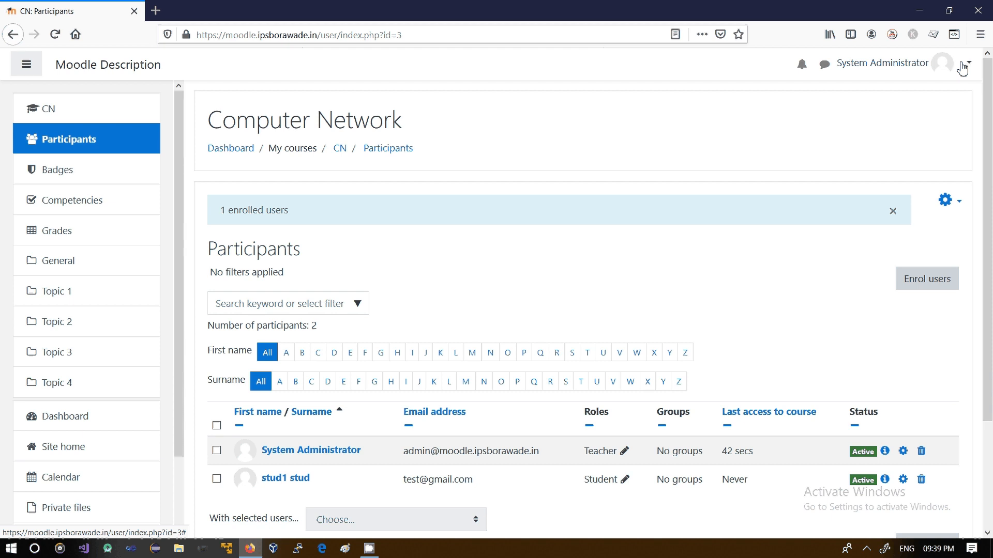
click(967, 63)
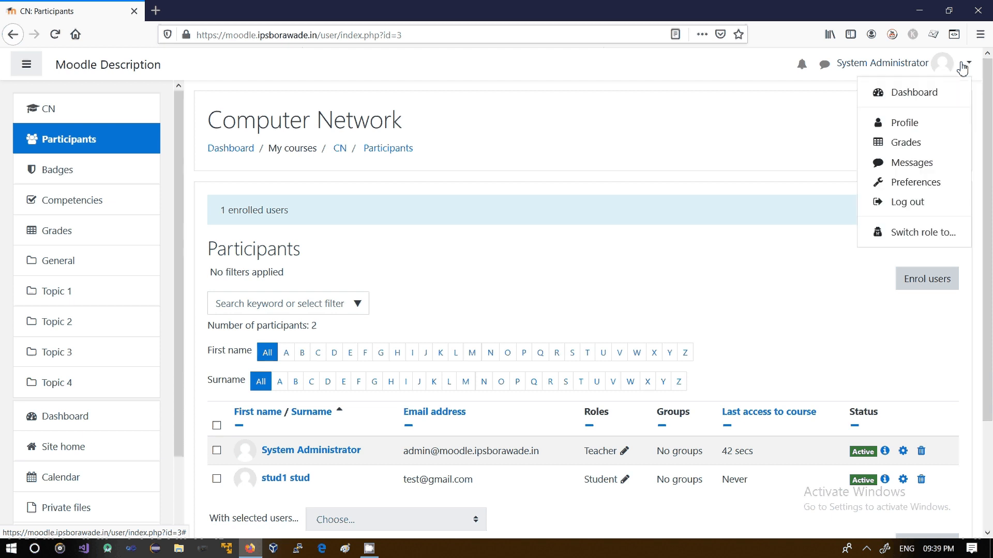
click(906, 200)
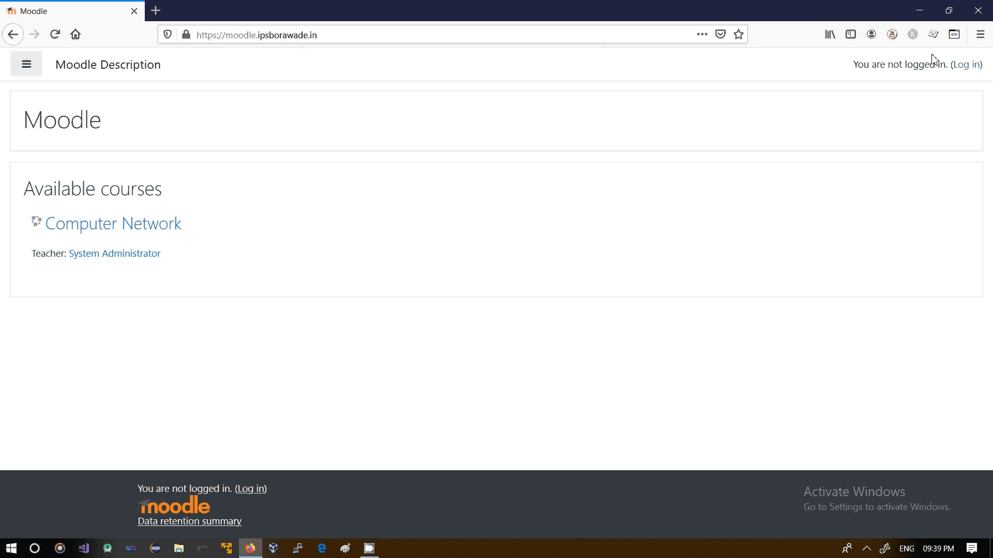
click(965, 64)
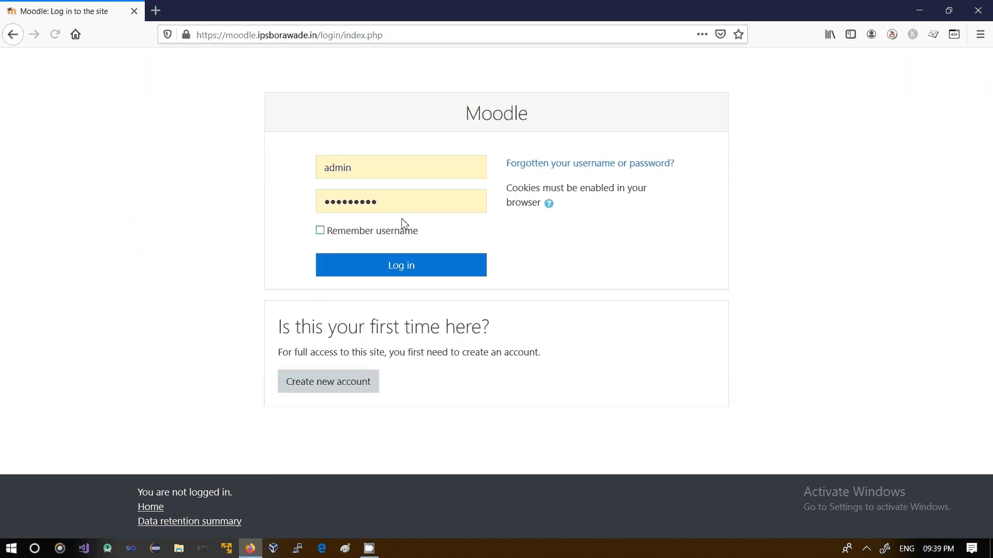
Log in with username sample and the account password, declining to save the login in the browser
double_click(384, 174)
text(sample)
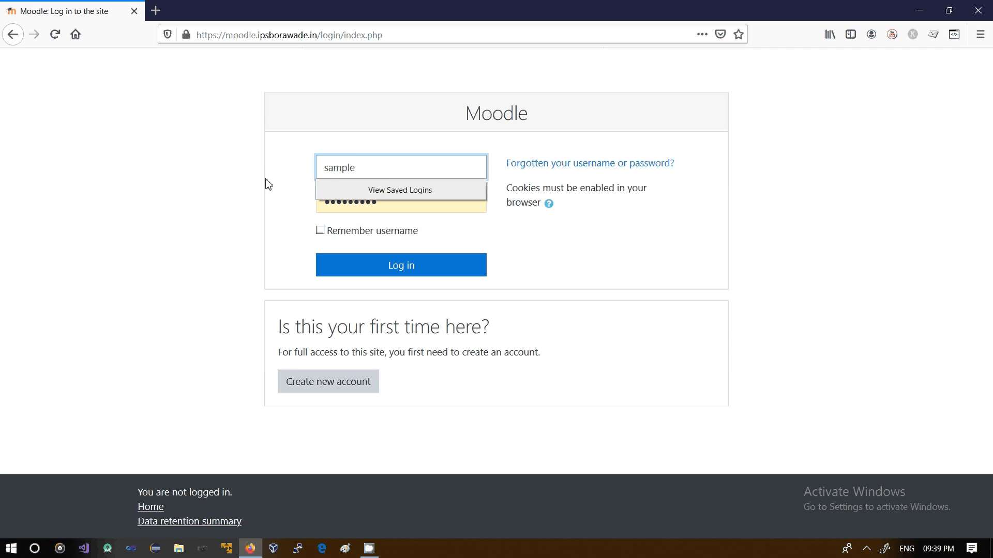
click(377, 200)
double_click(389, 206)
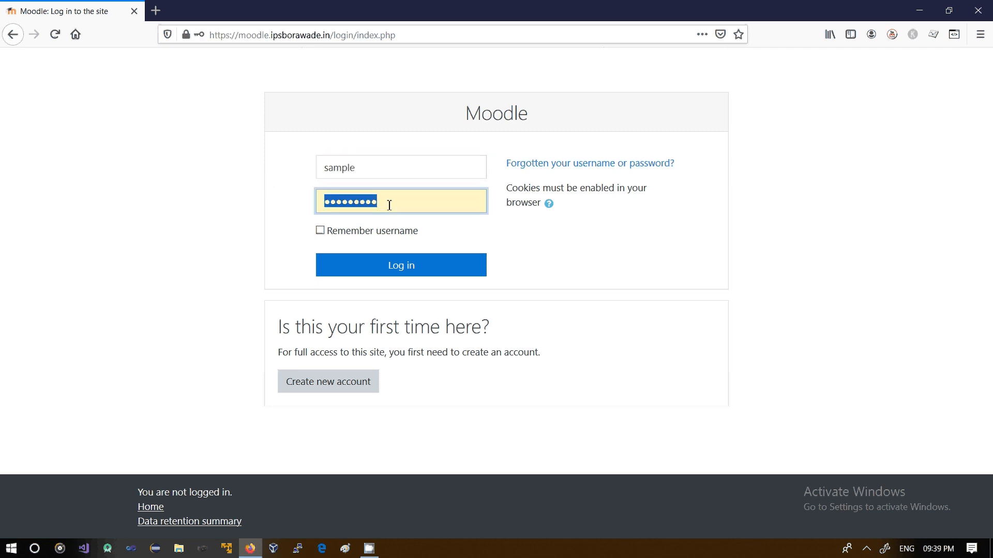
text(••)
text(••)
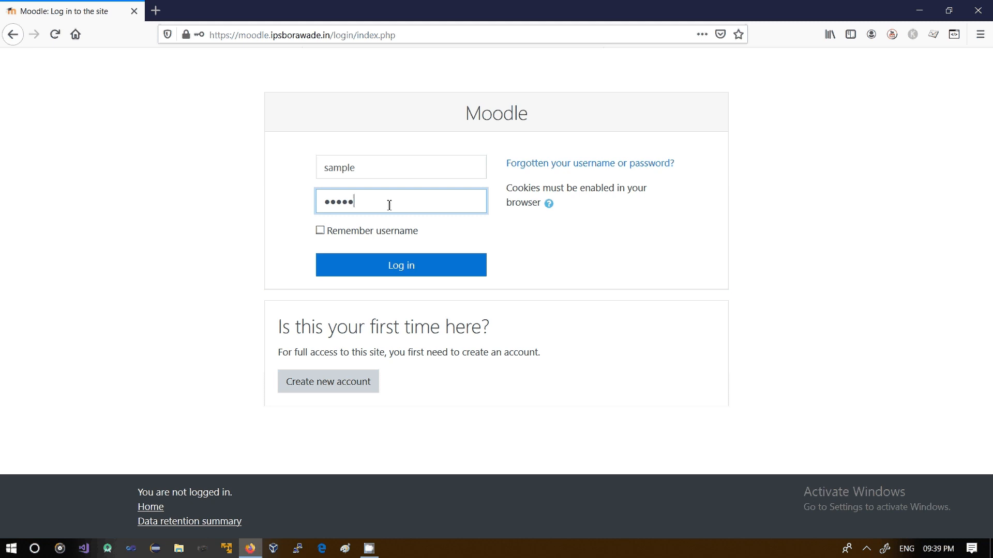
text(••••)
click(397, 264)
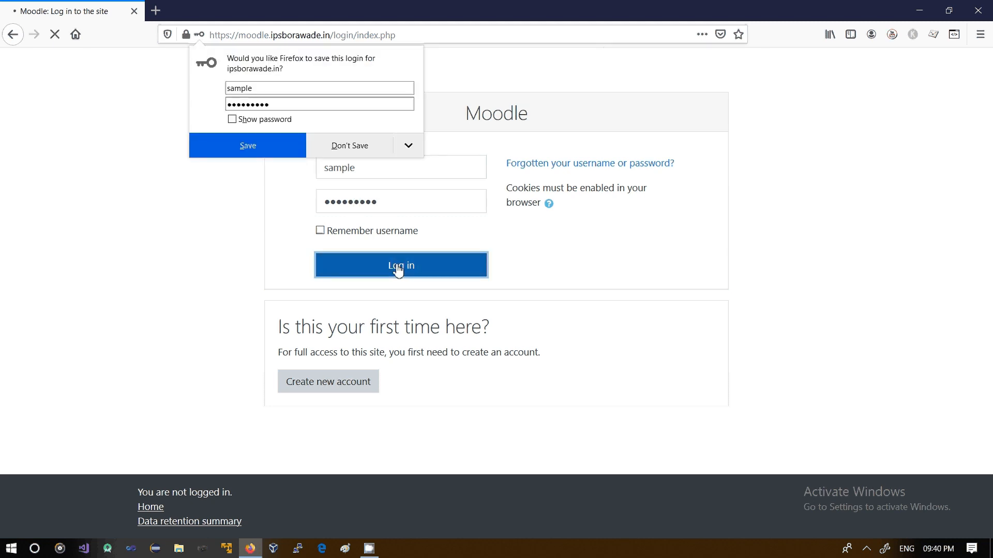
click(347, 151)
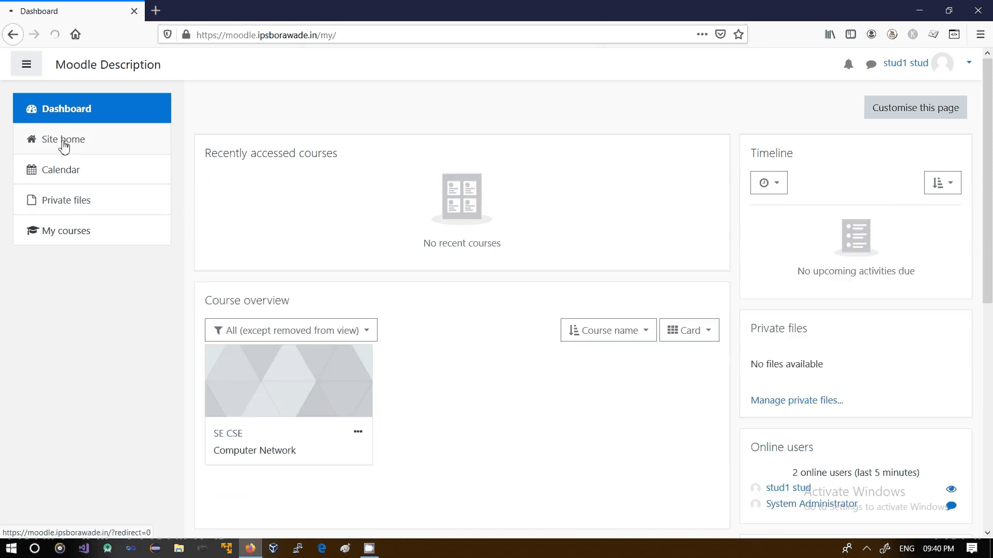
Open the Computer Network course from site home as the student and end the messaging tour
click(63, 148)
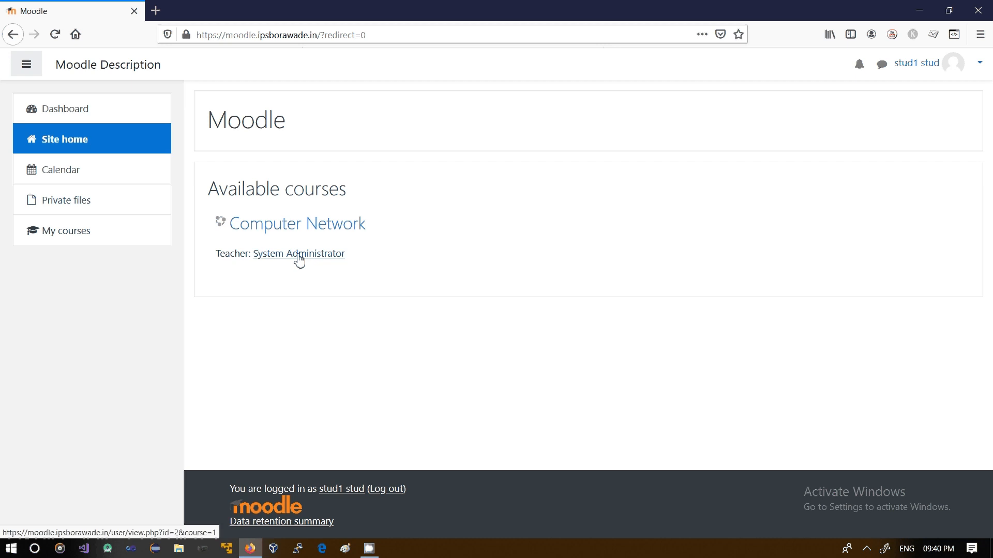
click(278, 230)
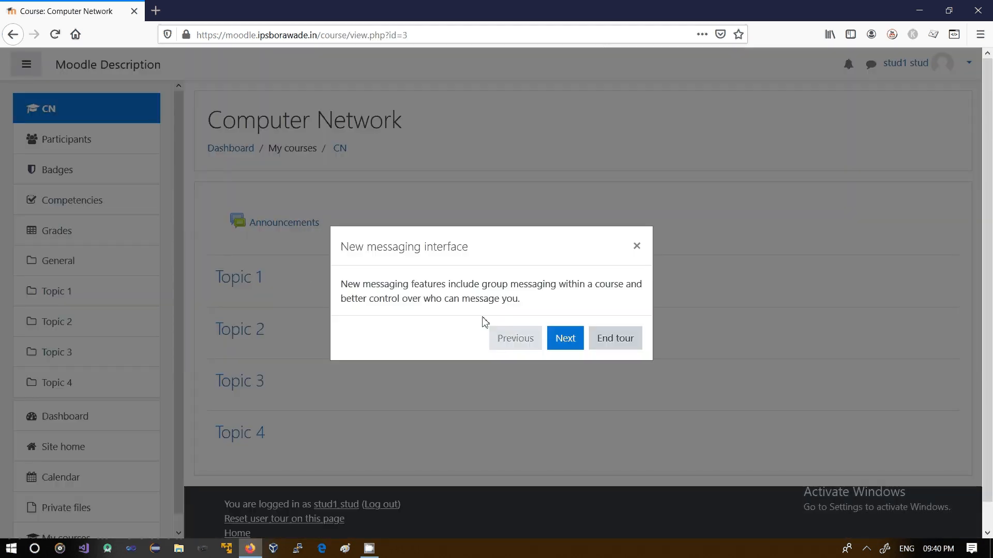
click(633, 345)
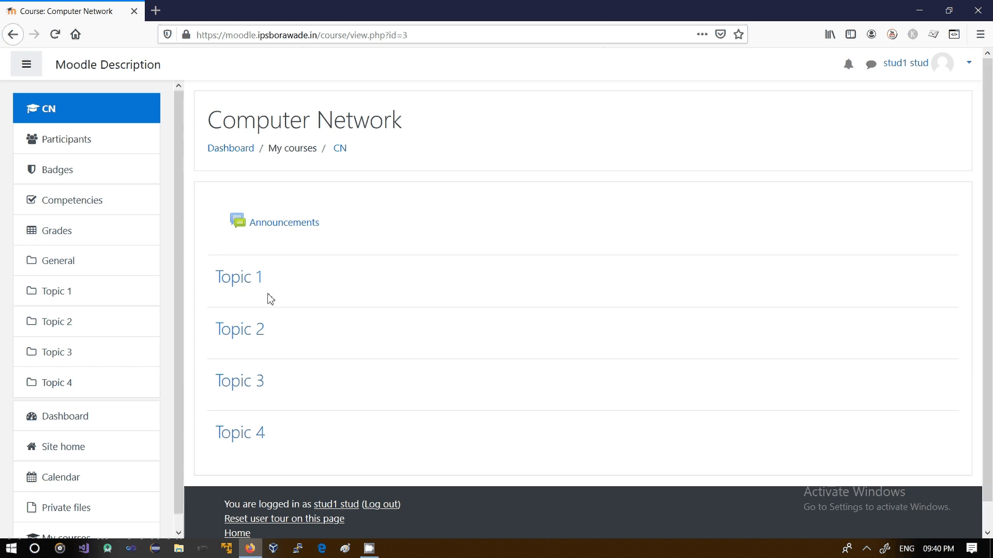
Log out of the student account and log back in as admin
click(965, 70)
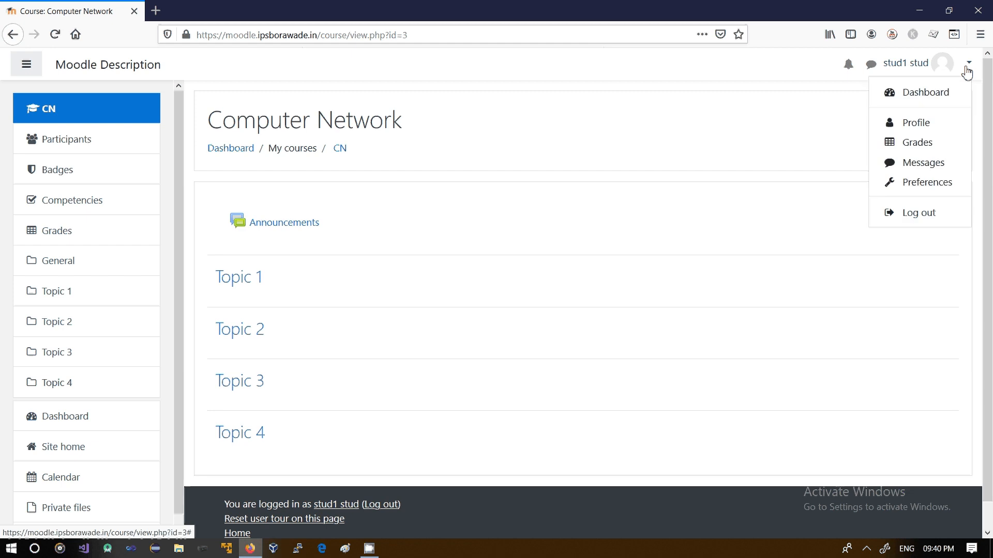
click(913, 213)
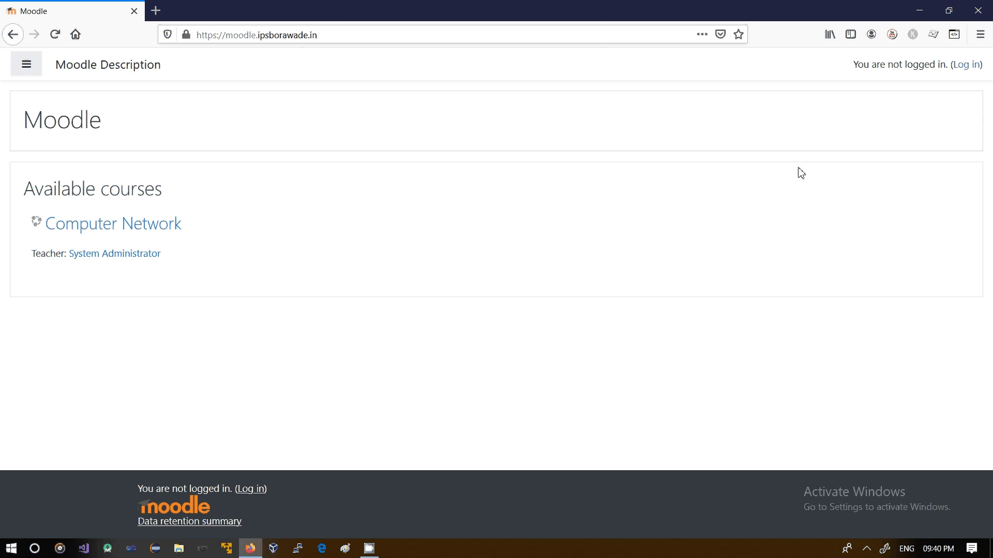
click(967, 66)
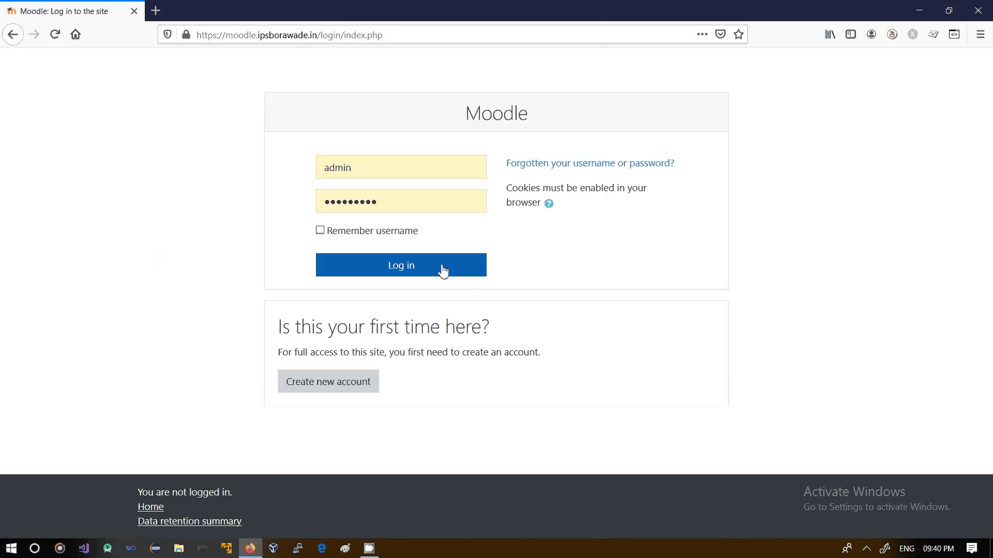
click(443, 271)
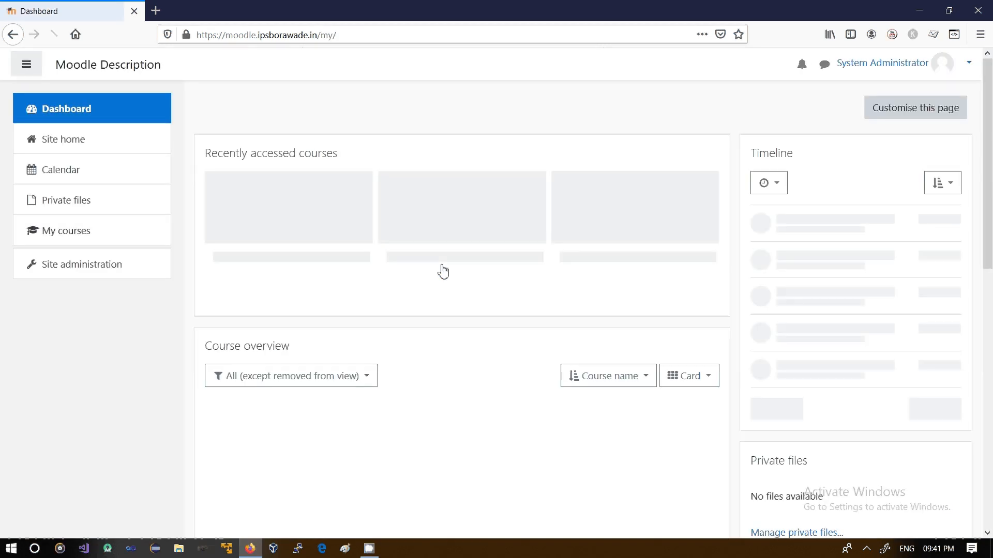
Open the Computer Network course from site home and turn editing on
click(49, 145)
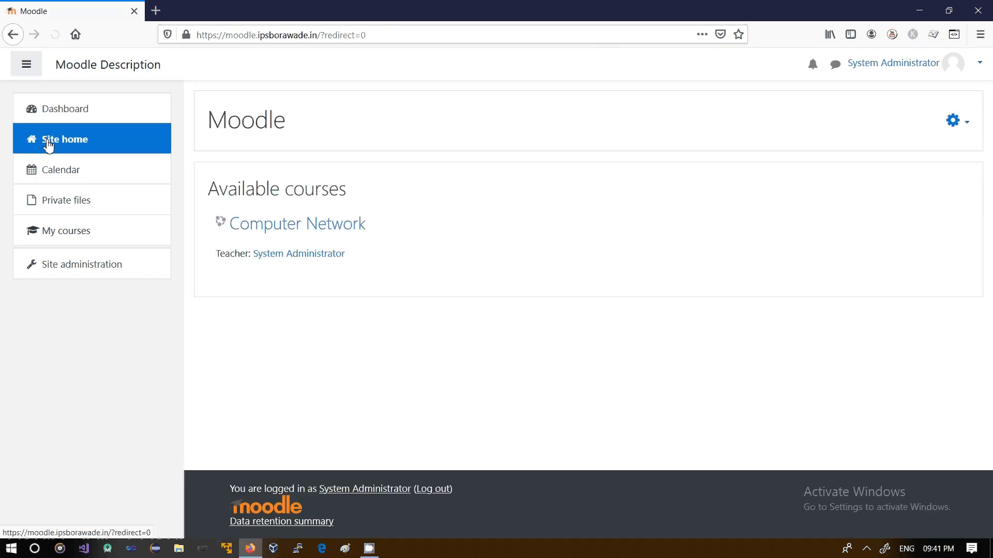
click(278, 225)
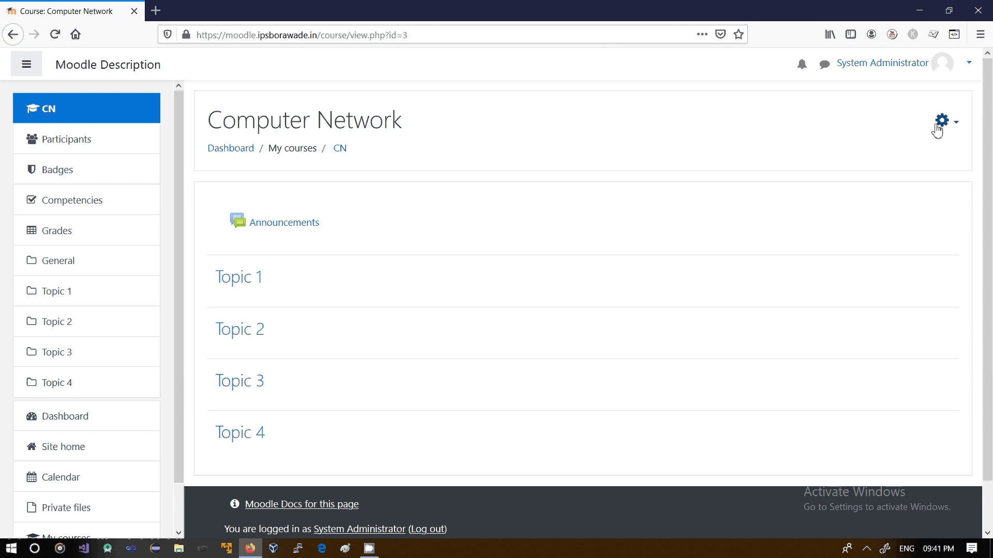
click(955, 130)
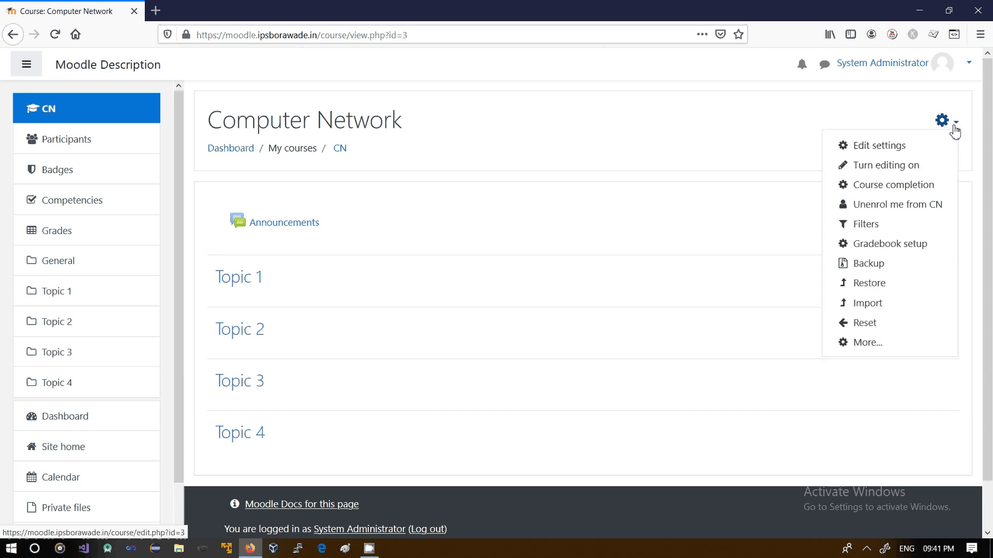
click(876, 166)
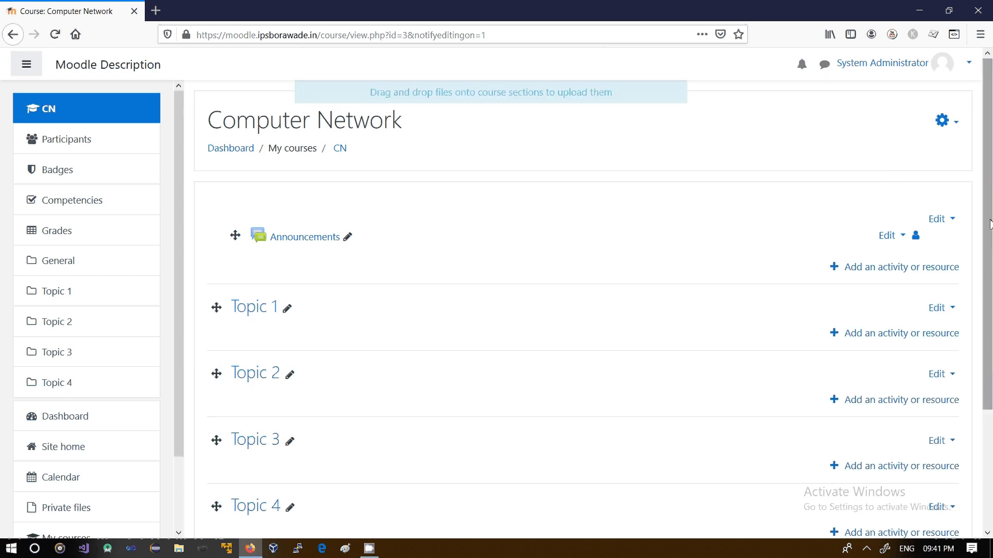
scroll(989, 223, down, 3)
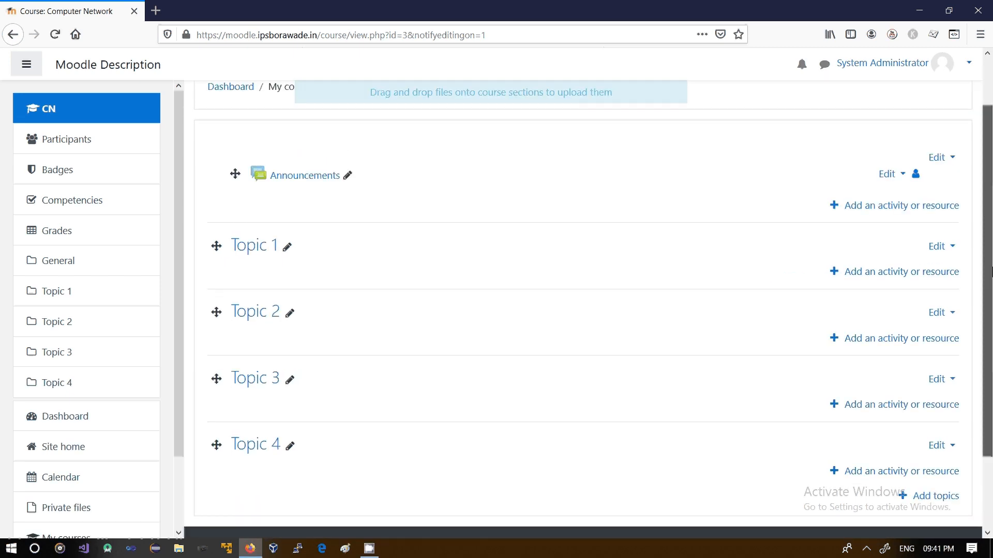
drag(991, 272, 990, 308)
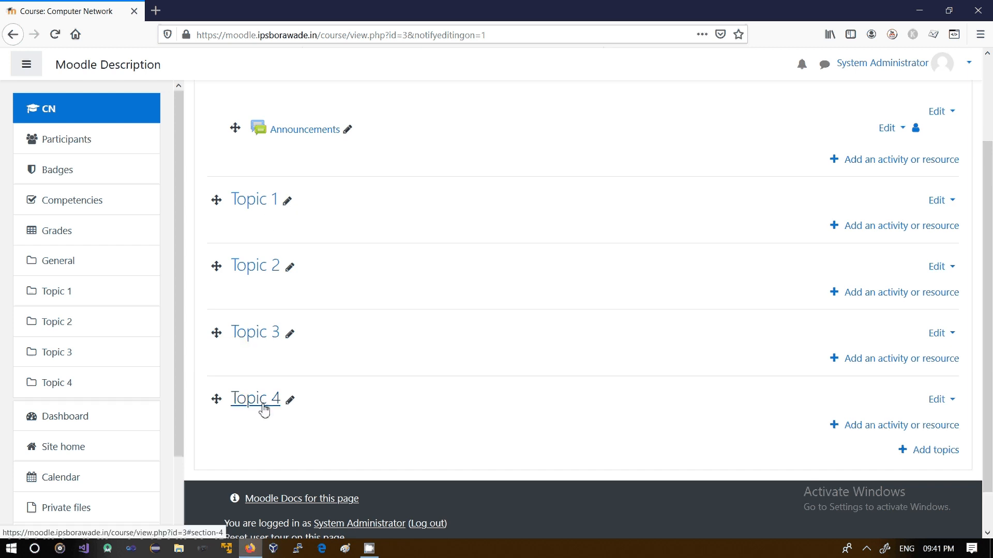
click(289, 204)
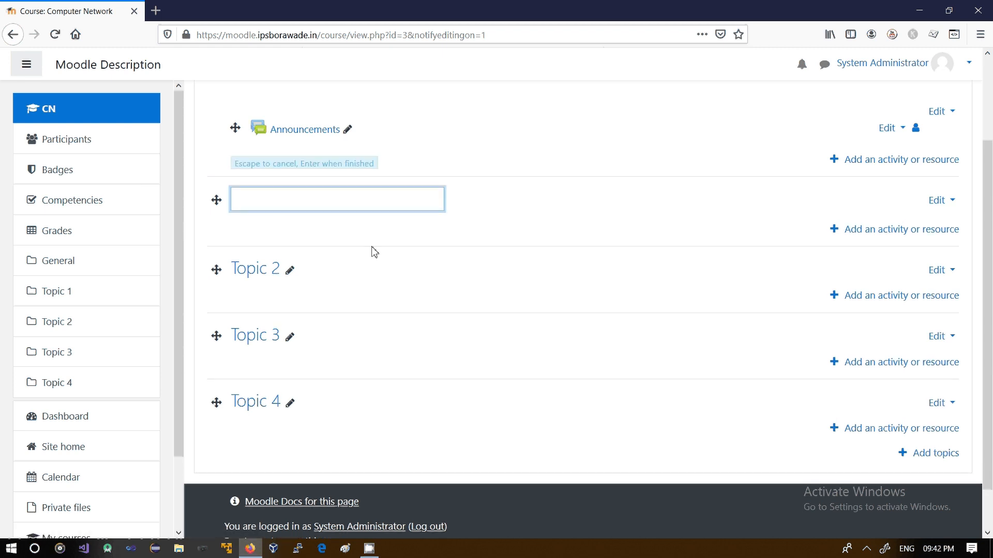
key(Escape)
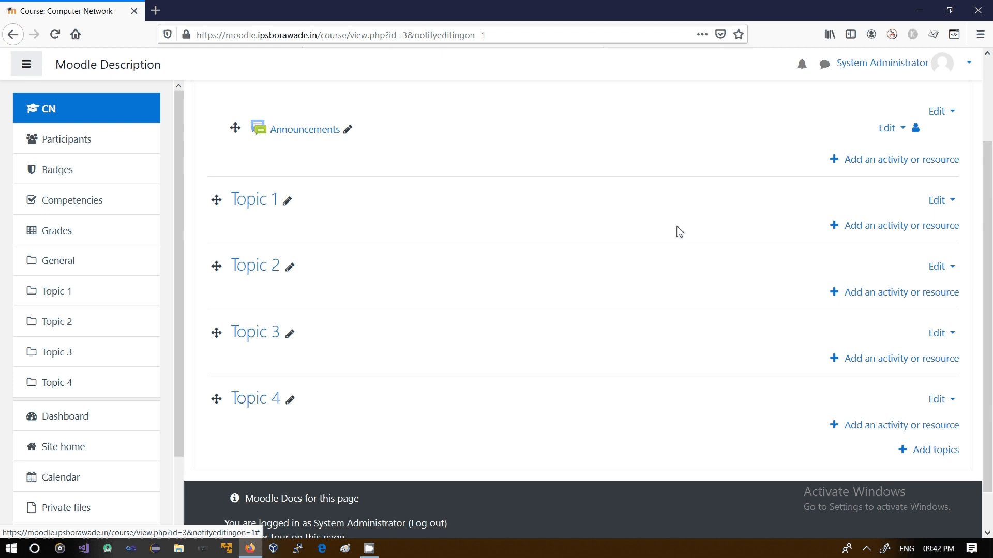
Open the add activity or resource dialog for Topic 1 and review the Assignment, Book and File descriptions
click(871, 233)
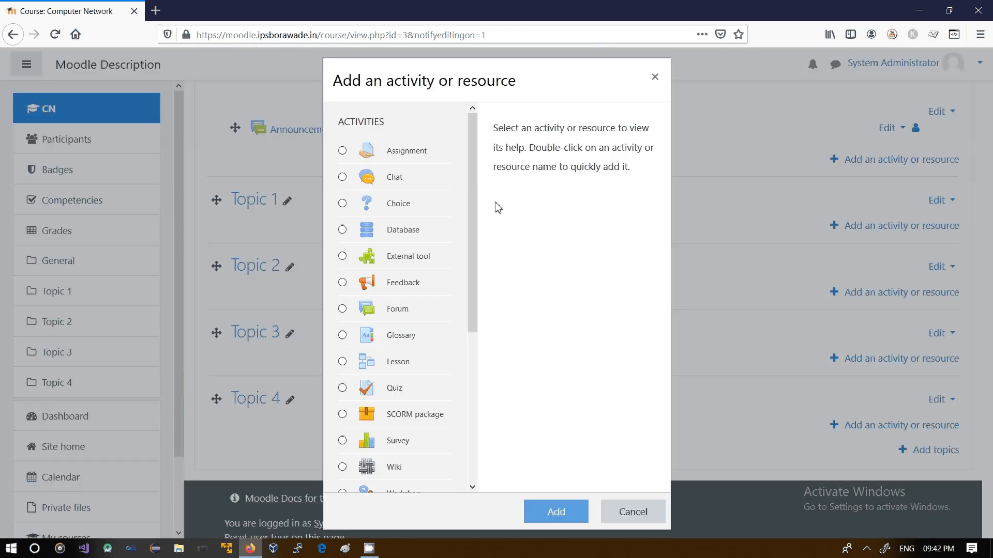
scroll(471, 222, down, 1)
drag(470, 222, 466, 169)
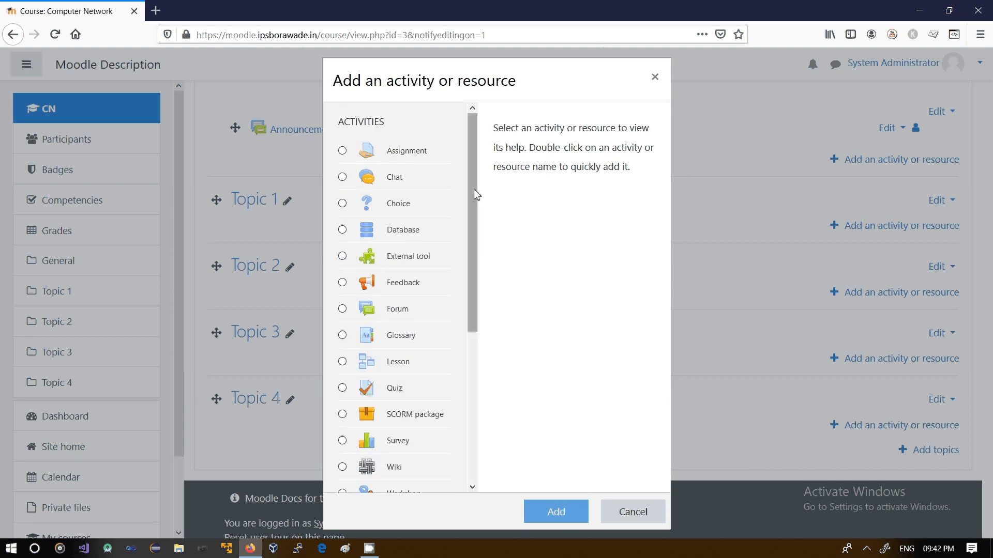
drag(476, 195, 460, 235)
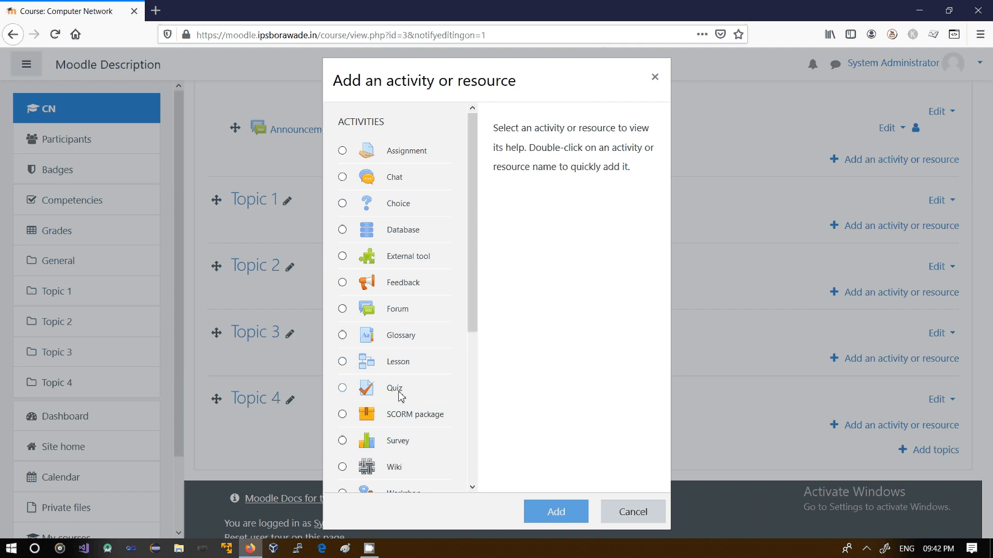
drag(474, 288, 474, 434)
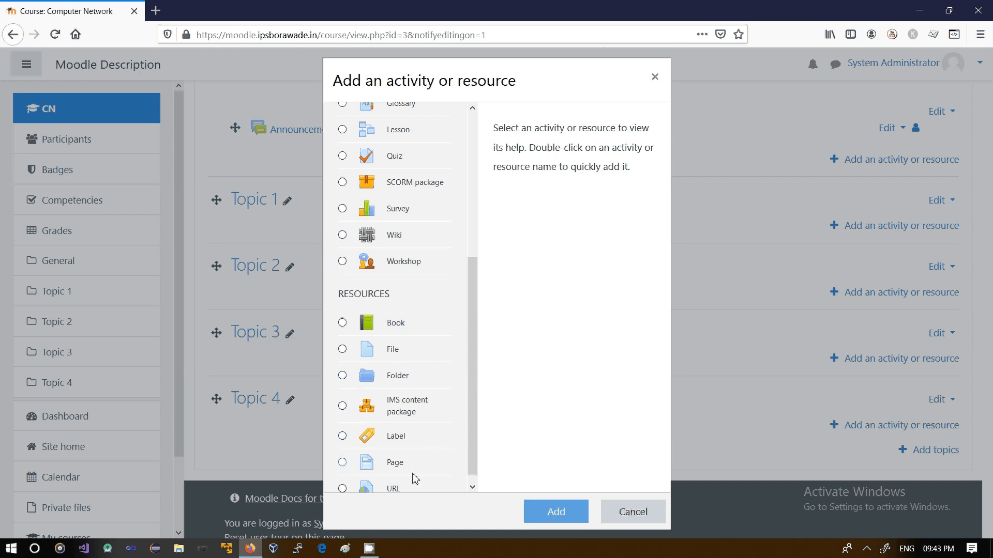
drag(472, 409, 453, 245)
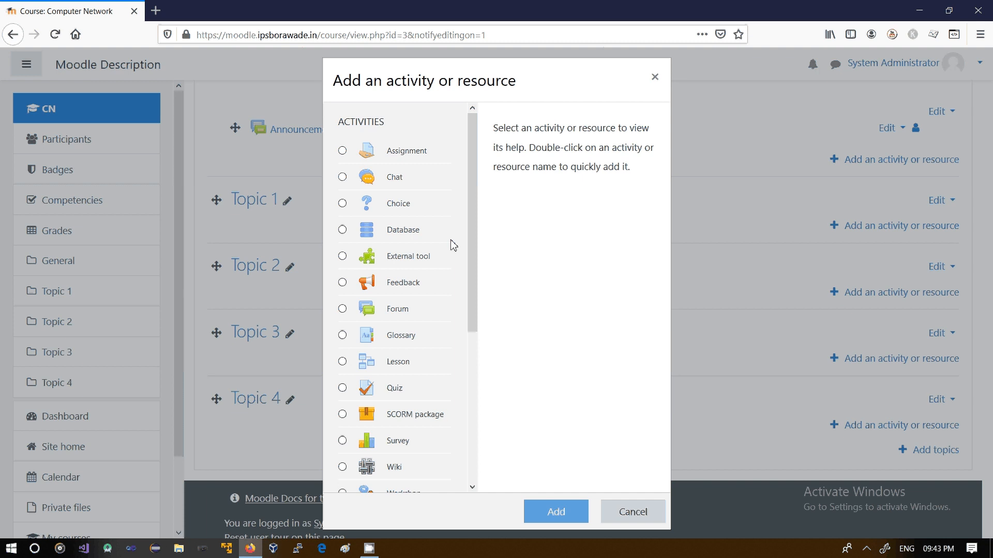
click(343, 151)
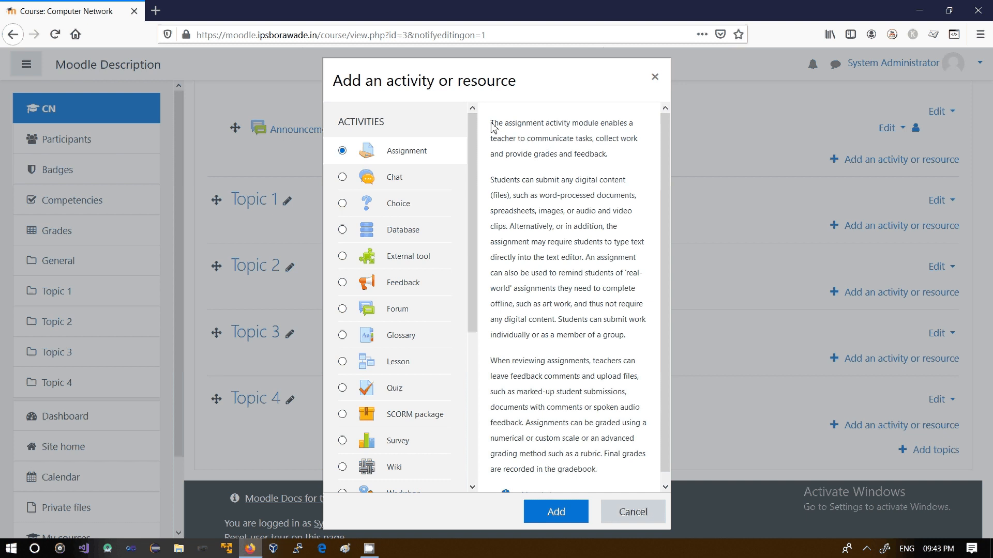
drag(492, 126, 521, 154)
click(594, 383)
drag(663, 322, 664, 265)
drag(531, 158, 586, 164)
click(586, 163)
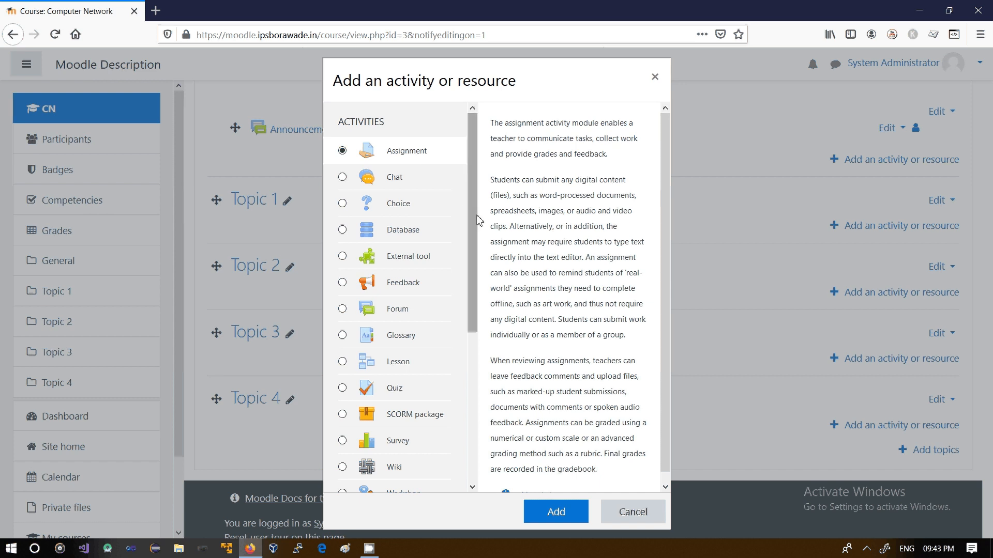
drag(467, 211, 469, 367)
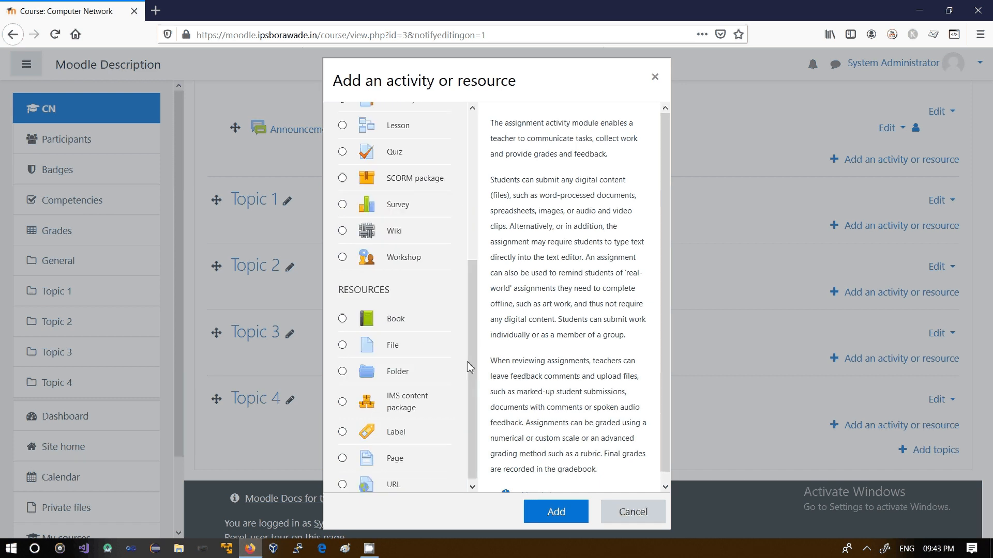
click(393, 322)
scroll(393, 326, up, 3)
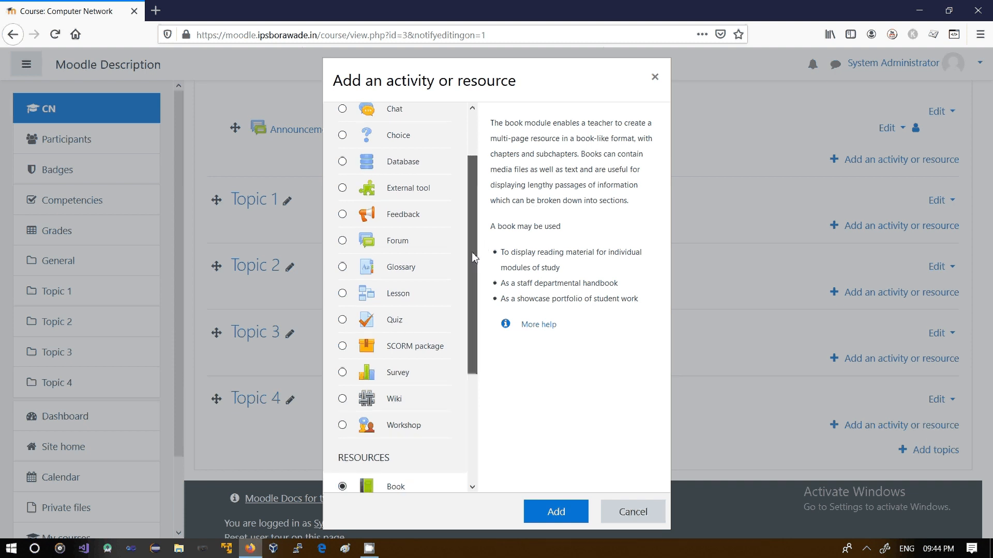
drag(472, 253, 480, 363)
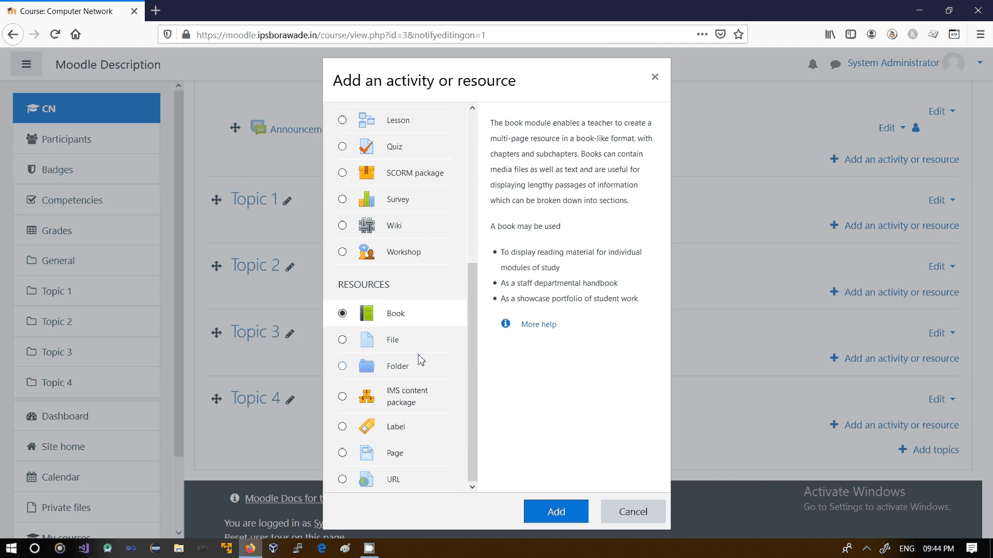
click(387, 344)
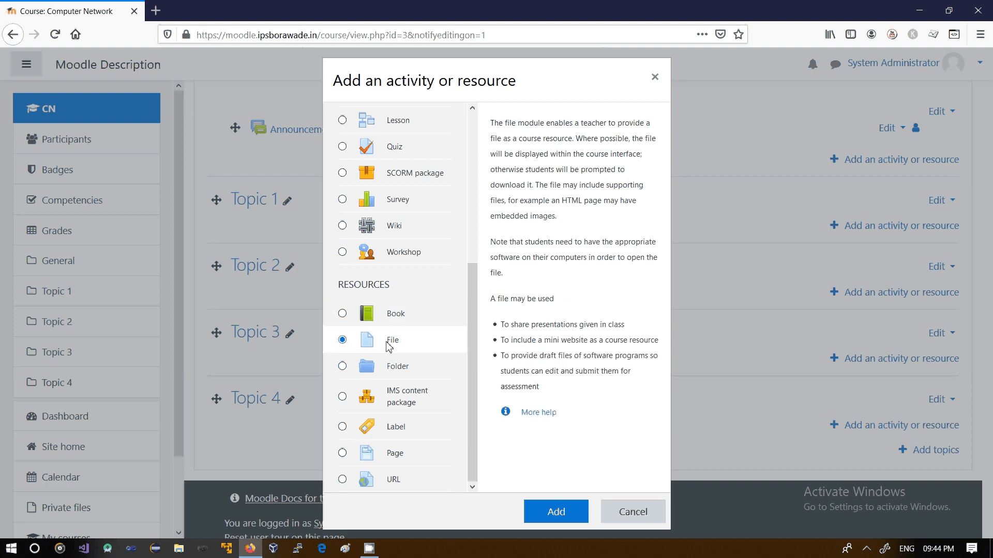
drag(470, 362, 399, 159)
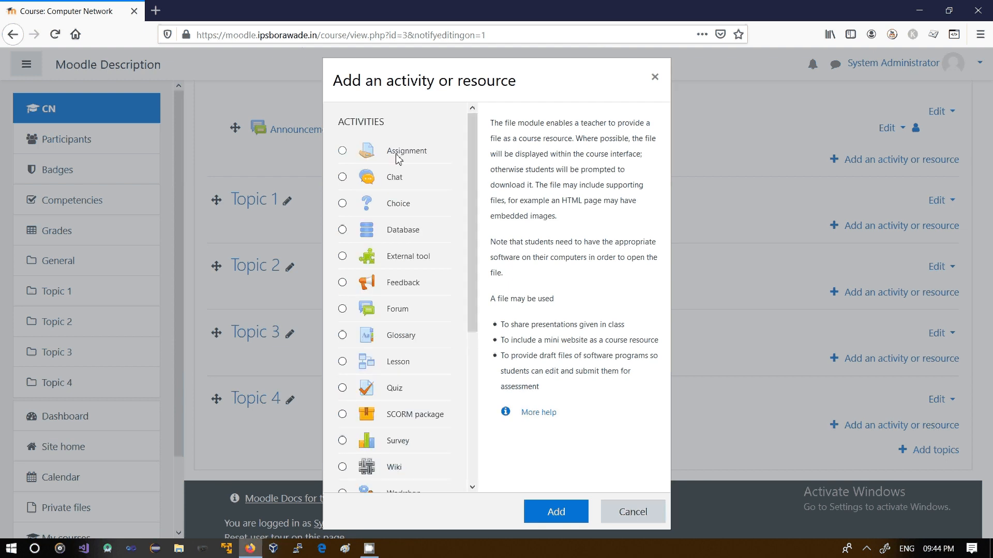
Add an Assignment to Topic 1 and name it sample assignment
click(398, 156)
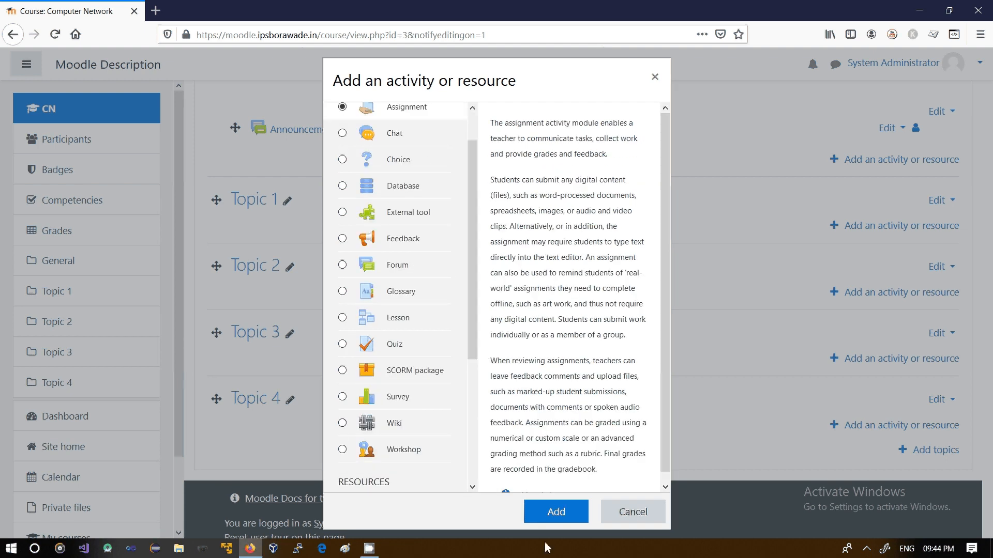
click(551, 523)
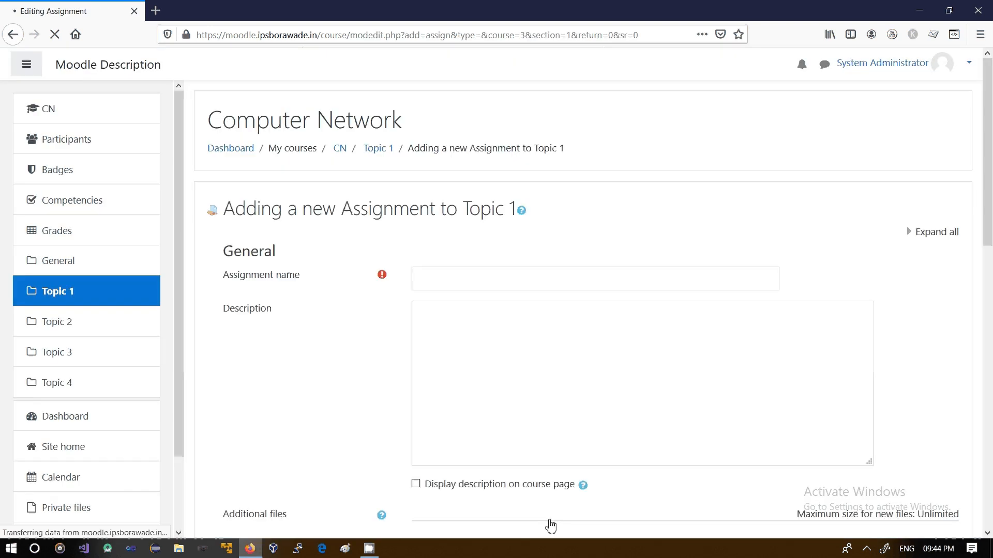
click(519, 275)
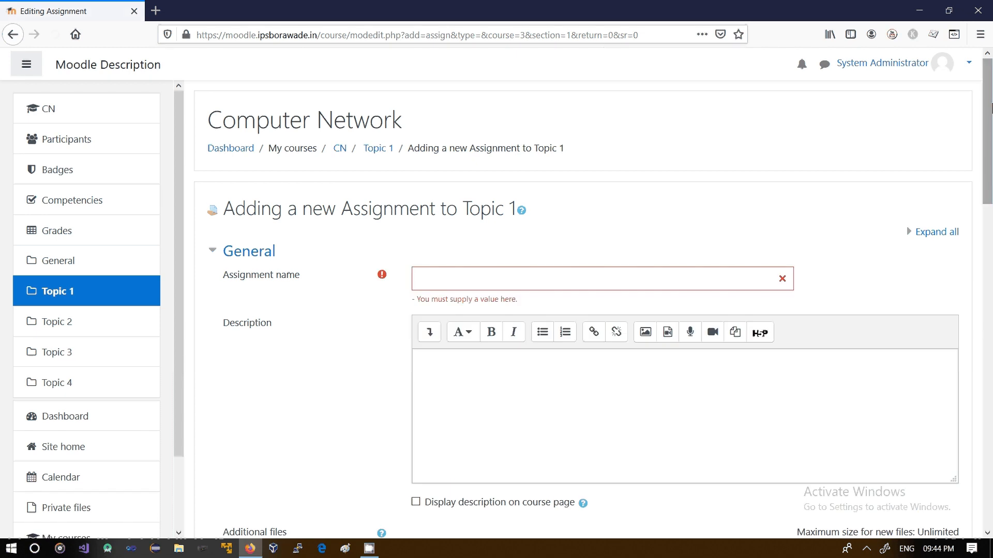
scroll(991, 108, down, 2)
click(666, 212)
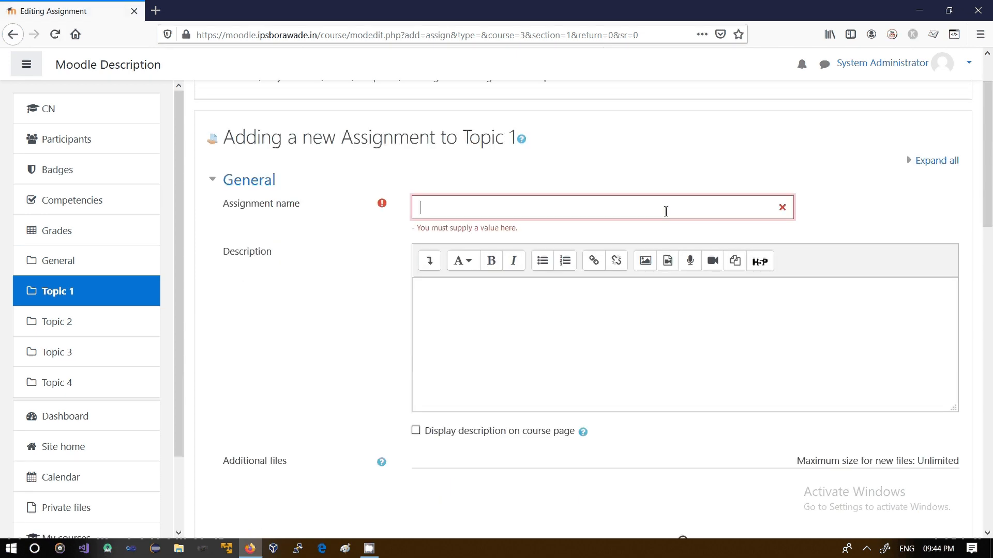
text(sam)
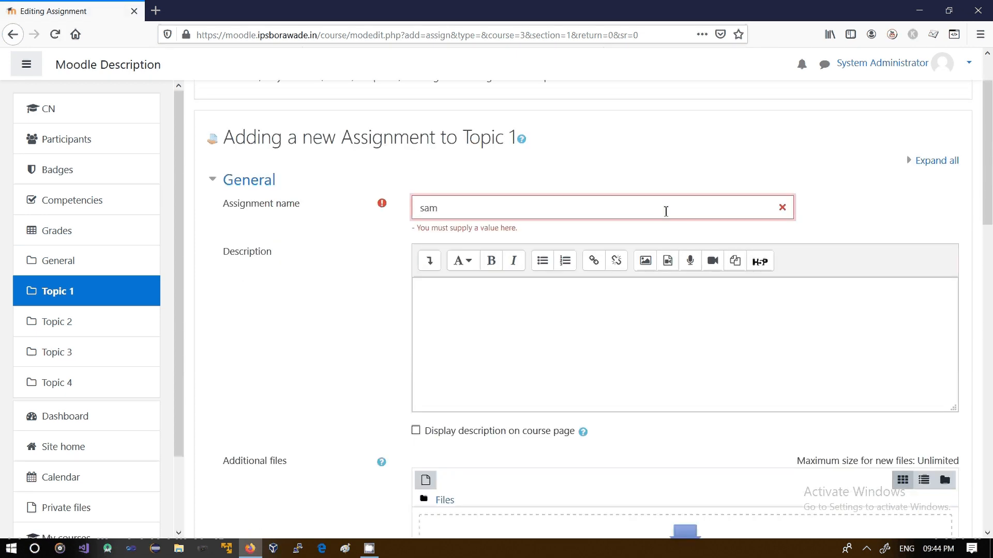
text(ple assignment)
Enter test tes as the assignment's description
click(630, 307)
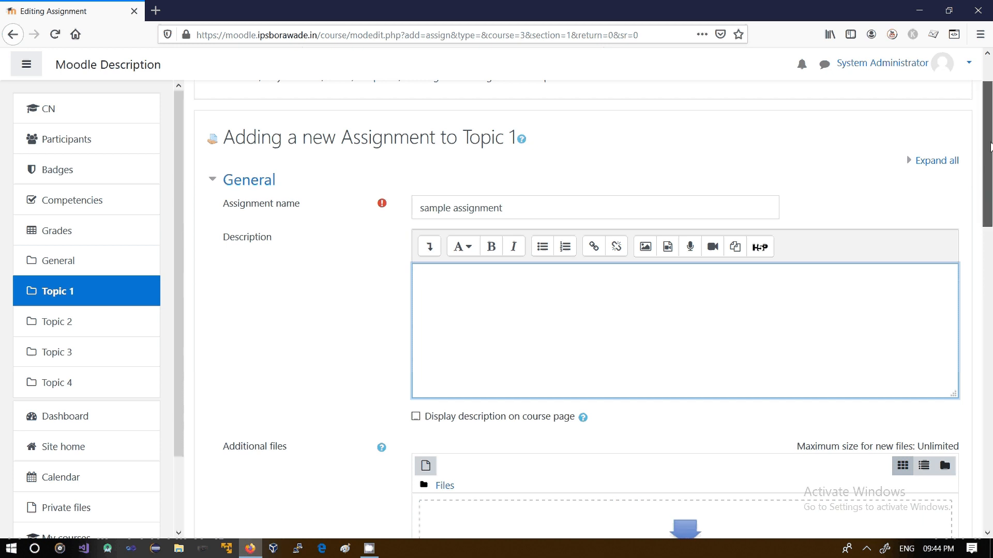
drag(990, 145, 990, 168)
text(test)
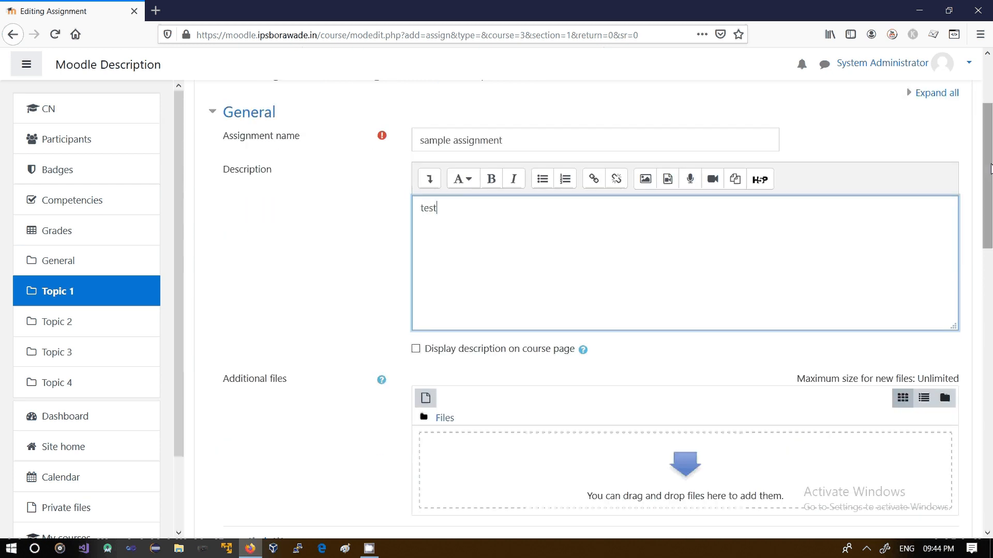
text( test)
Review the assignment's Availability and Submission types settings
scroll(635, 233, down, 4)
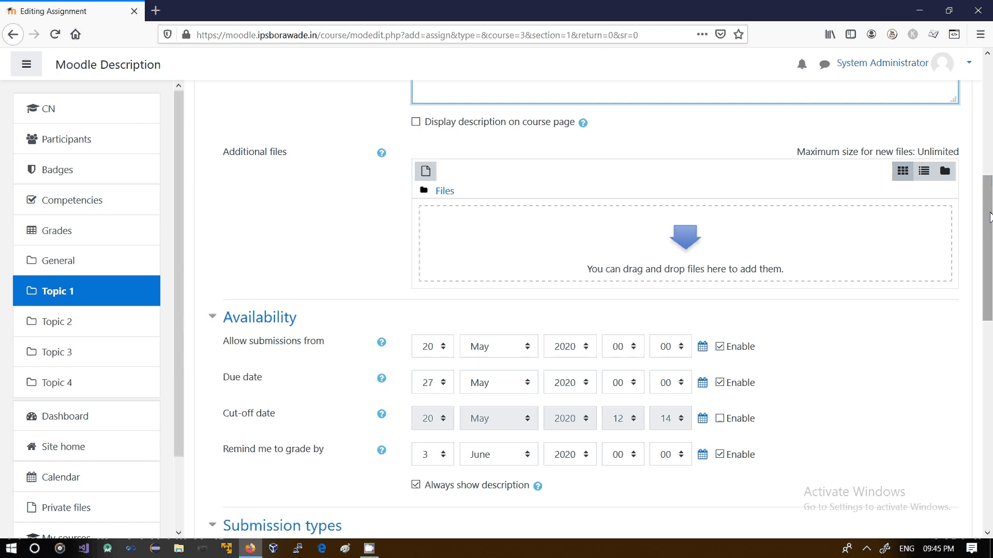
drag(989, 217, 988, 282)
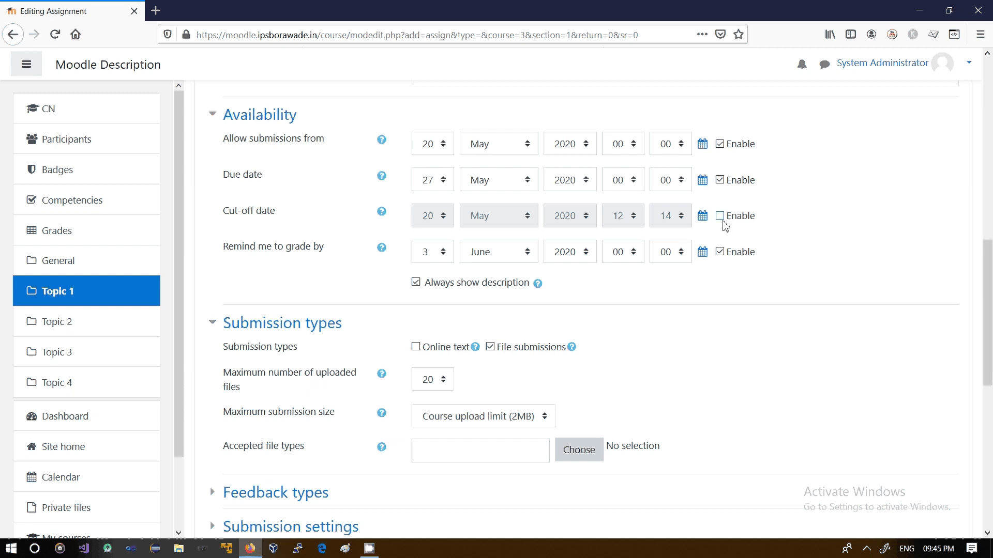
drag(990, 311, 990, 360)
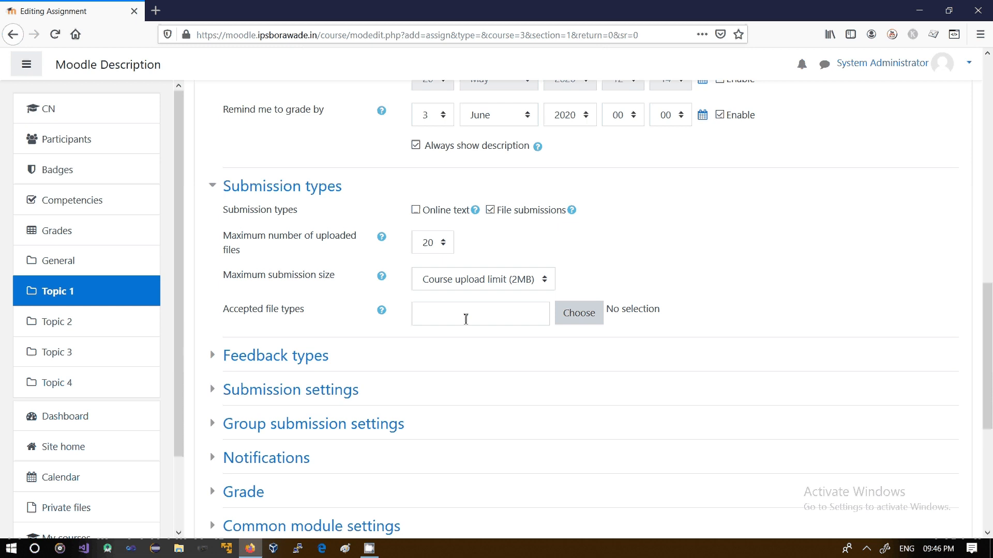
Expand the Feedback types section and review the Comment inline options, then expand Submission settings
drag(988, 324, 989, 371)
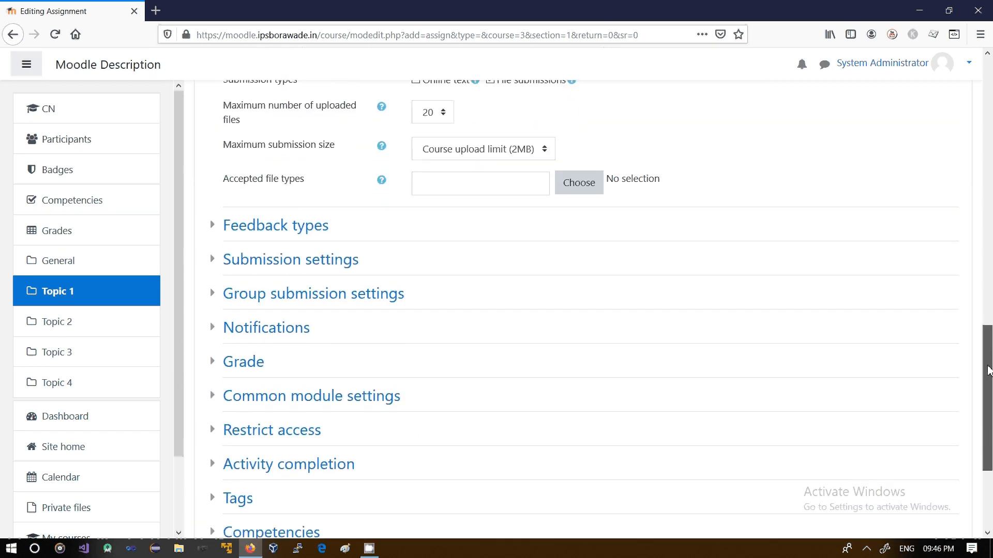
click(214, 228)
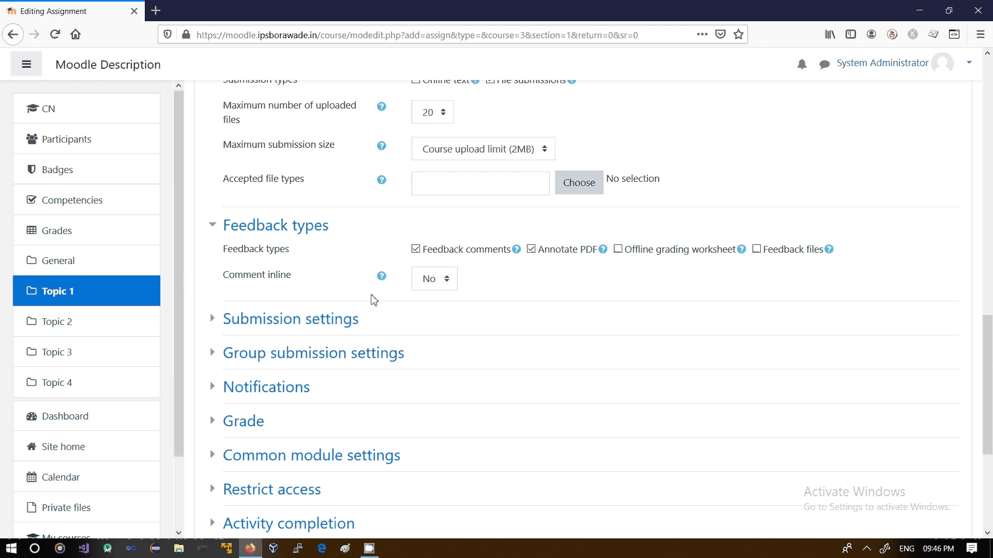
click(445, 287)
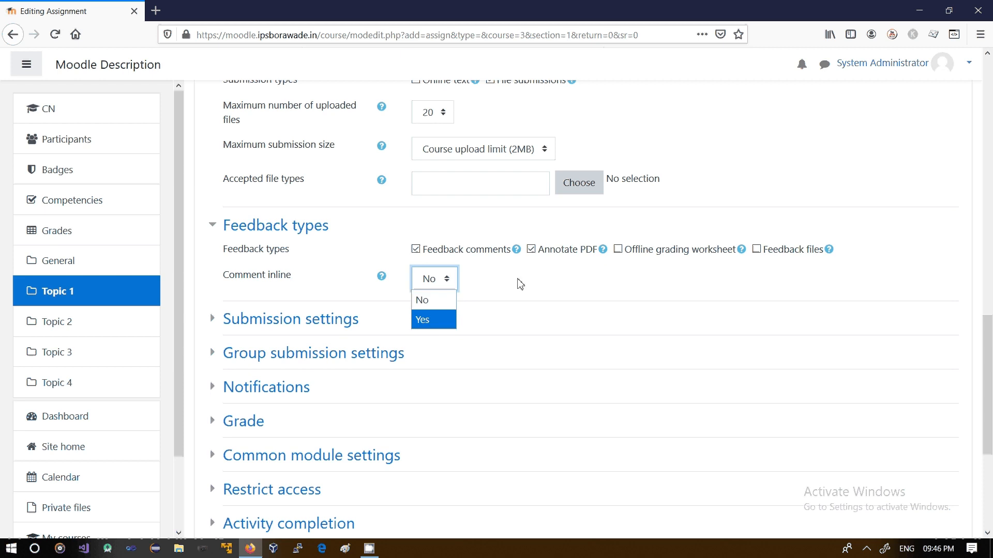
click(249, 331)
click(212, 319)
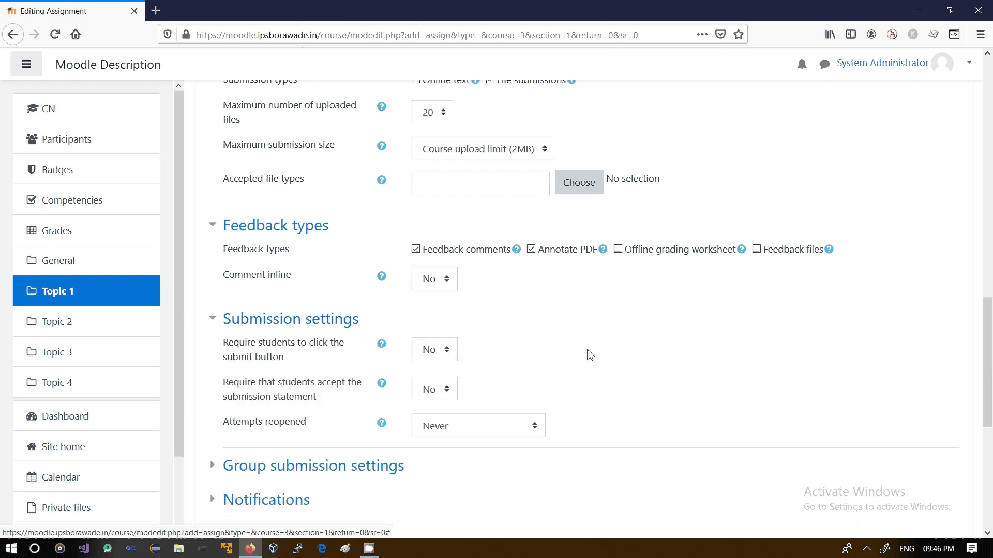
Review the options for requiring students to click the submit button and accept the submission statement
drag(989, 331, 990, 389)
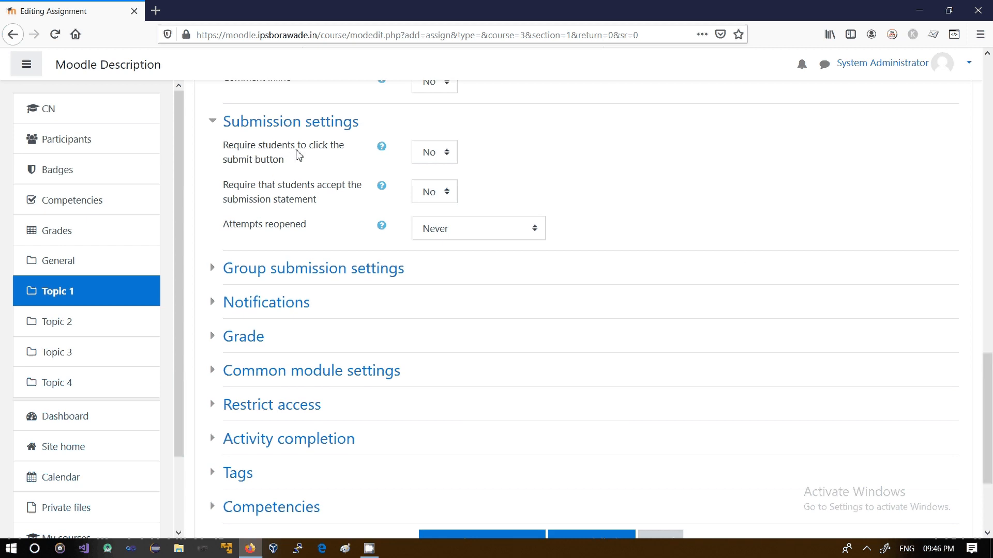
click(436, 155)
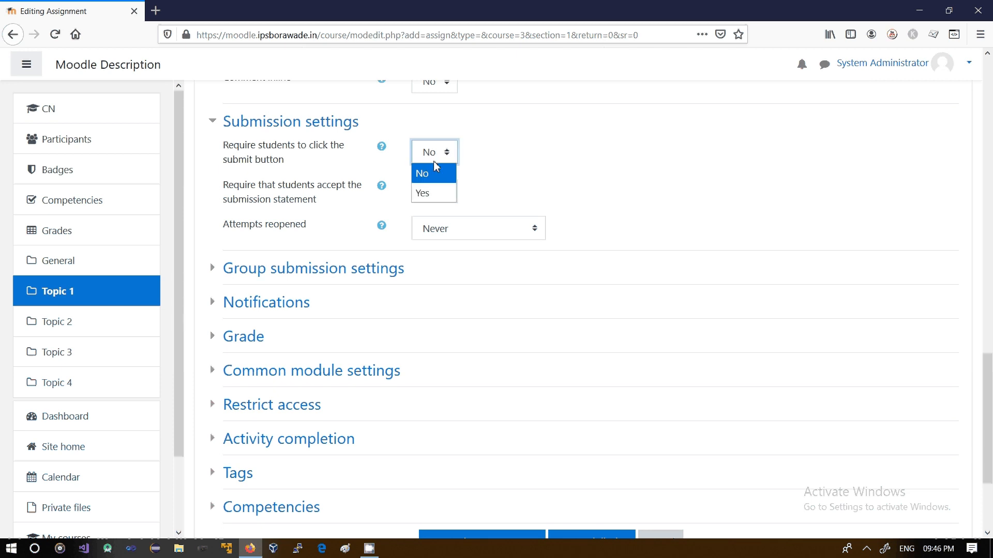
click(357, 164)
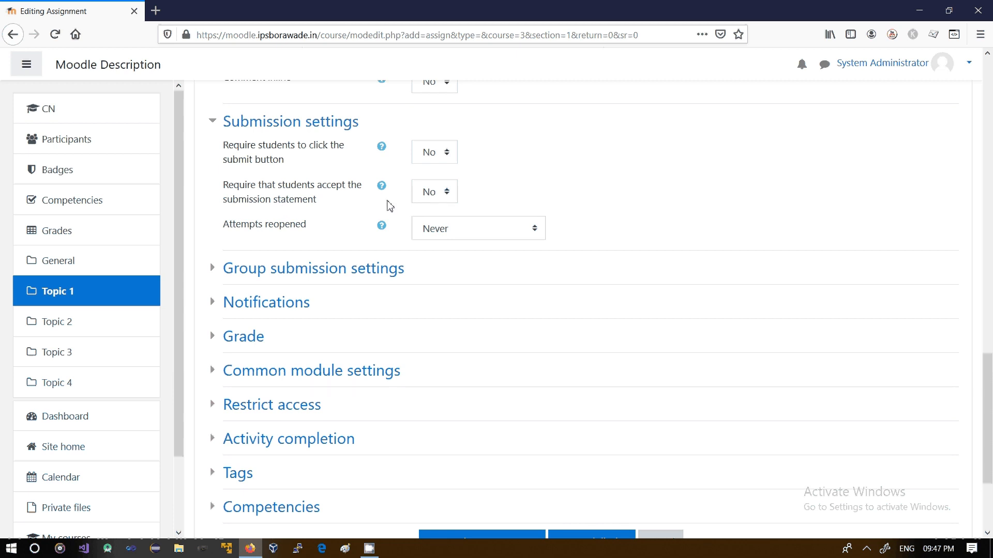
click(438, 199)
click(504, 191)
scroll(990, 400, down, 2)
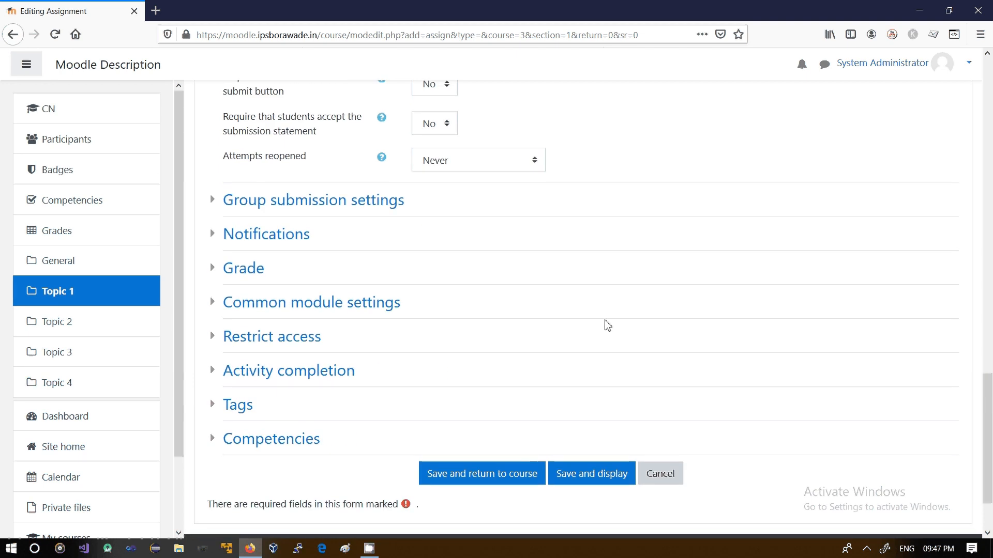
Expand and review the Group submission settings, Notifications and Grade sections of the assignment form
click(213, 207)
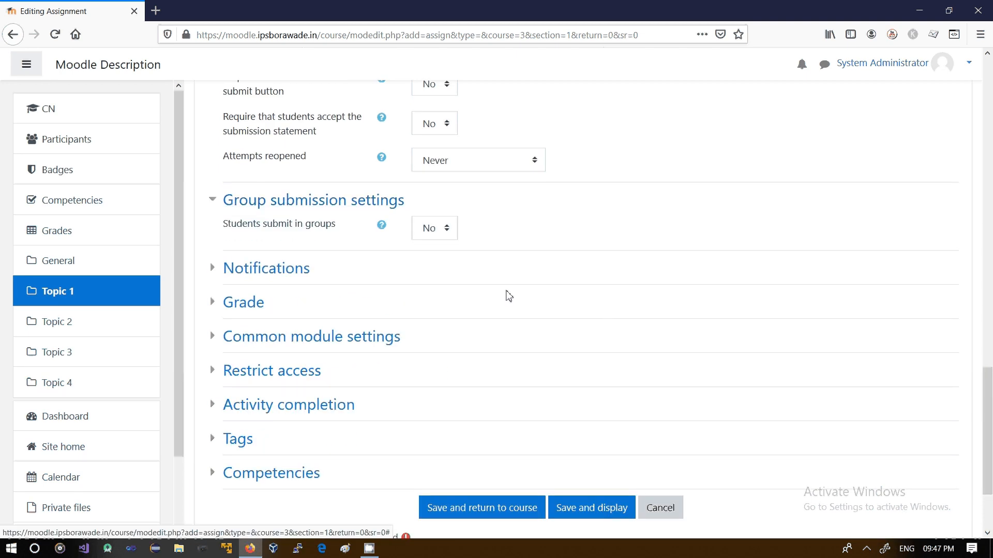
click(222, 268)
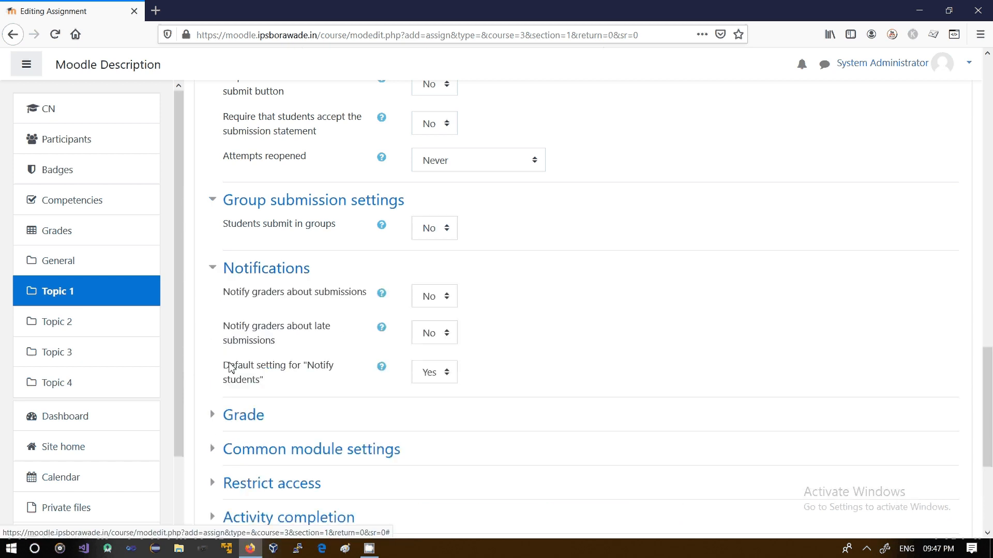
click(223, 413)
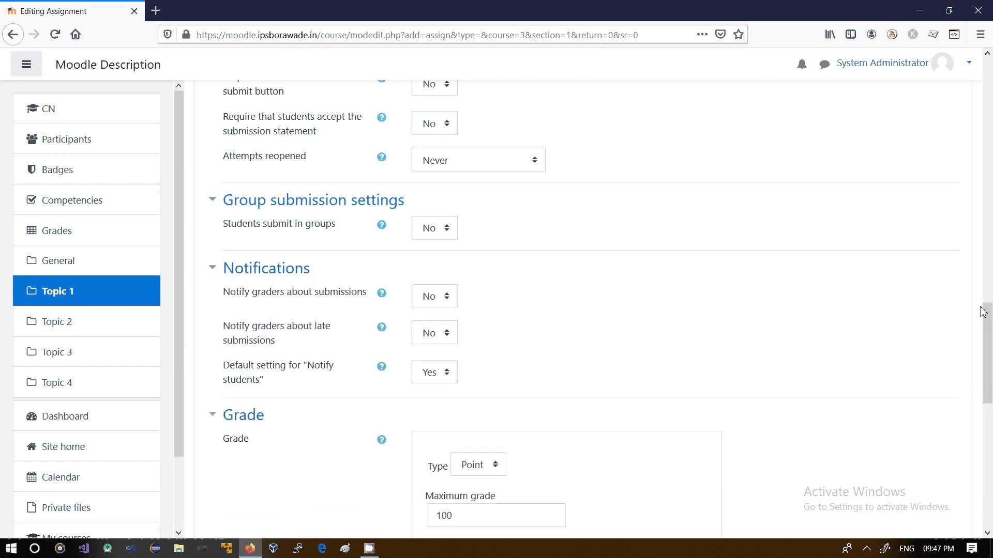
scroll(990, 379, down, 3)
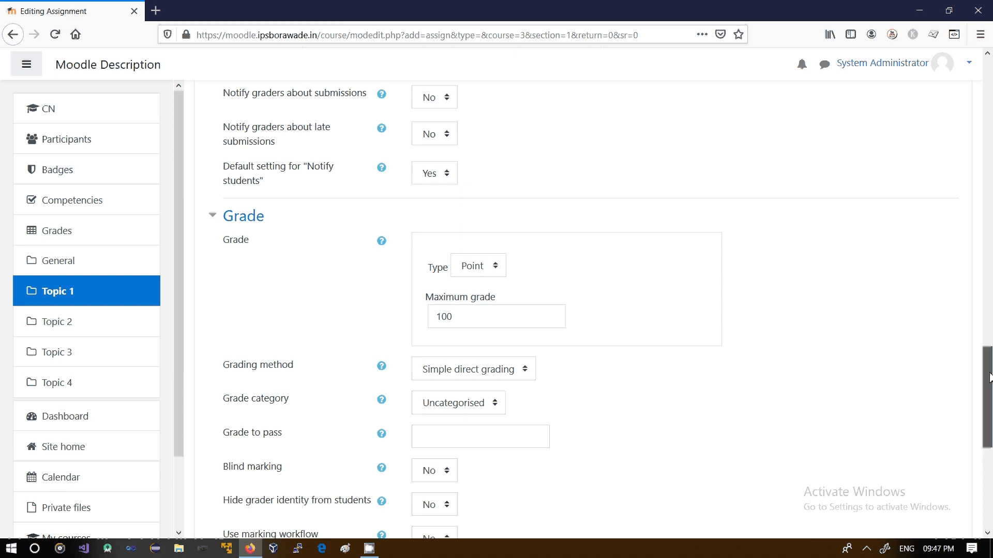
drag(990, 373, 989, 372)
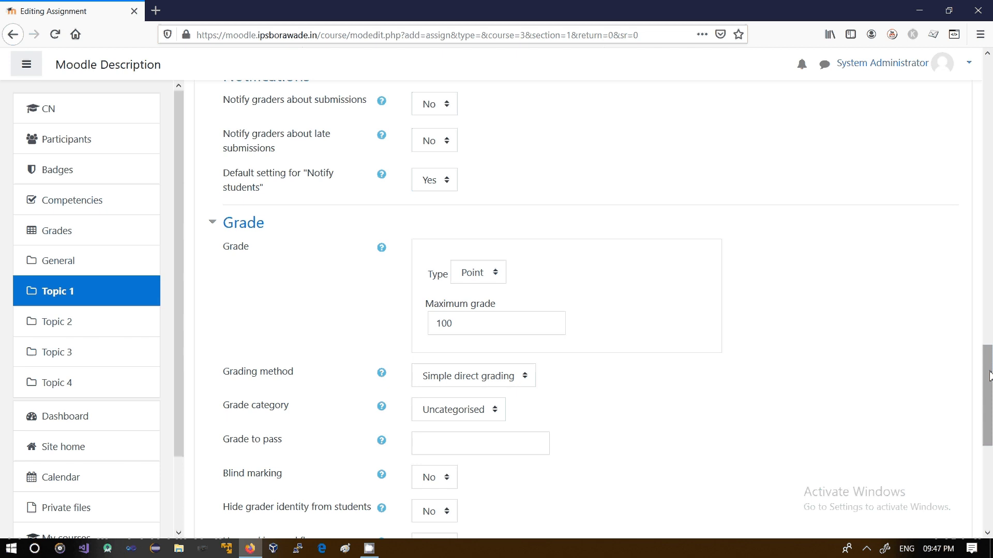
drag(989, 376, 989, 415)
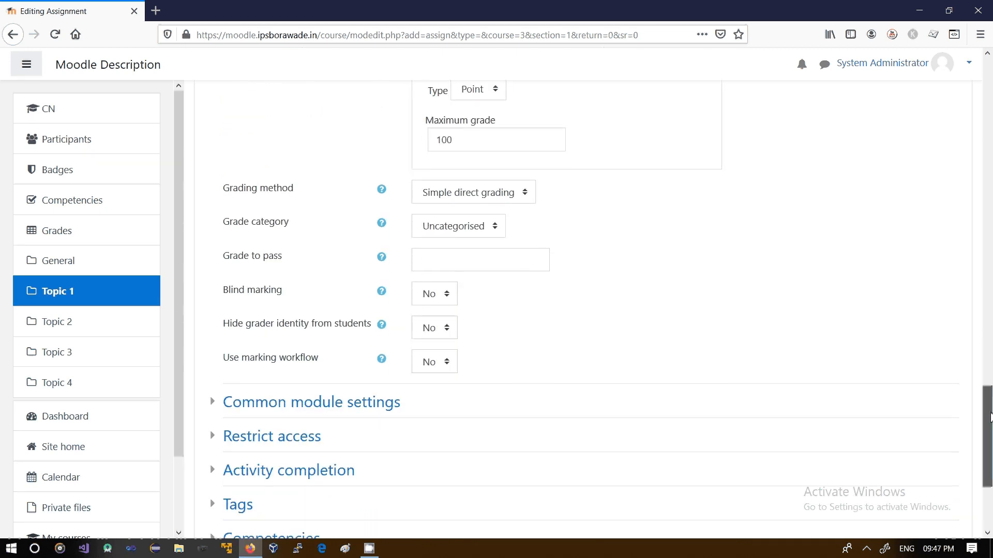
scroll(990, 429, down, 3)
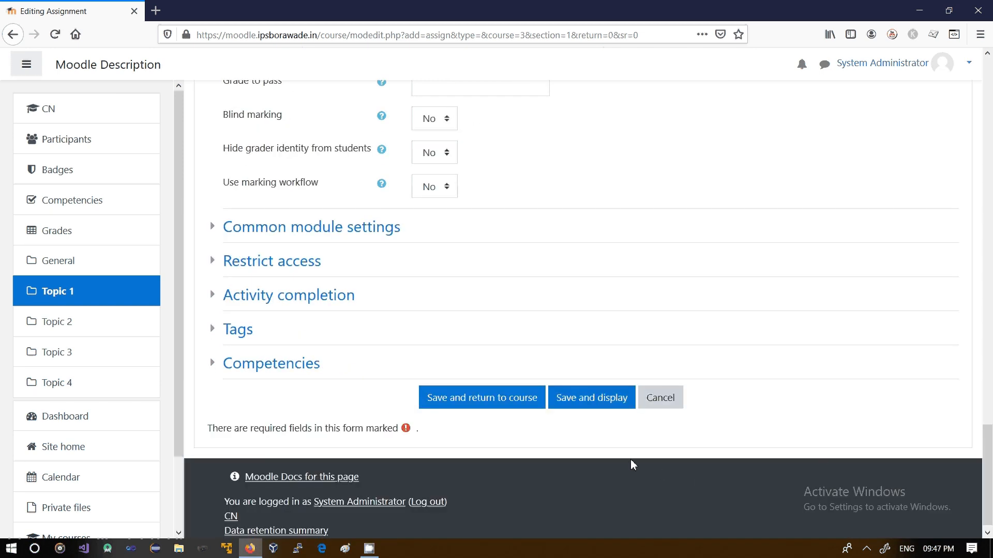
Save the assignment and display it, then examine its grading summary
click(577, 401)
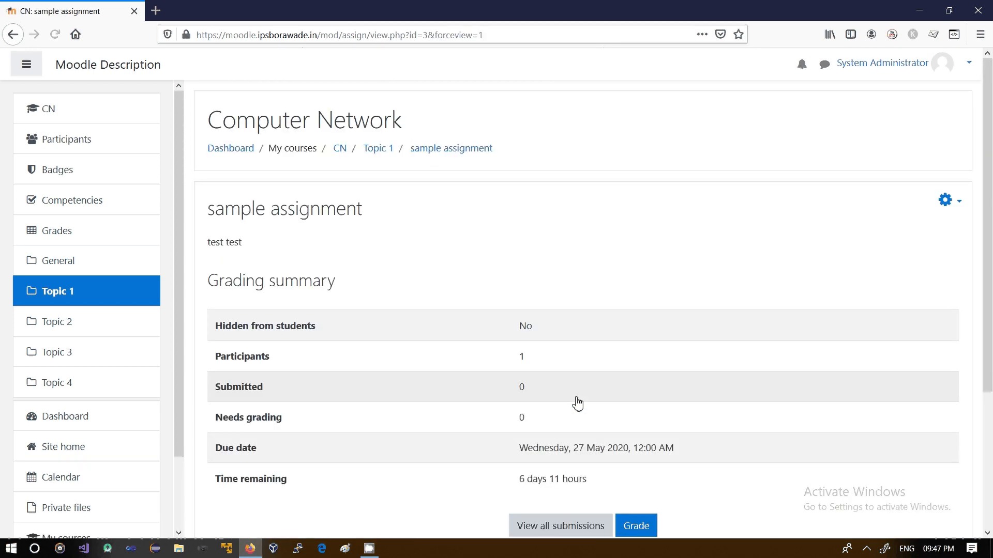
scroll(988, 315, down, 2)
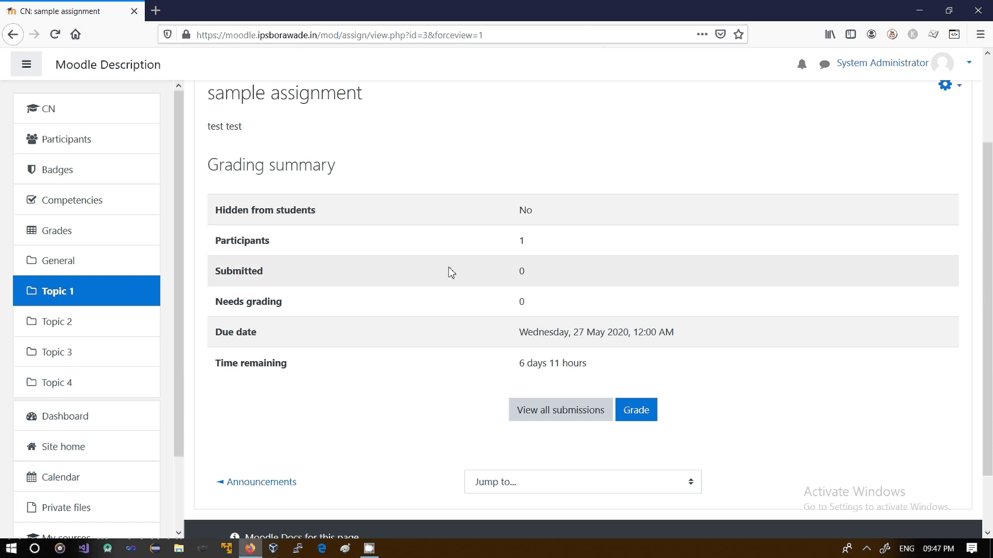
drag(505, 277, 547, 274)
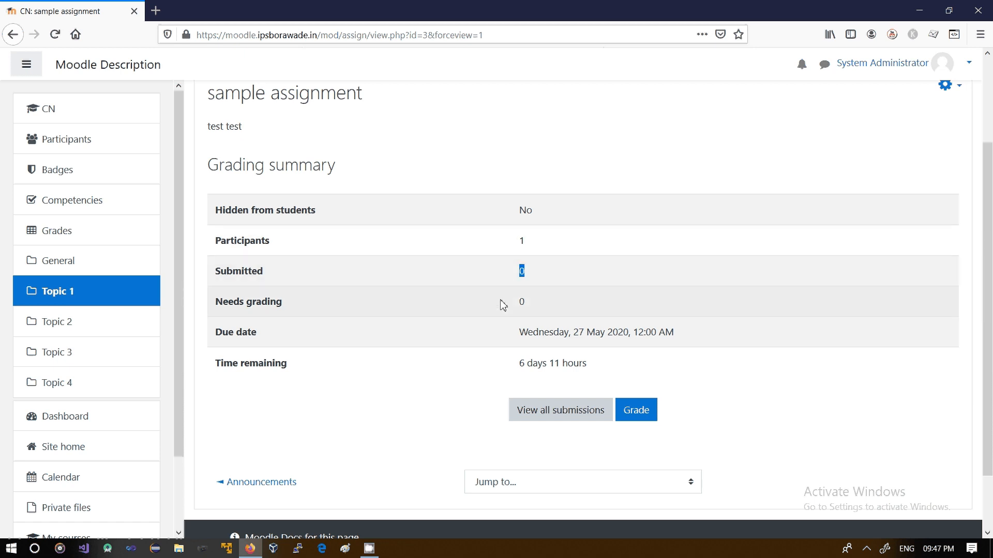
drag(504, 303, 547, 305)
drag(989, 291, 990, 348)
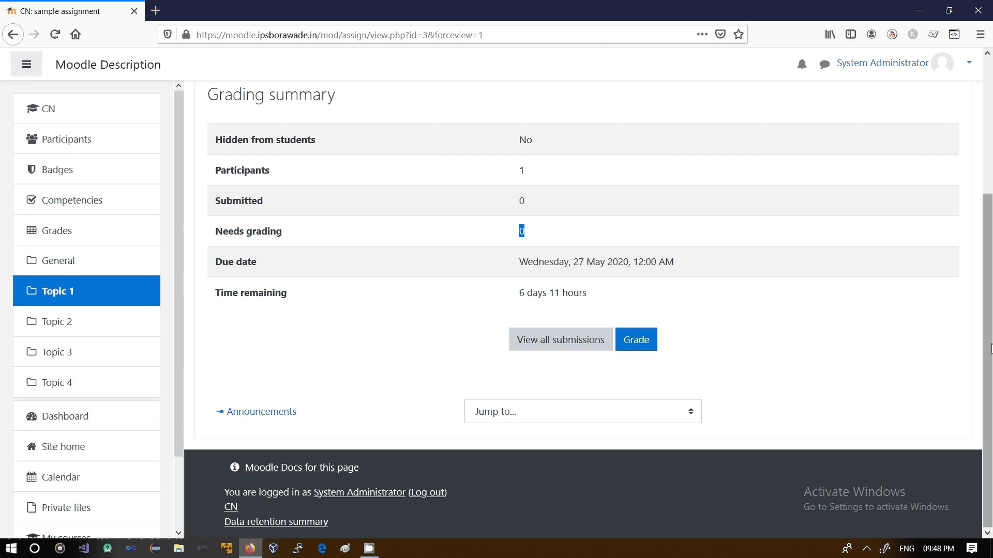
drag(990, 351, 990, 220)
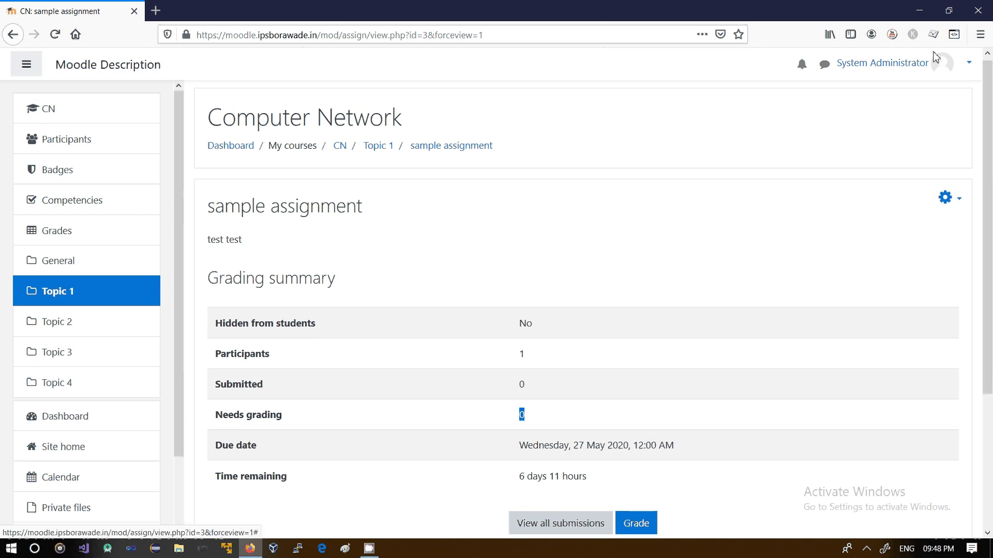
Return to the Computer Network course page and turn editing off
click(966, 74)
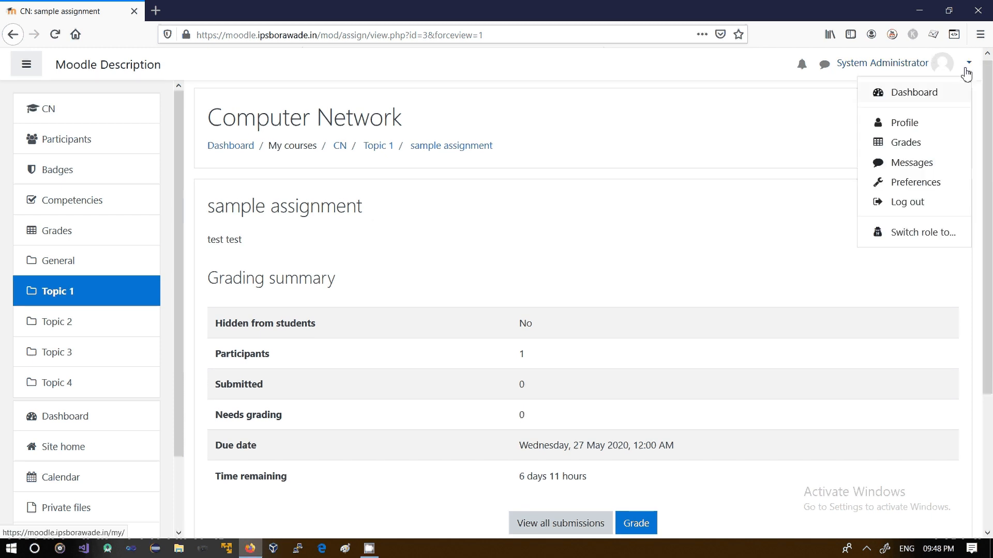
click(589, 166)
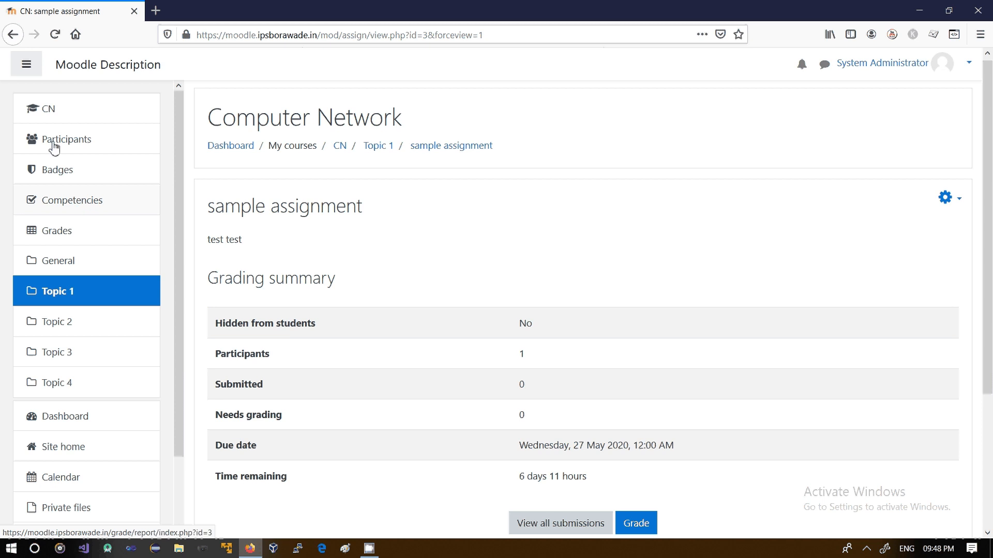
click(49, 115)
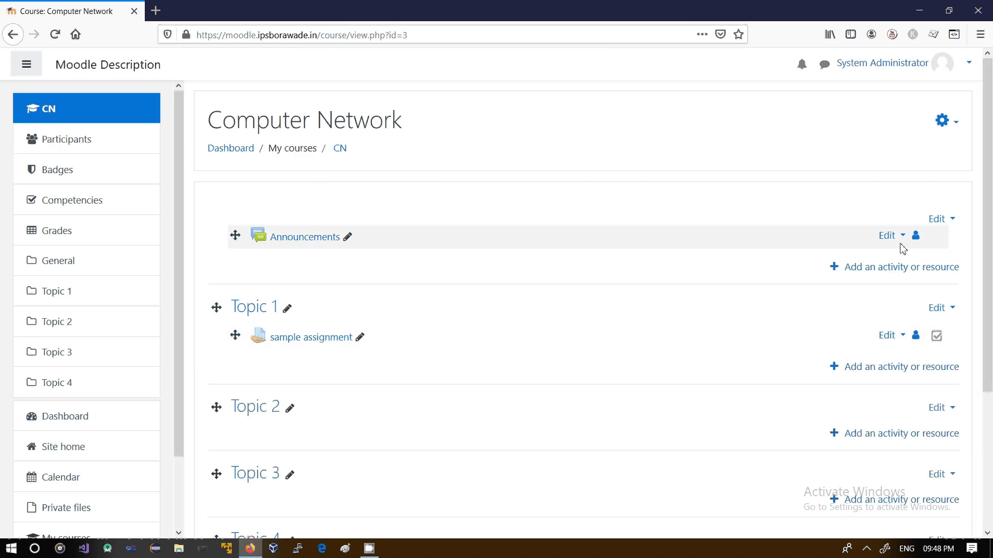
click(947, 126)
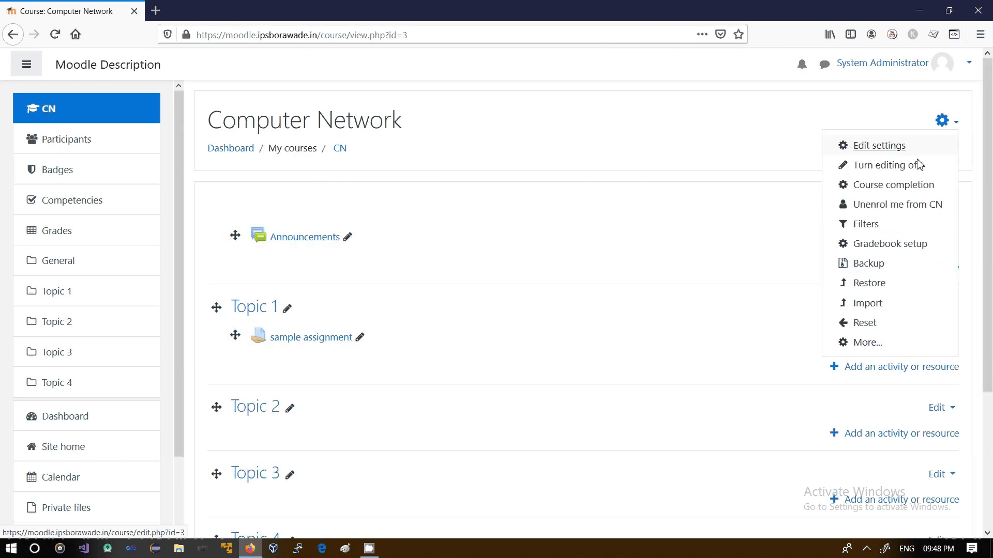
click(879, 167)
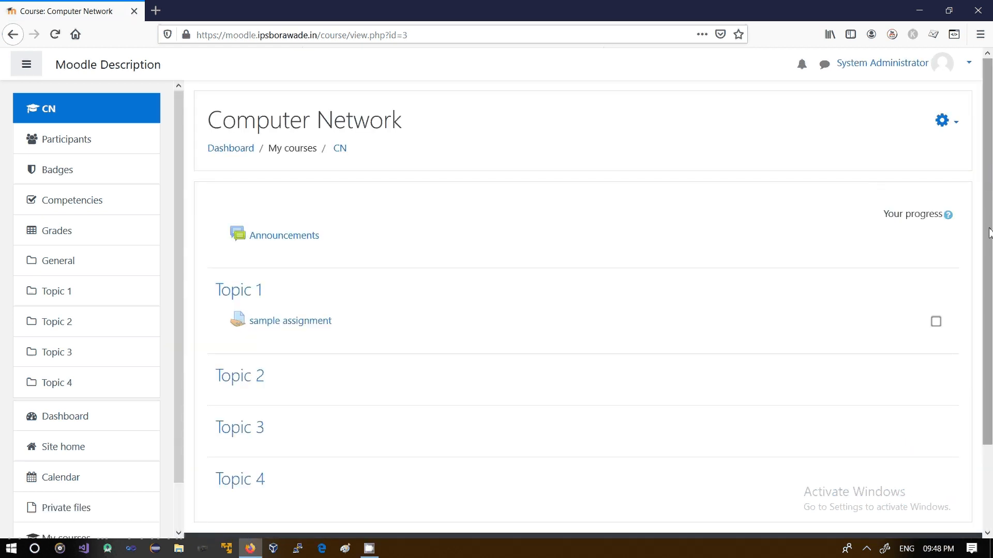
scroll(989, 245, down, 1)
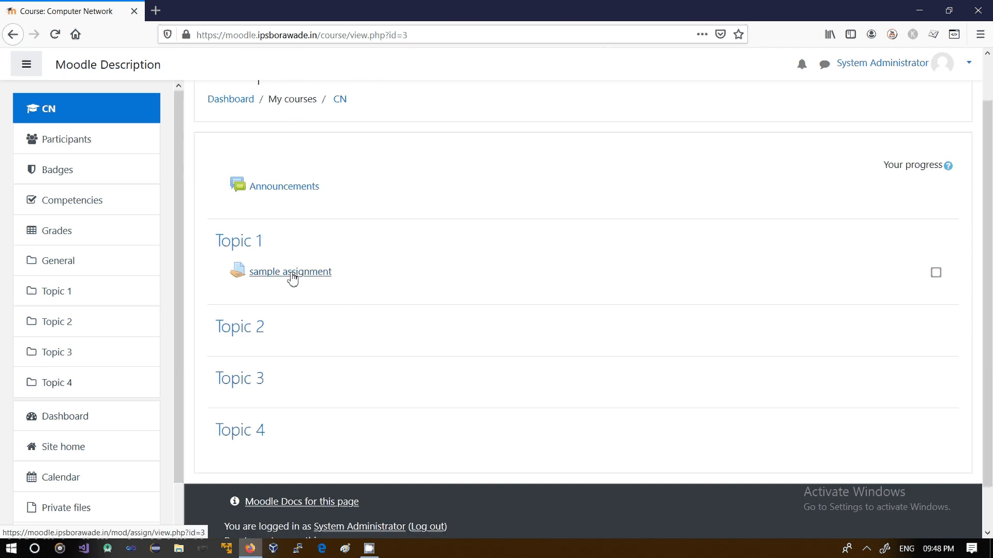
scroll(968, 84, up, 1)
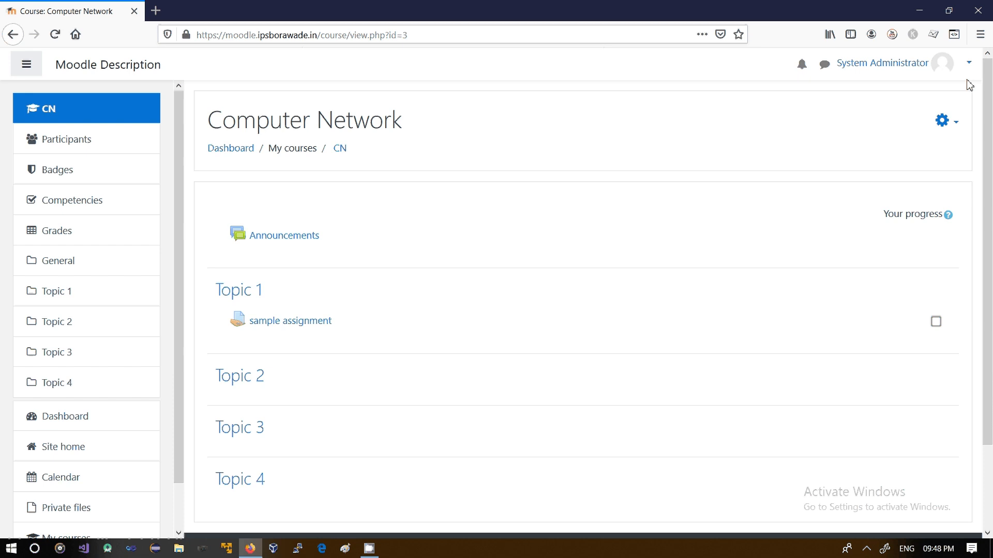
Log out of the administrator account and open the login page
click(968, 63)
click(905, 201)
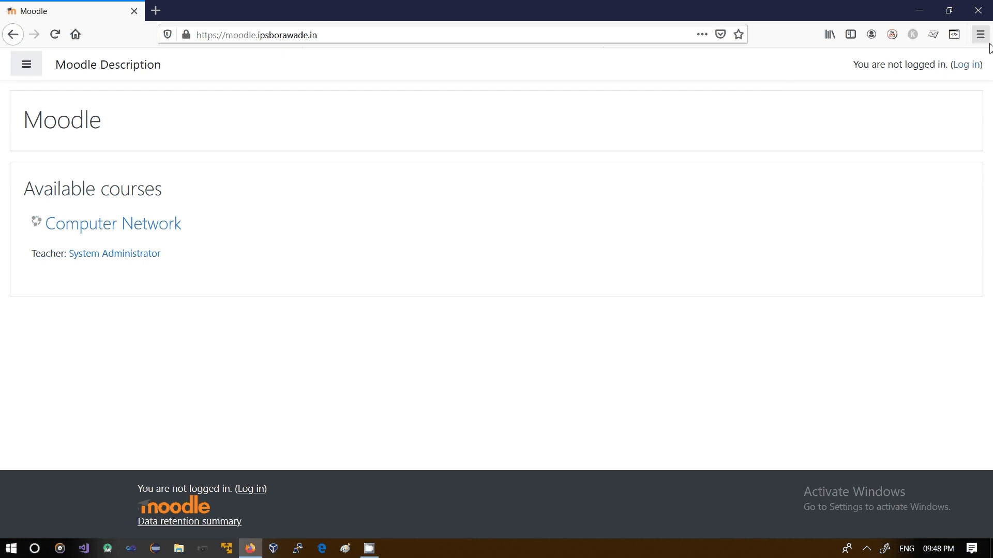
click(975, 65)
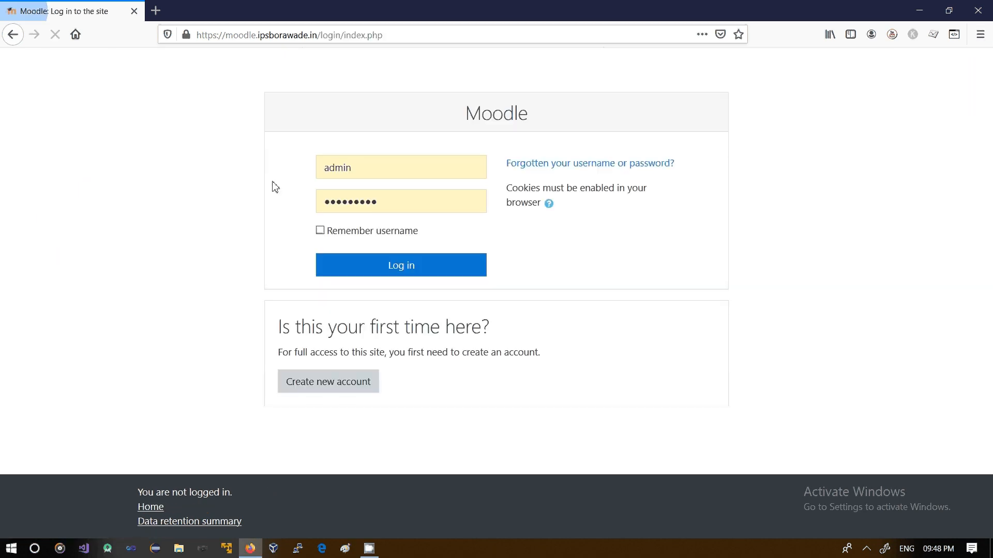
Log in as the self-registered student with username sample and the account password
double_click(381, 168)
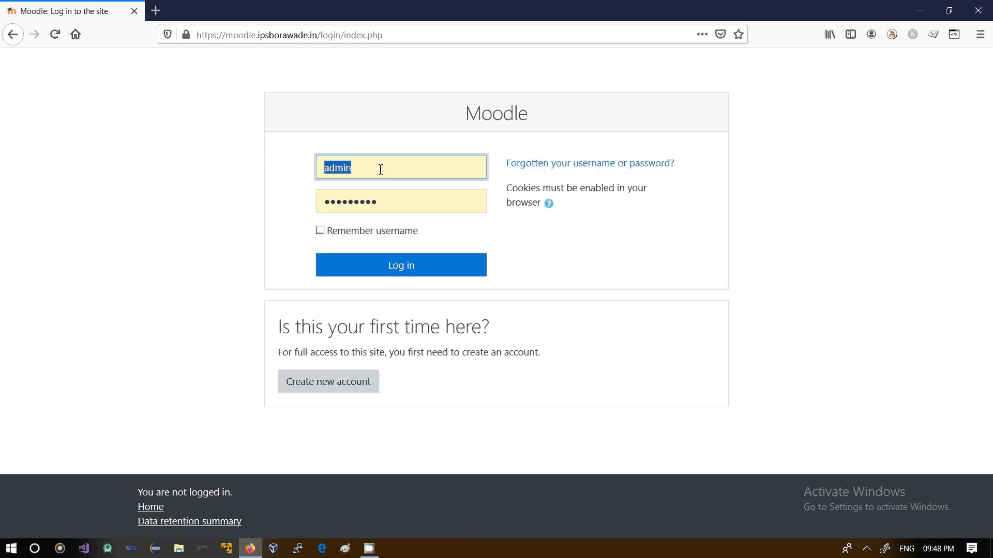
text(sample)
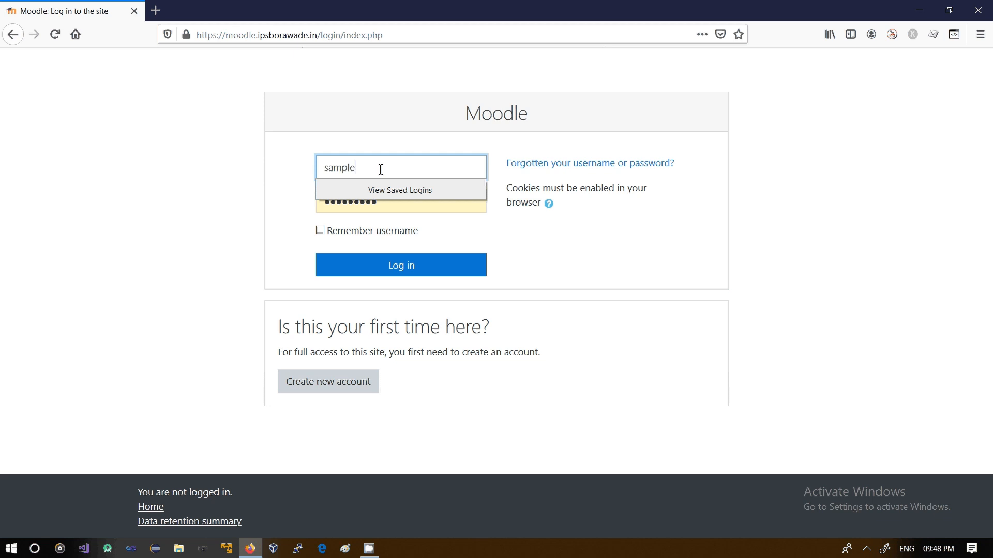
double_click(394, 210)
text(•••)
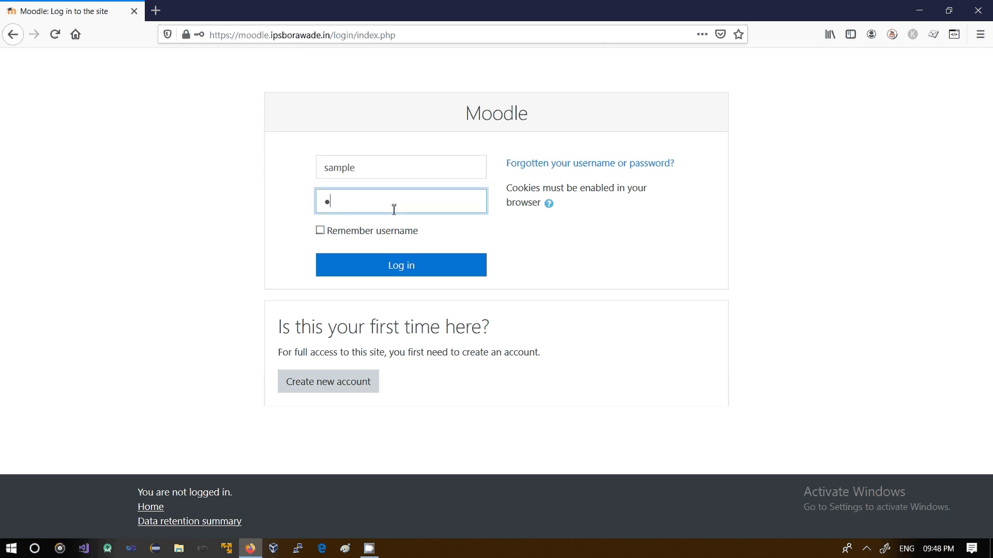
key(BackSpace)
key(BackSpace)
key(BackSpace)
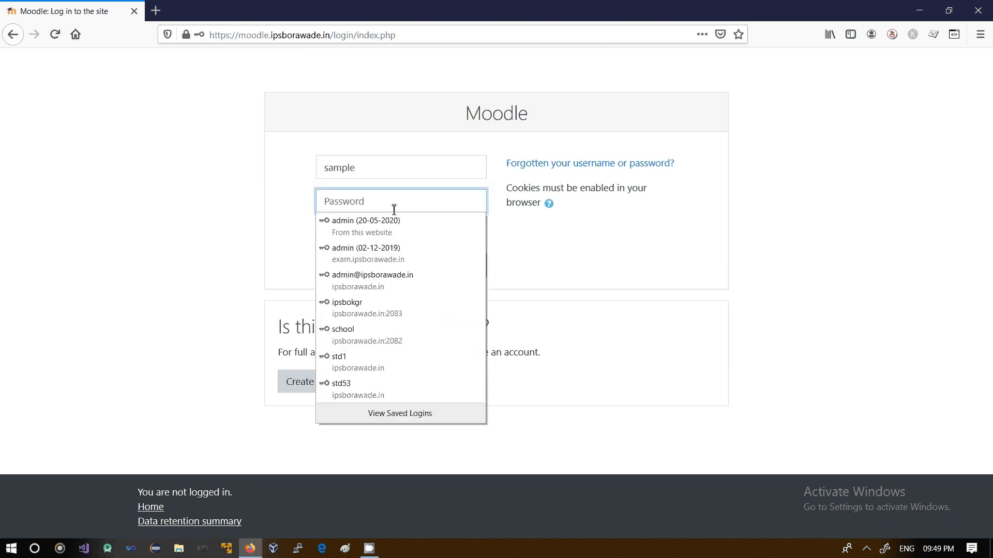
text(•••••)
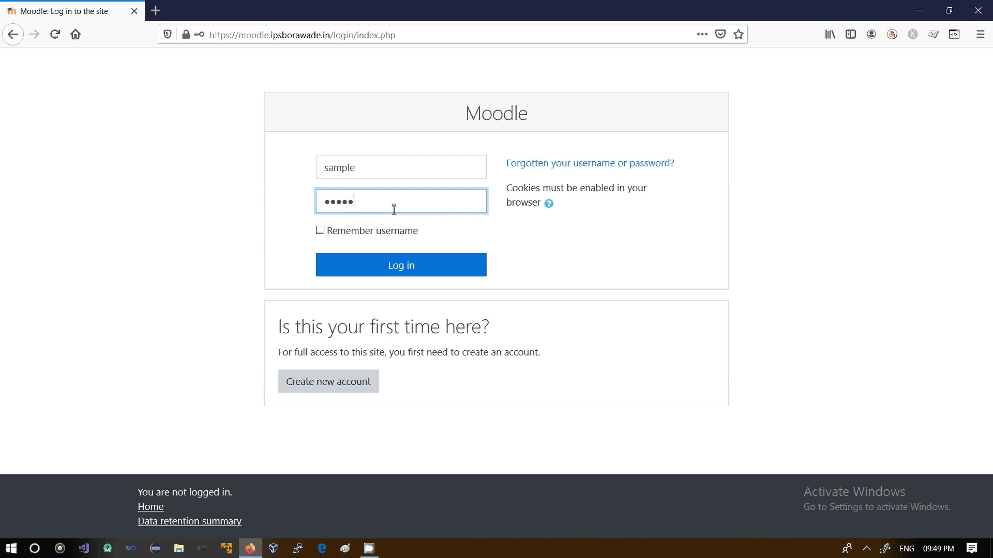
text(••••)
click(381, 273)
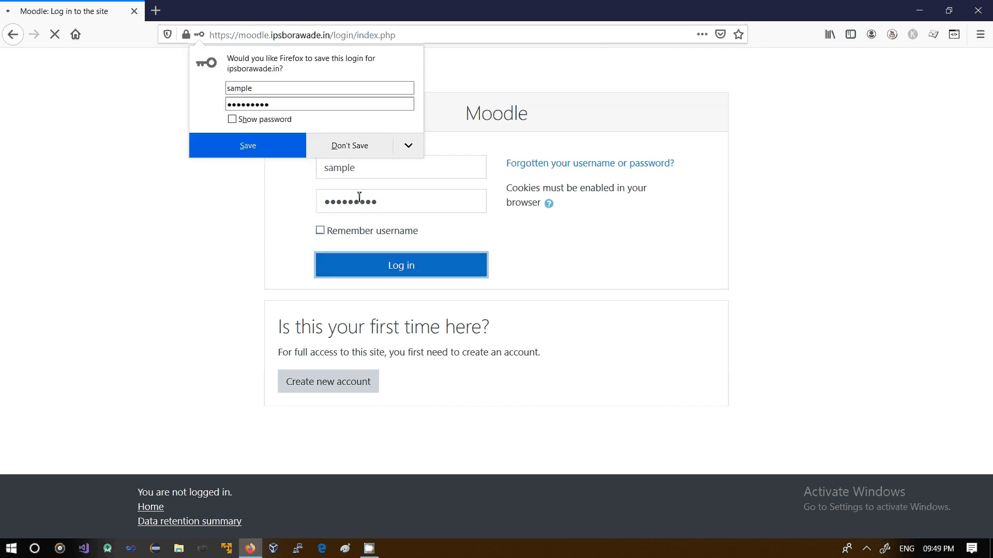
Open the sample assignment in the Computer Network course from the student's dashboard and start adding a submission
click(383, 153)
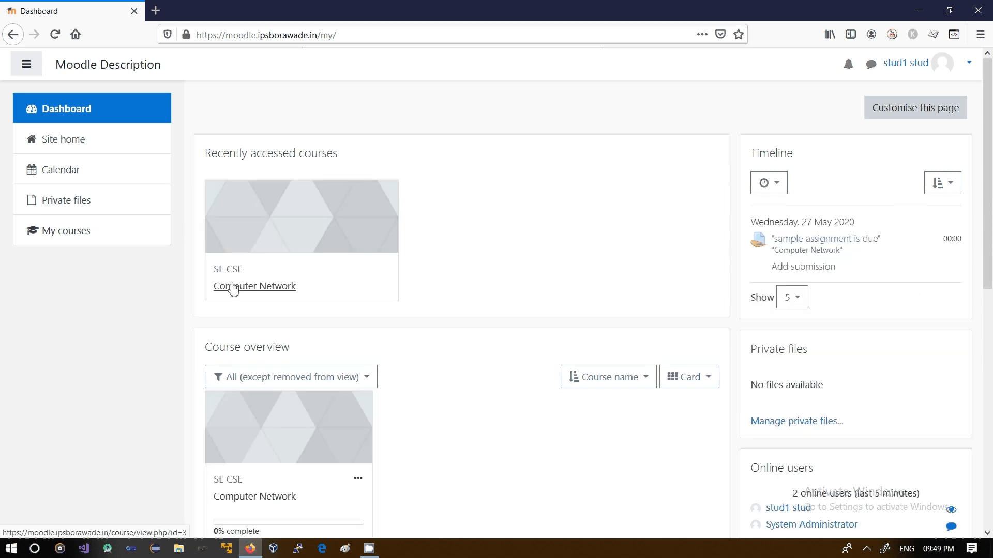
click(234, 287)
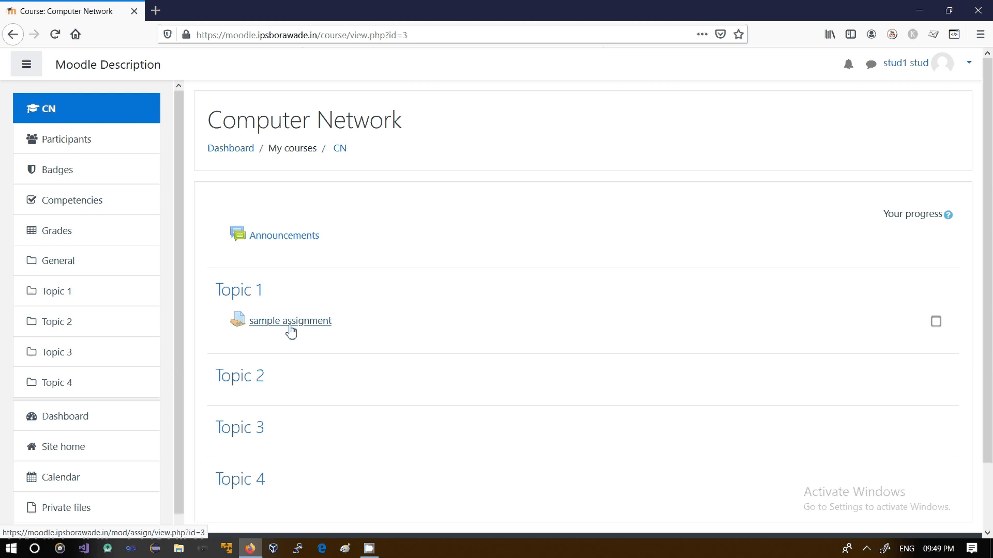
click(279, 322)
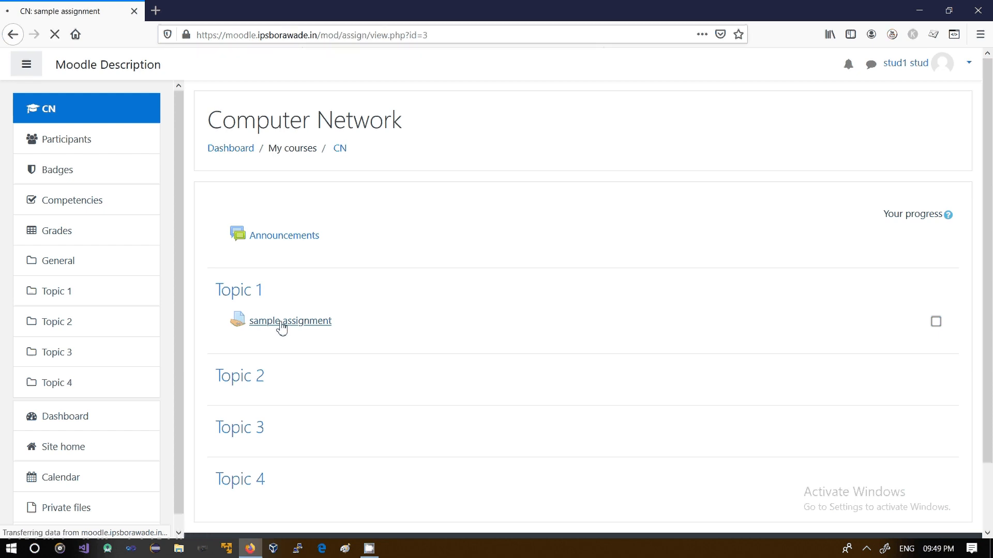
drag(989, 201, 991, 294)
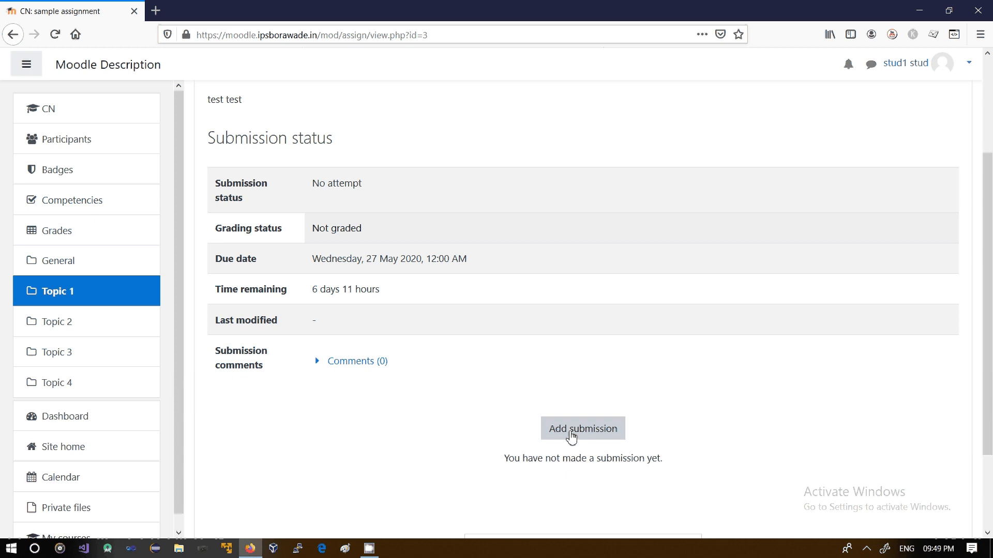
click(579, 438)
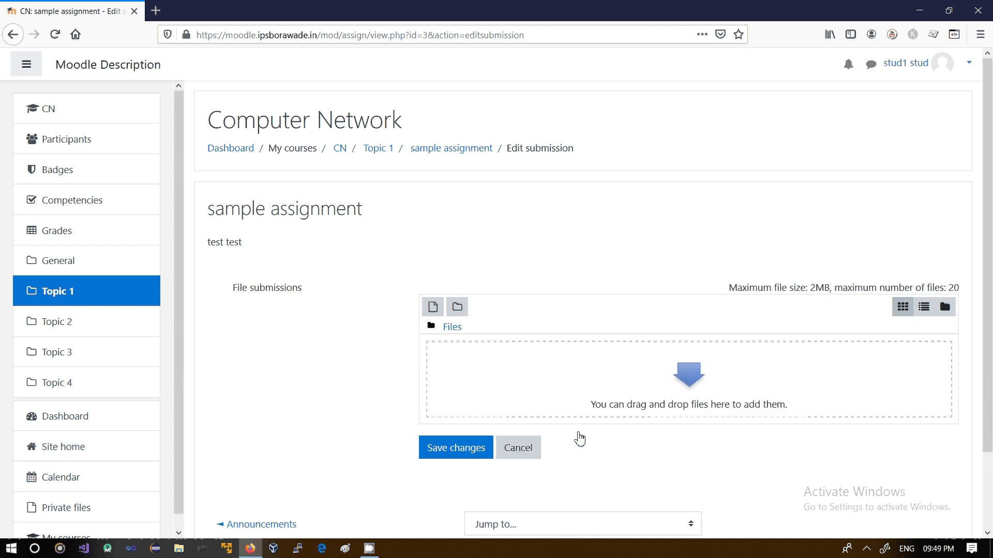
Try to upload a submission file through the file picker, closing it without choosing a file
click(689, 371)
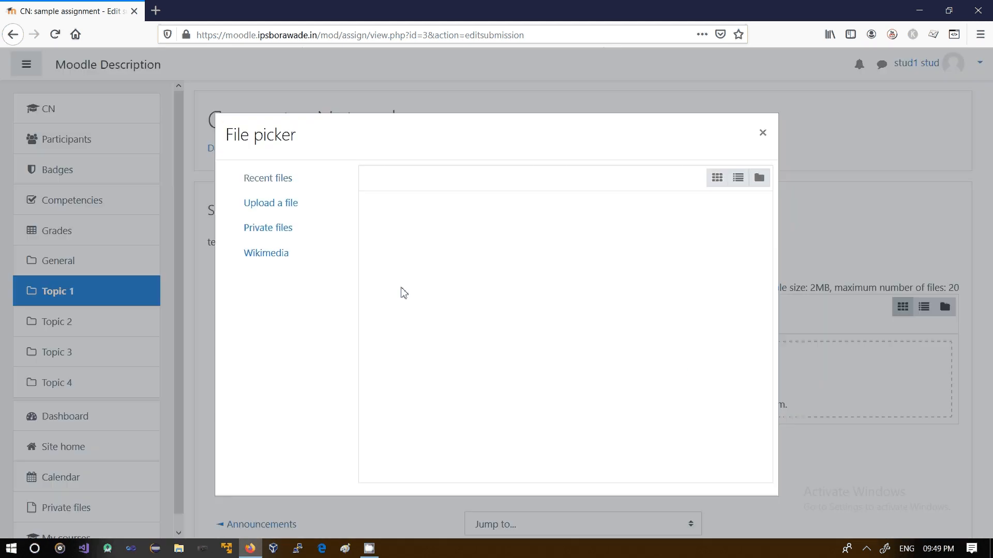
click(278, 208)
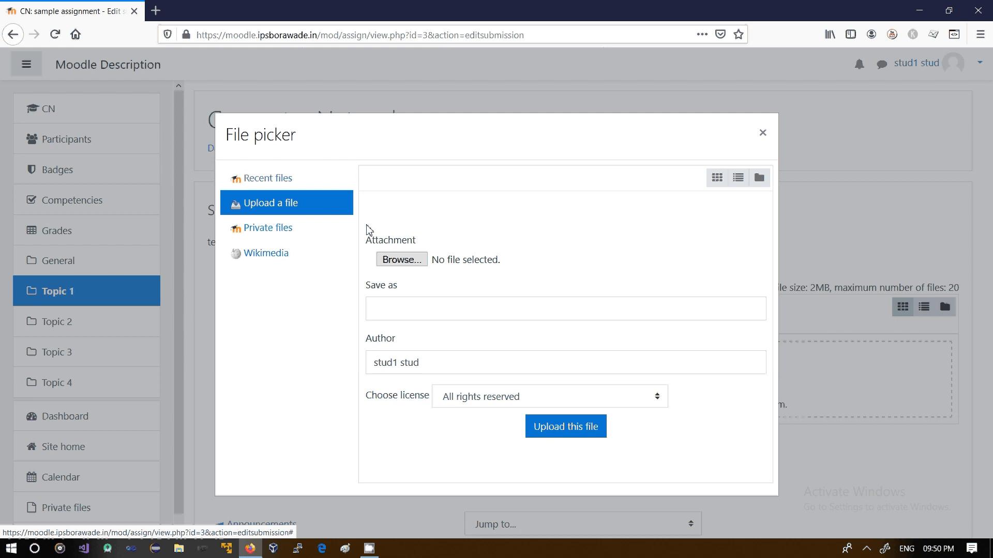
click(415, 261)
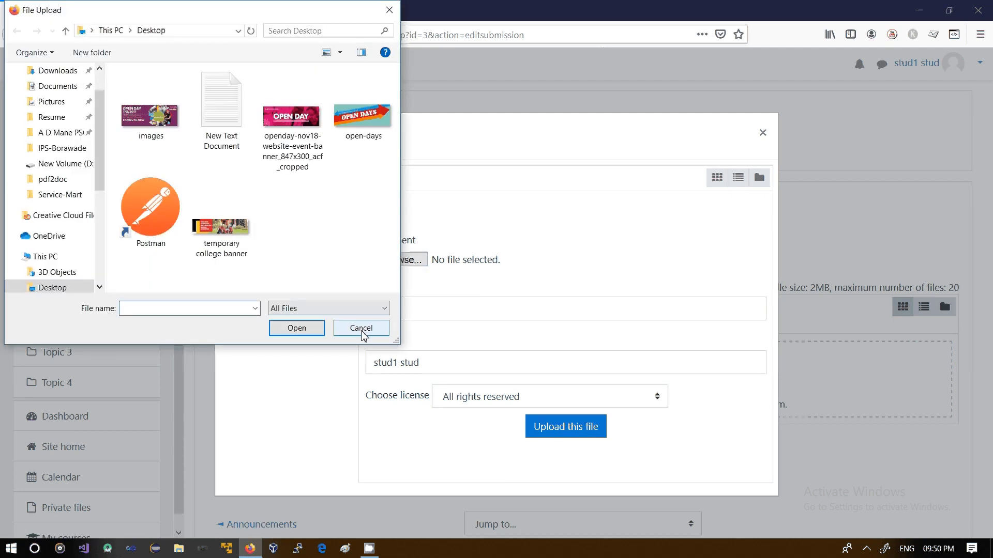
click(361, 328)
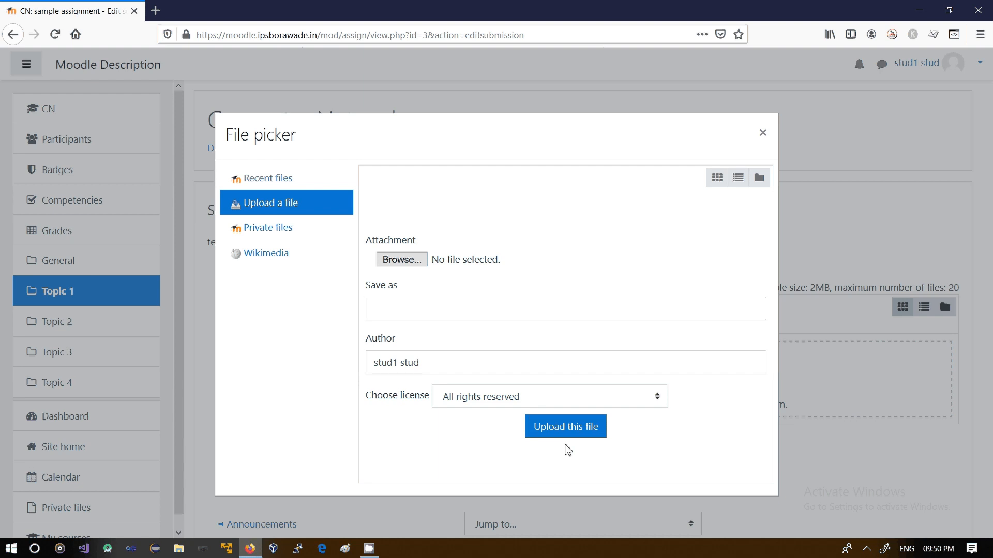
click(762, 132)
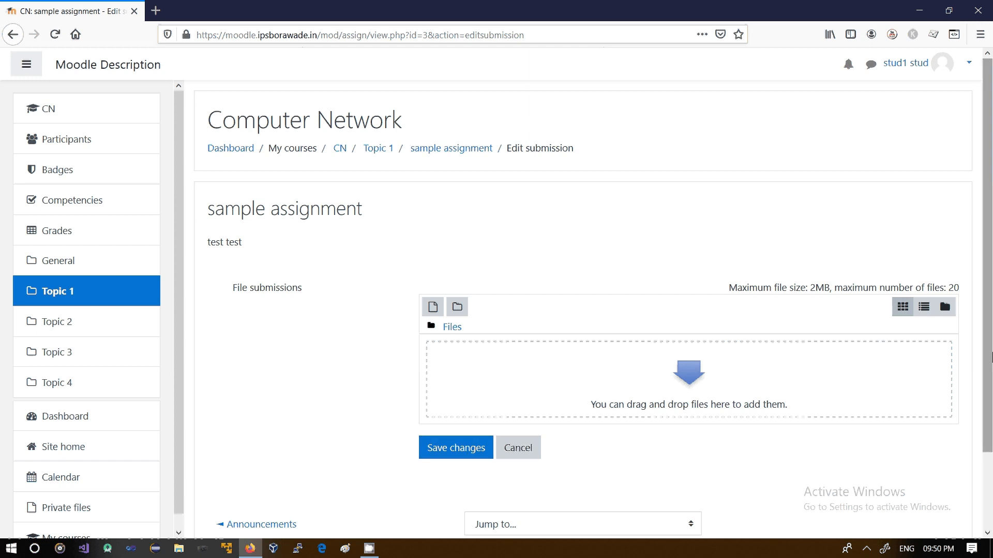
Log out of the student account
drag(992, 342, 989, 274)
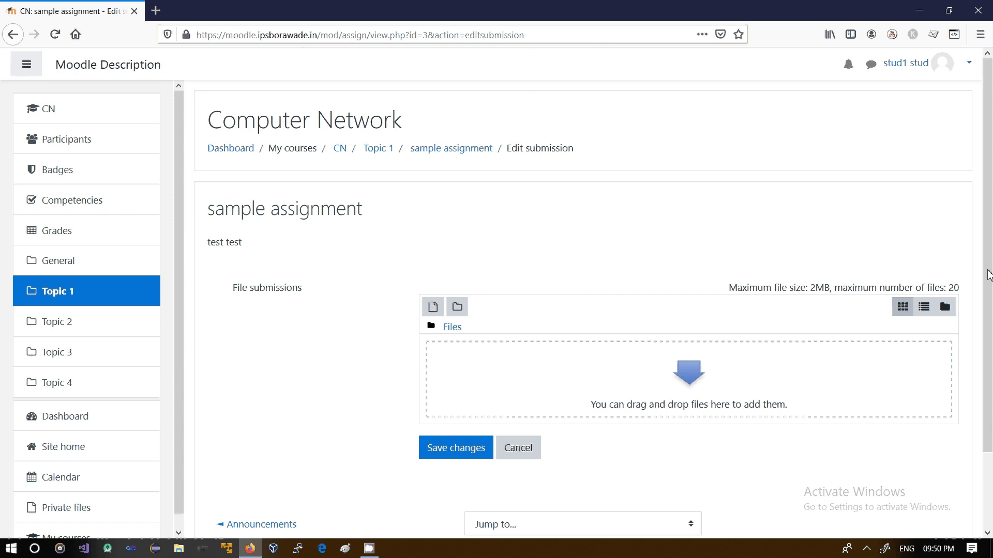
click(950, 67)
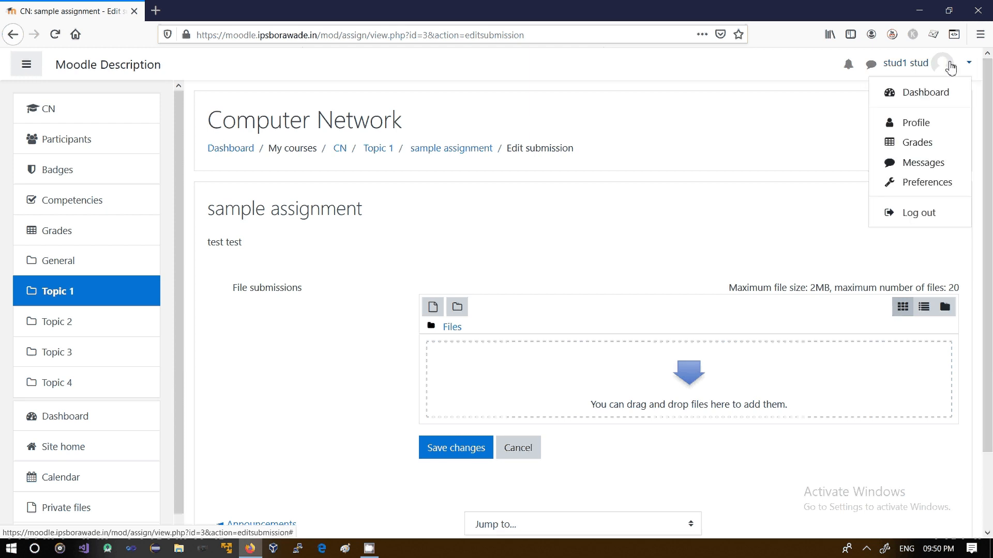
click(912, 218)
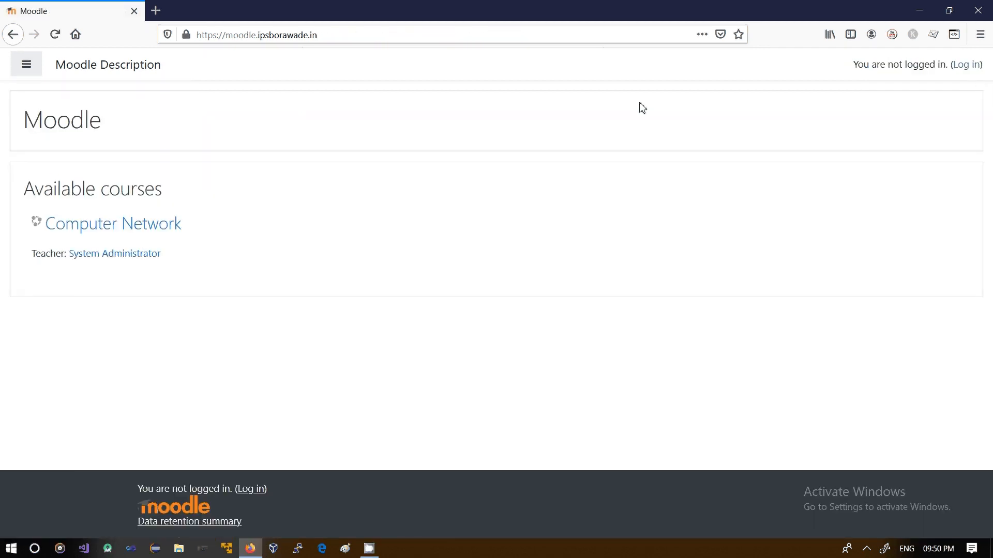
Open the login page and log back in as the administrator with username admin
click(958, 67)
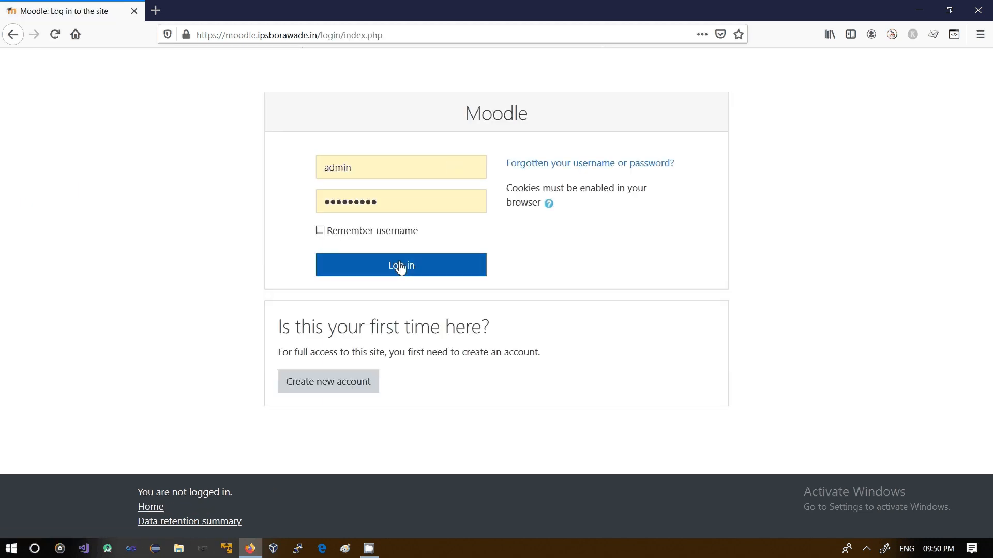
click(401, 266)
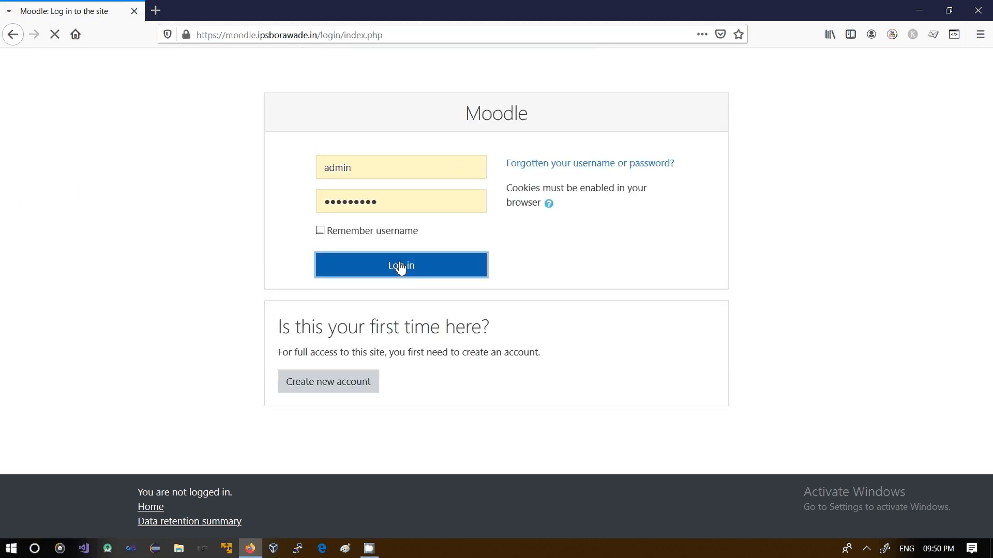